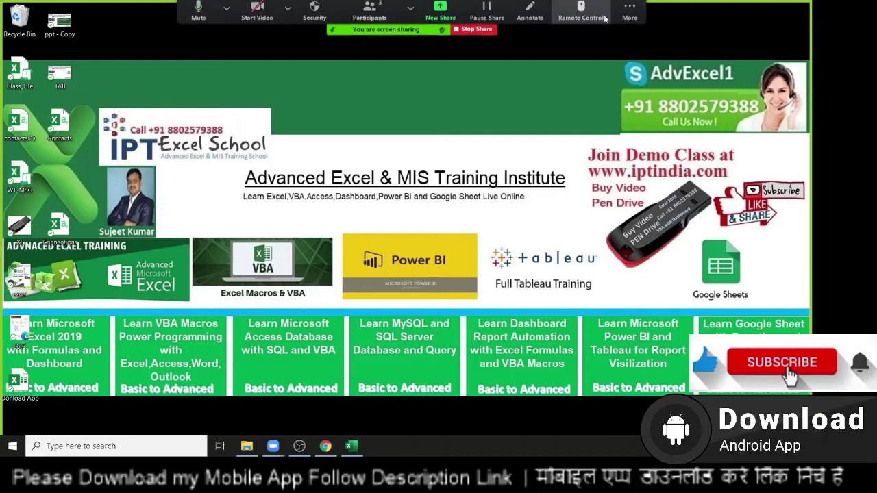
Check who is in the Zoom meeting in the participant list, then close it.
{"action": "left_click", "coordinate": [630, 13]}
{"action": "left_click", "coordinate": [644, 53]}
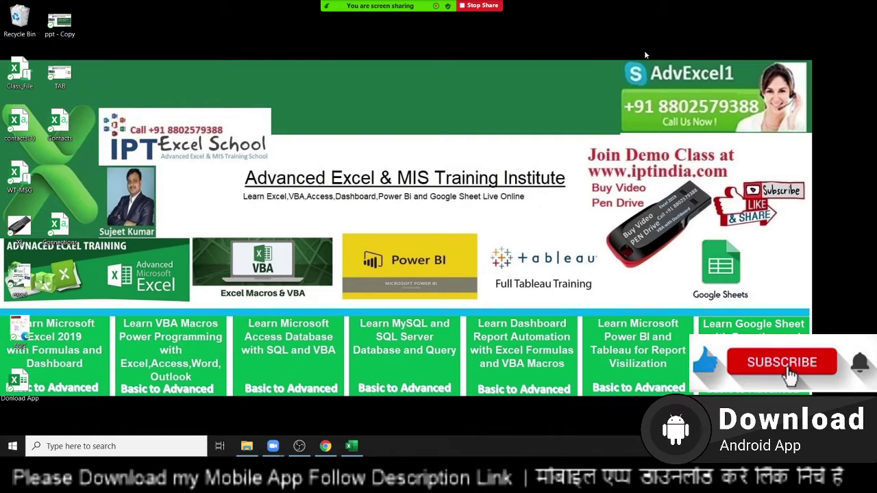
{"action": "mouse_move", "coordinate": [479, 5]}
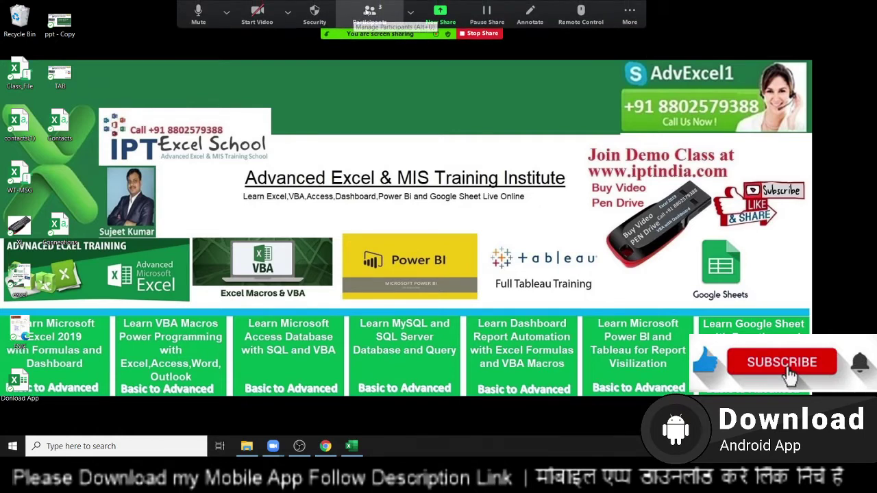
{"action": "left_click", "coordinate": [368, 12]}
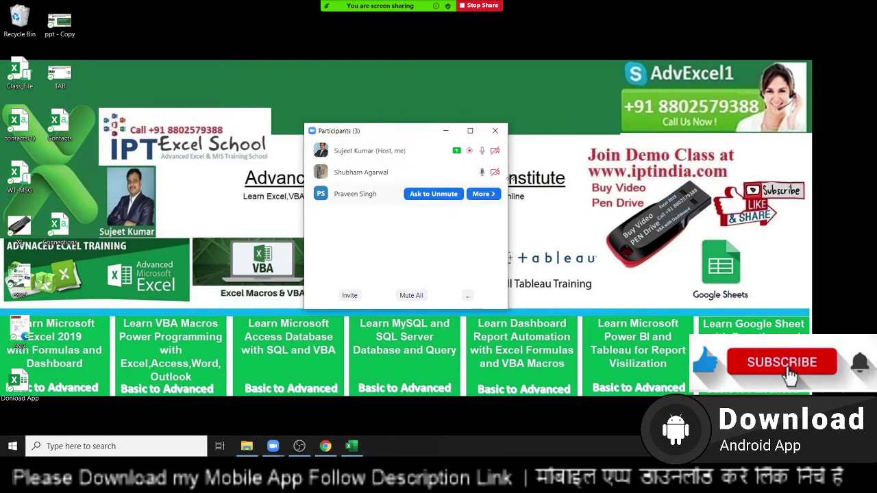
{"action": "left_click", "coordinate": [496, 135]}
In DataP, check the Sheet5 data block A1:I23, then open the Visual Basic editor from Developer.
{"action": "left_click", "coordinate": [352, 446]}
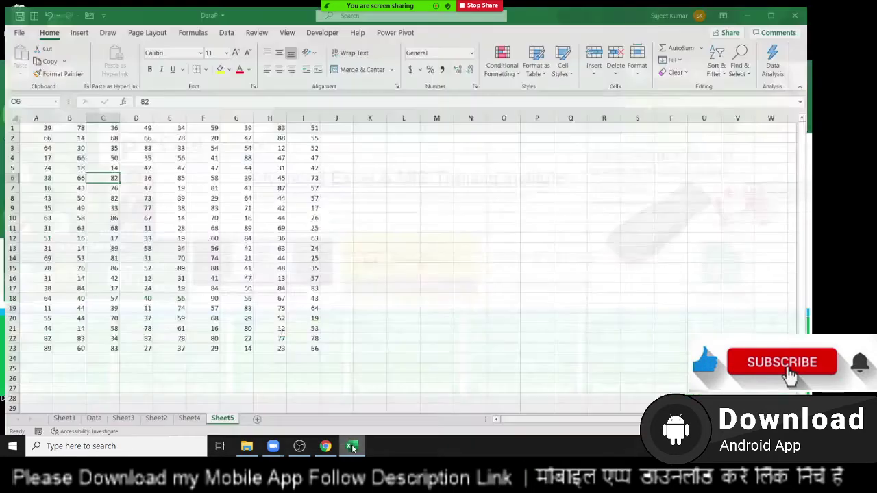
{"action": "mouse_move", "coordinate": [379, 11]}
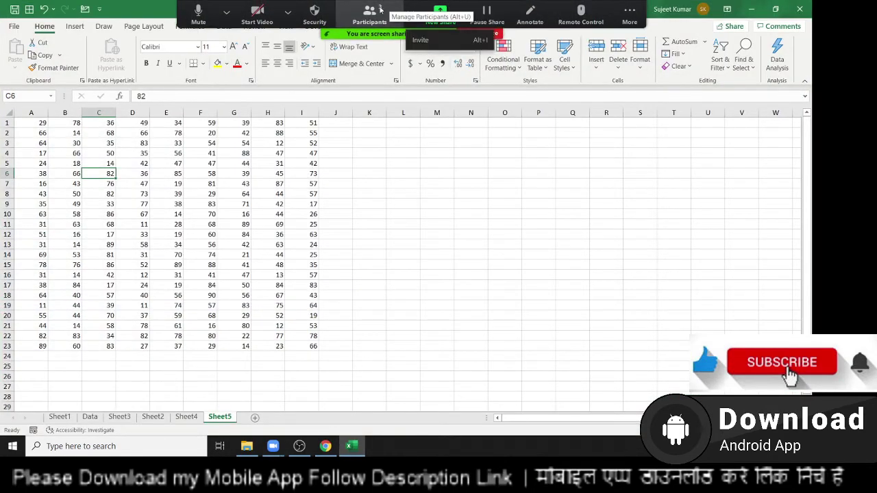
{"action": "left_click", "coordinate": [26, 124]}
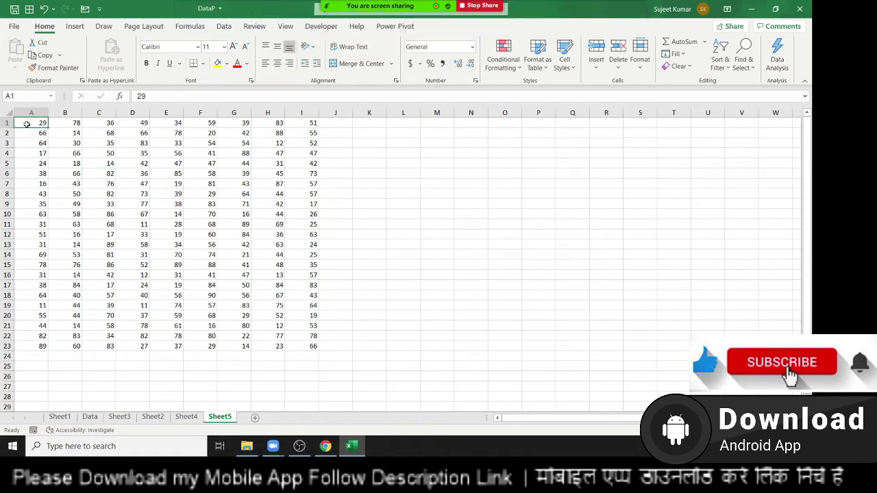
{"action": "key", "text": "ctrl+Right"}
{"action": "key", "text": "ctrl+Left"}
{"action": "key", "text": "ctrl+shift+Right"}
{"action": "key", "text": "ctrl+shift+Down"}
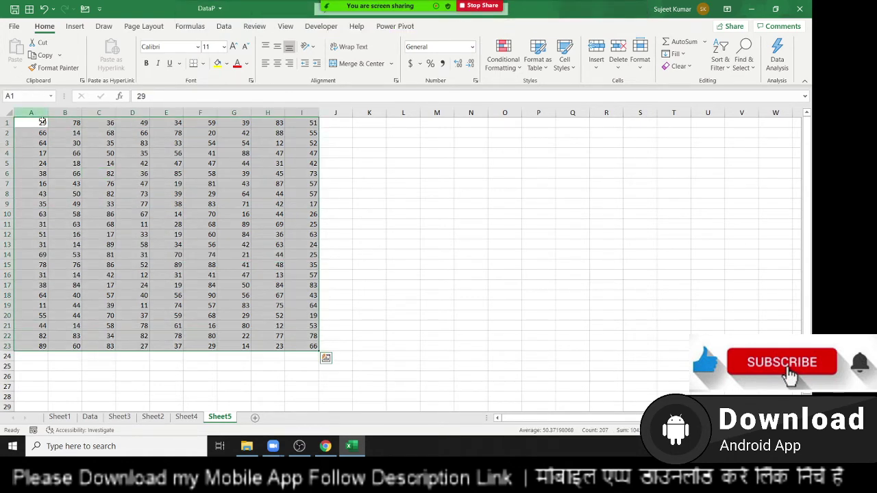
{"action": "left_click", "coordinate": [37, 135]}
{"action": "left_click", "coordinate": [321, 26]}
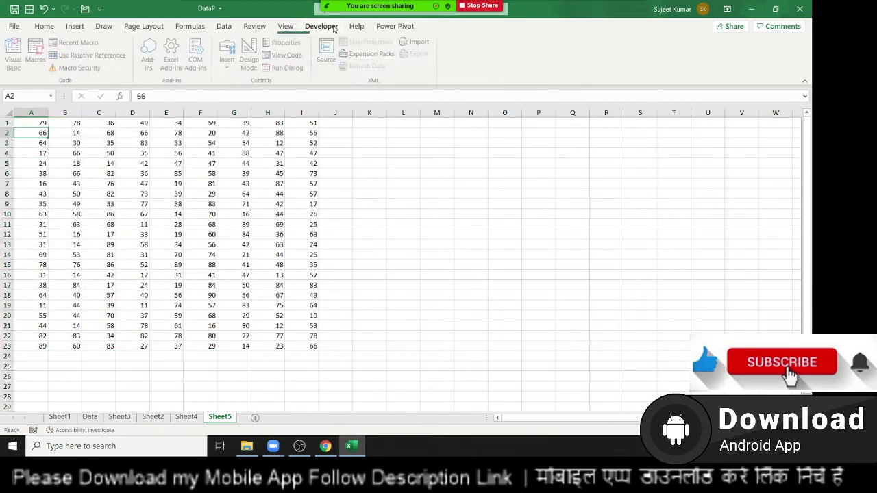
{"action": "left_click", "coordinate": [20, 56]}
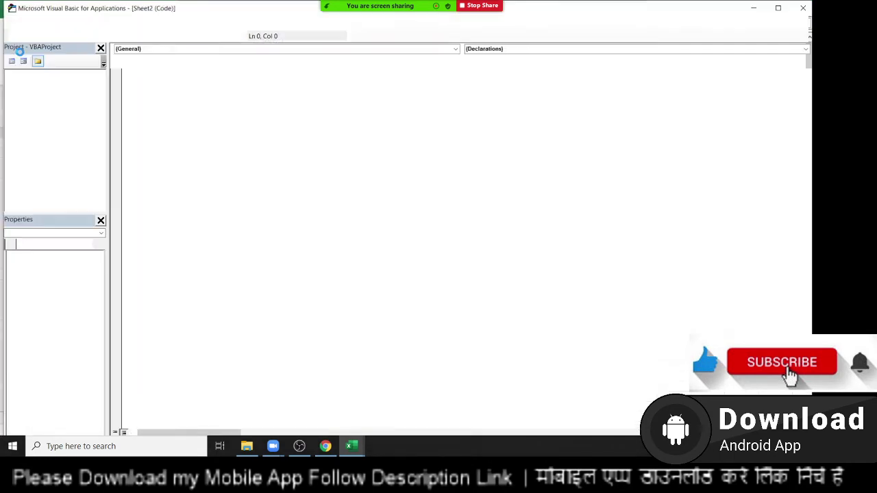
Delete all existing code in Module1 and start a new empty Sub rr() procedure.
{"action": "double_click", "coordinate": [43, 160]}
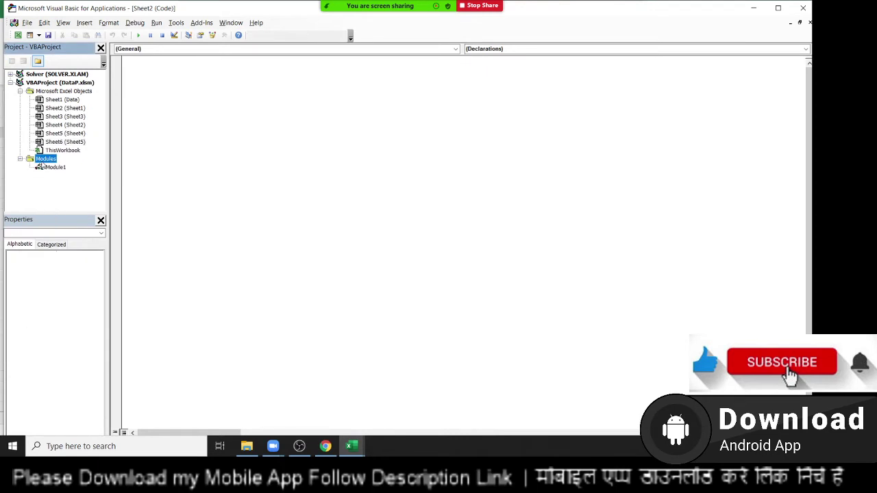
{"action": "double_click", "coordinate": [42, 168]}
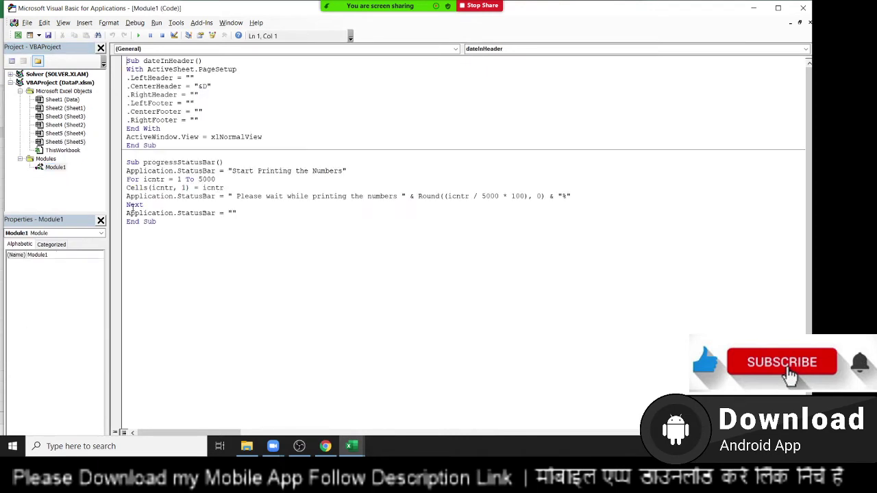
{"action": "key", "text": "ctrl+a"}
{"action": "key", "text": "Delete"}
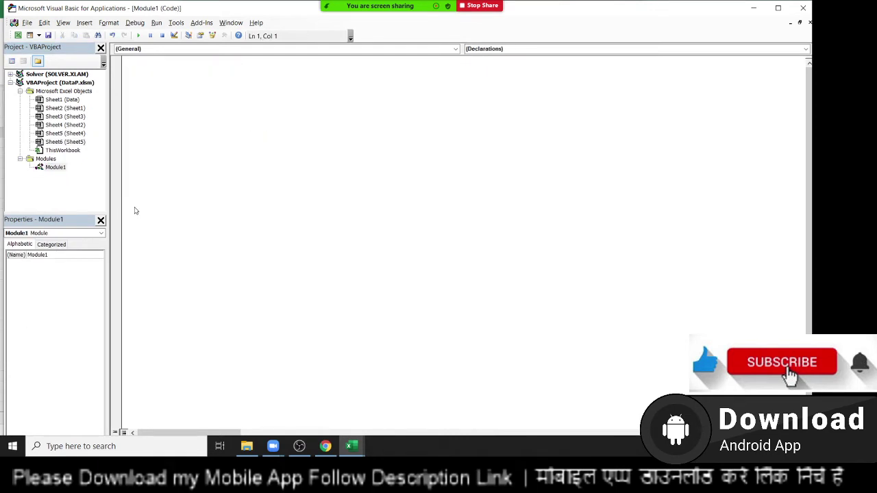
{"action": "type", "text": "sub rr"}
{"action": "type", "text": "()"}
{"action": "key", "text": "Return"}
{"action": "key", "text": "Return"}
{"action": "key", "text": "Return"}
Add a Range("A1").Select line as the rr macro's first statement.
{"action": "key", "text": "alt+F11"}
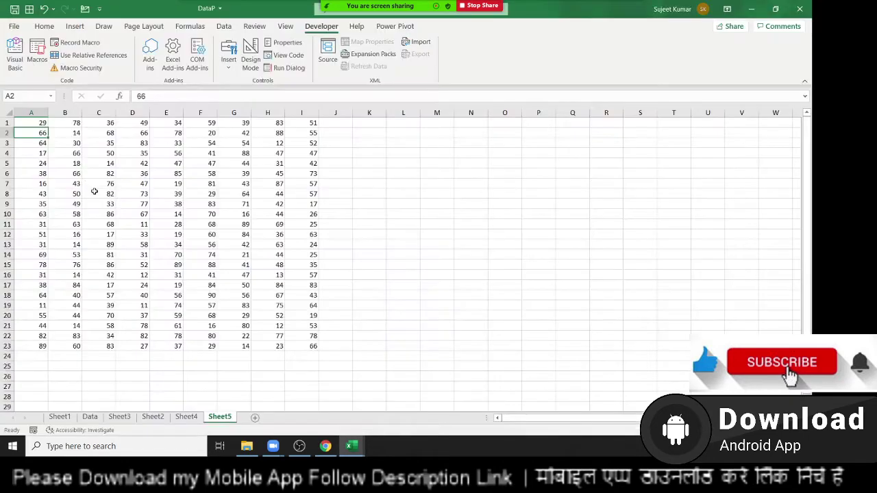
{"action": "key", "text": "alt+F11"}
{"action": "type", "text": "ra"}
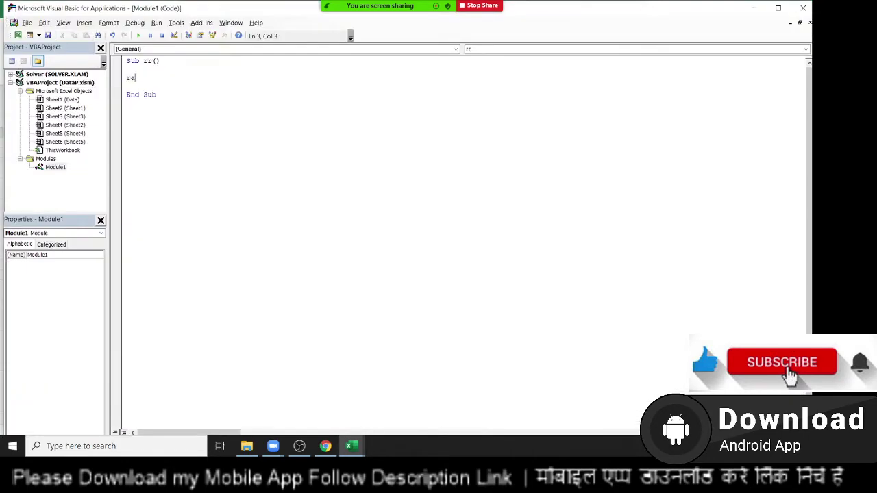
{"action": "type", "text": "nge(\""}
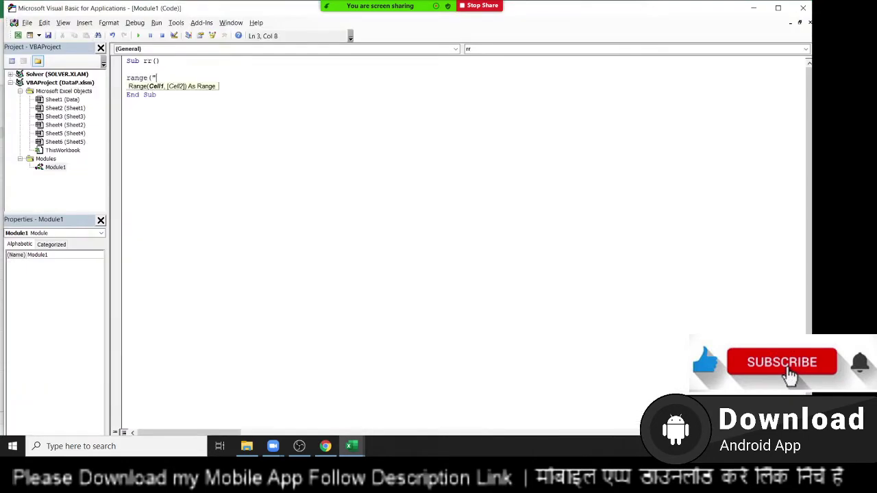
{"action": "type", "text": "A1\")"}
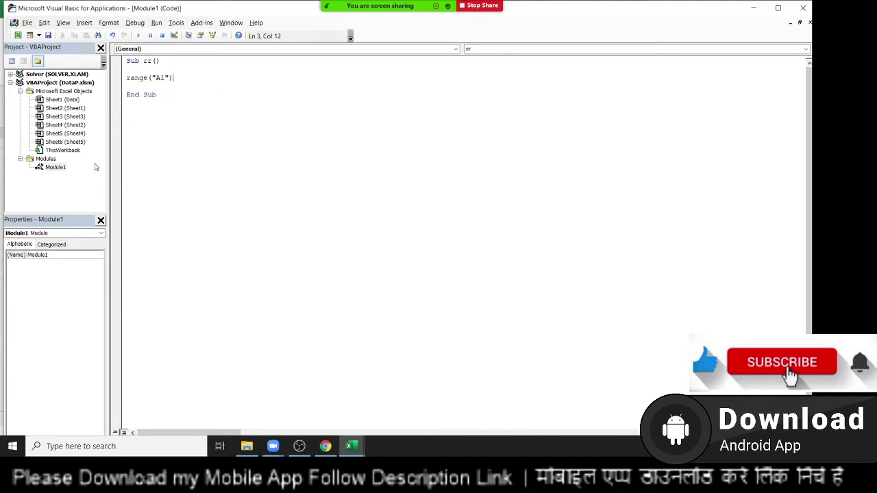
{"action": "type", "text": ".Select"}
{"action": "key", "text": "Return"}
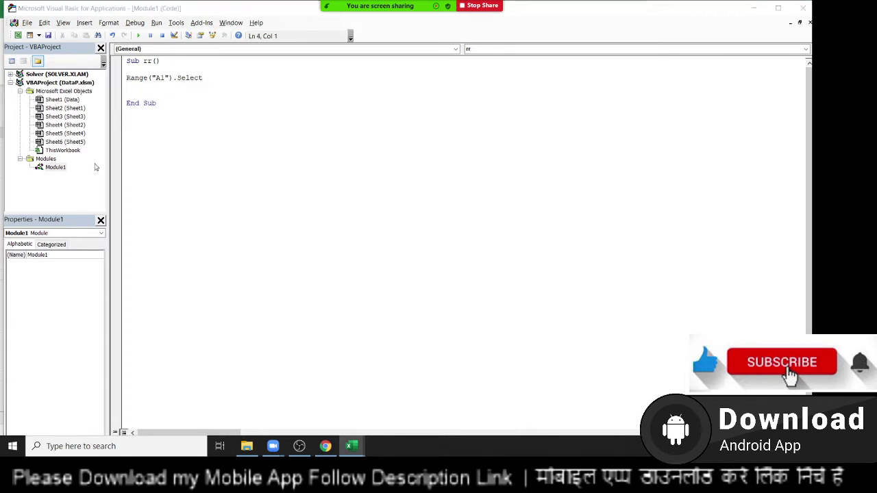
On the worksheet, try a SUM formula in K13 over A1:I23, then cancel it.
{"action": "key", "text": "alt+F11"}
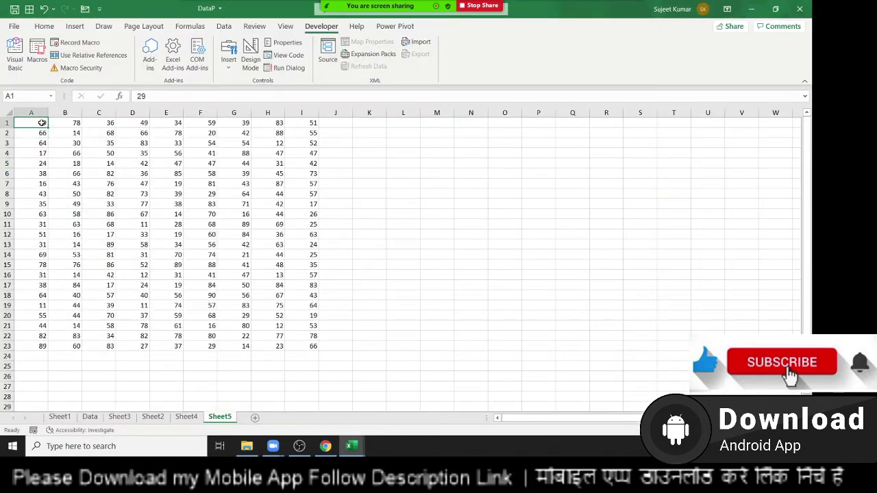
{"action": "mouse_move", "coordinate": [42, 123]}
{"action": "left_mouse_down"}
{"action": "mouse_move", "coordinate": [303, 364]}
{"action": "mouse_move", "coordinate": [303, 320]}
{"action": "left_mouse_up"}
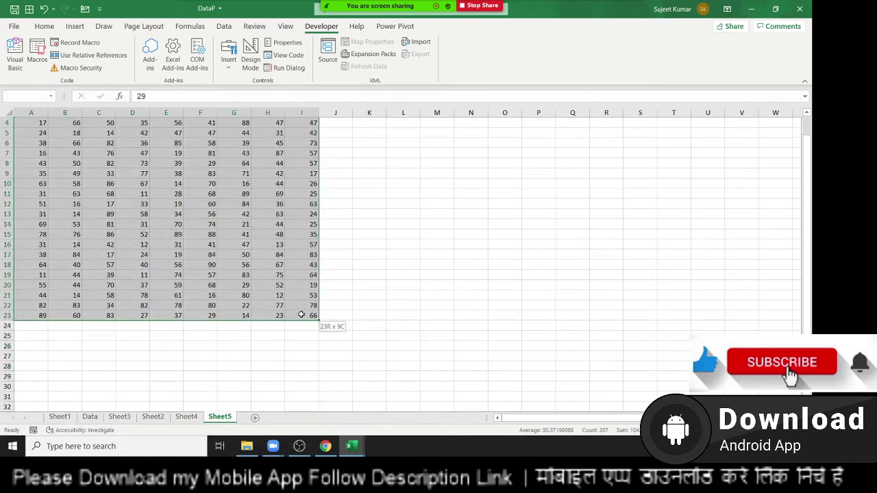
{"action": "left_click", "coordinate": [369, 214]}
{"action": "scroll", "coordinate": [370, 226], "scroll_direction": "up", "scroll_amount": 1}
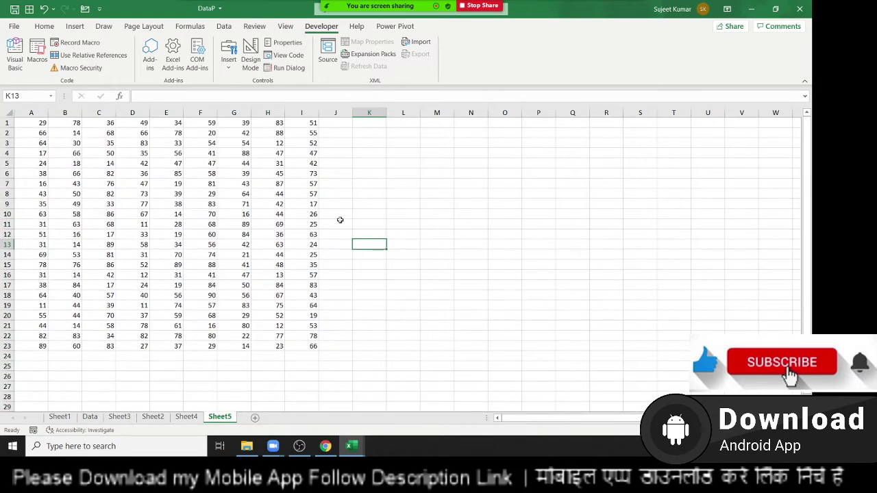
{"action": "type", "text": "=sum"}
{"action": "key", "text": "Tab"}
{"action": "key", "text": "Left"}
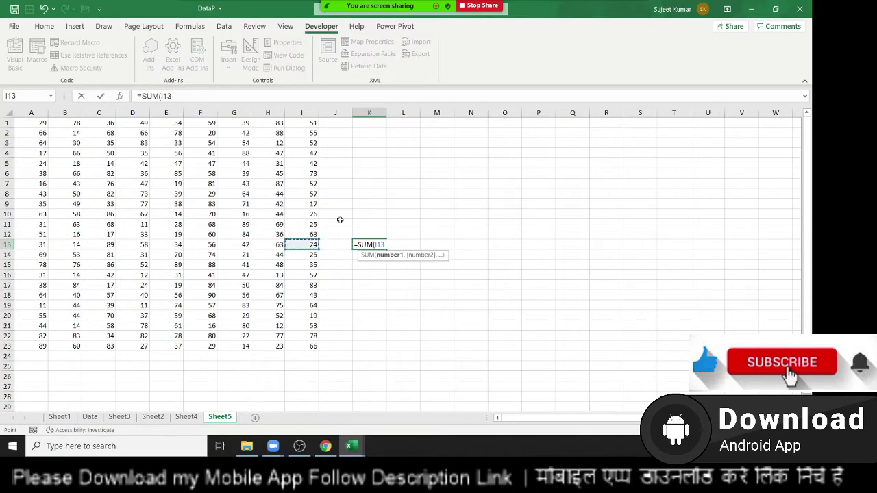
{"action": "key", "text": "ctrl+Up"}
{"action": "key", "text": "ctrl+Left"}
{"action": "key", "text": "ctrl+shift+Right"}
{"action": "key", "text": "ctrl+shift+Down"}
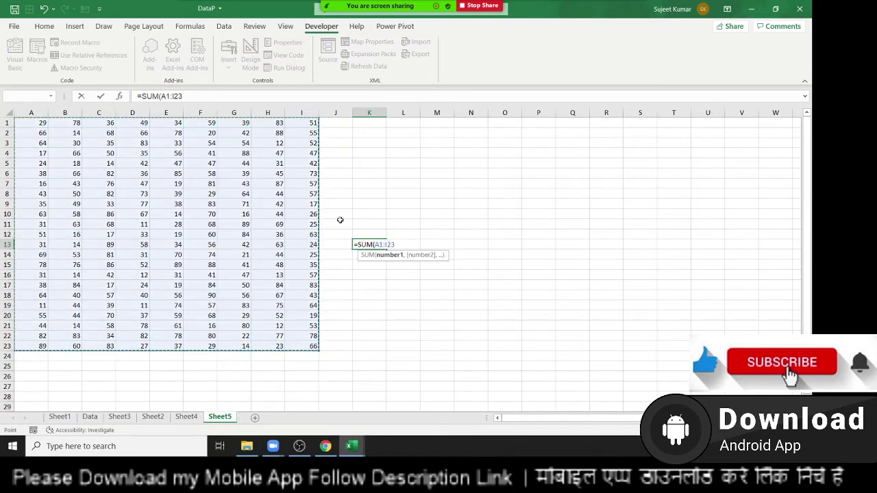
{"action": "key", "text": "Escape"}
{"action": "key", "text": "alt+F11"}
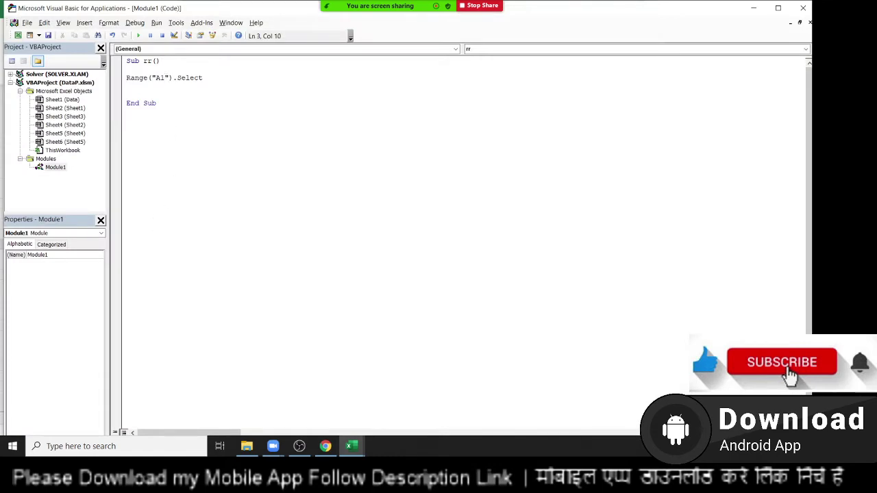
Extend the select line to Range("A1:i23").Select and add a blank line before End Sub.
{"action": "type", "text": ":i23"}
{"action": "left_click", "coordinate": [230, 107]}
{"action": "double_click", "coordinate": [159, 78]}
{"action": "double_click", "coordinate": [175, 78]}
{"action": "left_click_drag", "start_coordinate": [219, 78], "coordinate": [119, 83]}
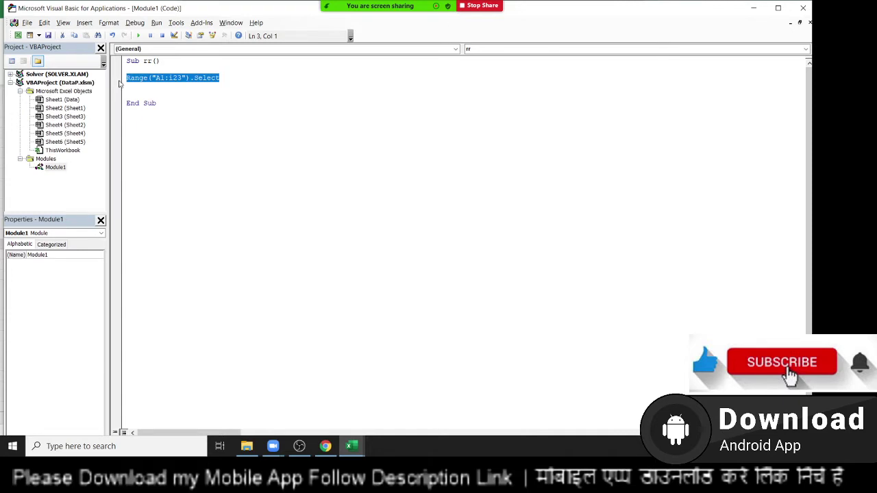
{"action": "left_click", "coordinate": [137, 88]}
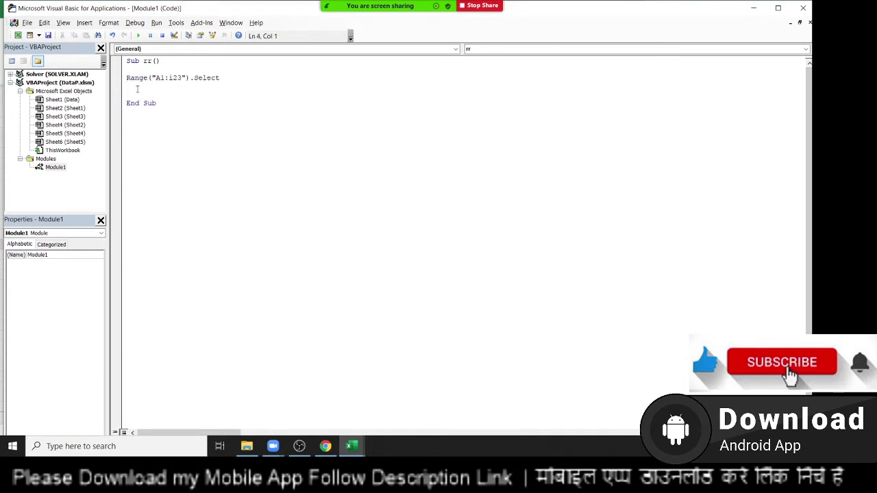
{"action": "key", "text": "Return"}
{"action": "type", "text": "ra"}
{"action": "type", "text": "nge("}
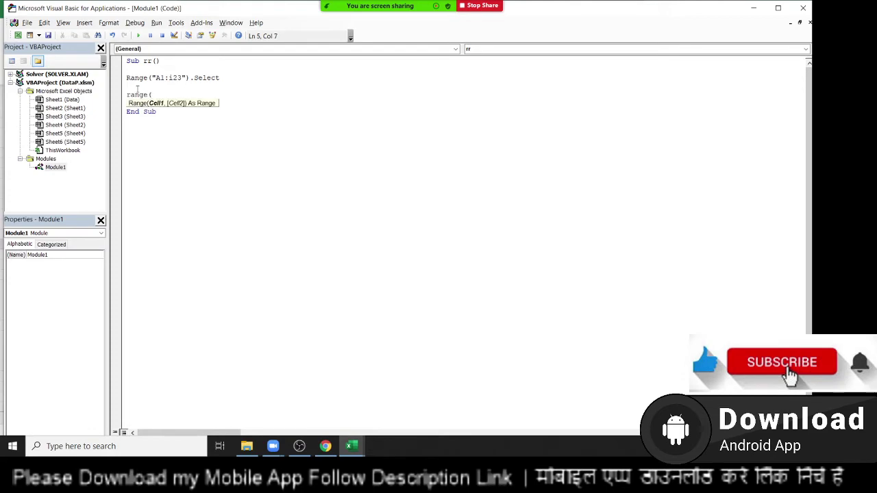
{"action": "key", "text": "BackSpace"}
{"action": "key", "text": "BackSpace"}
{"action": "key", "text": "BackSpace"}
{"action": "key", "text": "BackSpace"}
{"action": "key", "text": "BackSpace"}
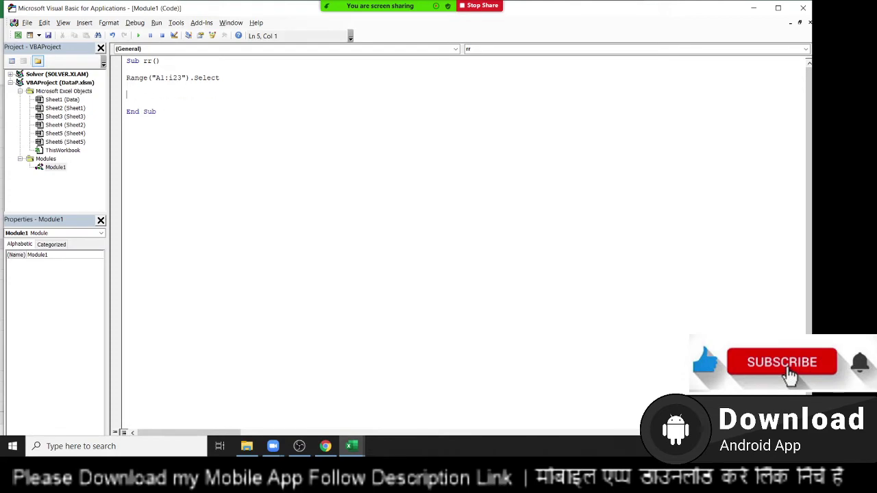
On Sheet5, select the data from A1 through I23 to compare, then return to the code.
{"action": "key", "text": "alt+F11"}
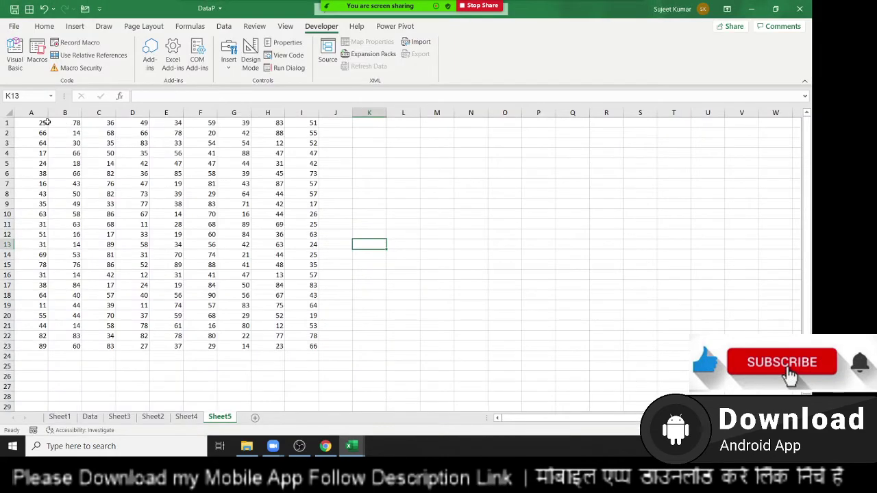
{"action": "left_click", "coordinate": [42, 122]}
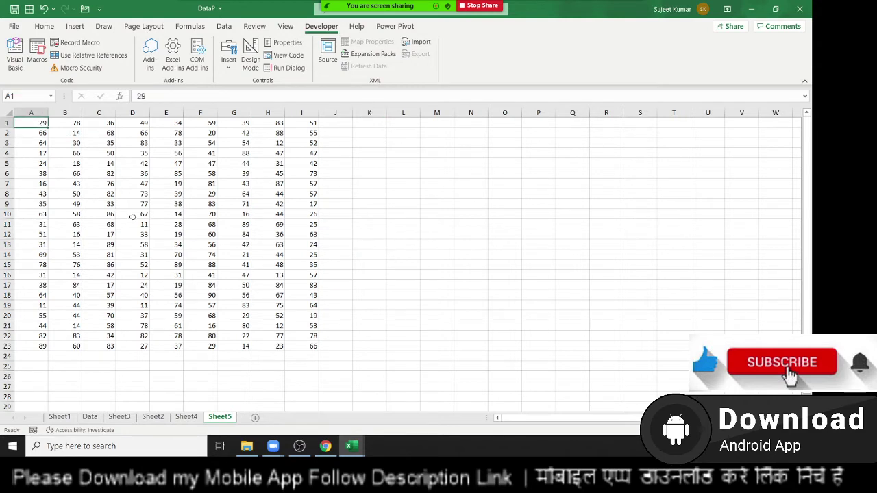
{"action": "left_click", "coordinate": [312, 346], "text": "shift"}
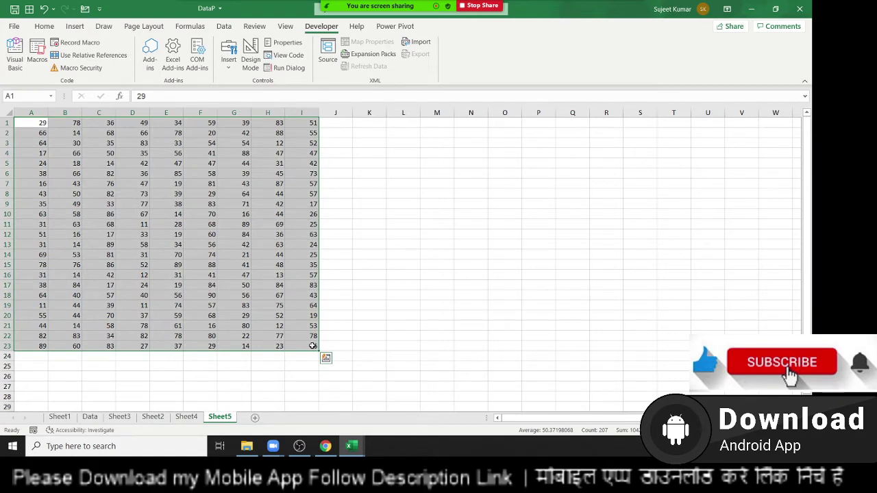
{"action": "left_click", "coordinate": [302, 366]}
{"action": "left_click", "coordinate": [307, 346]}
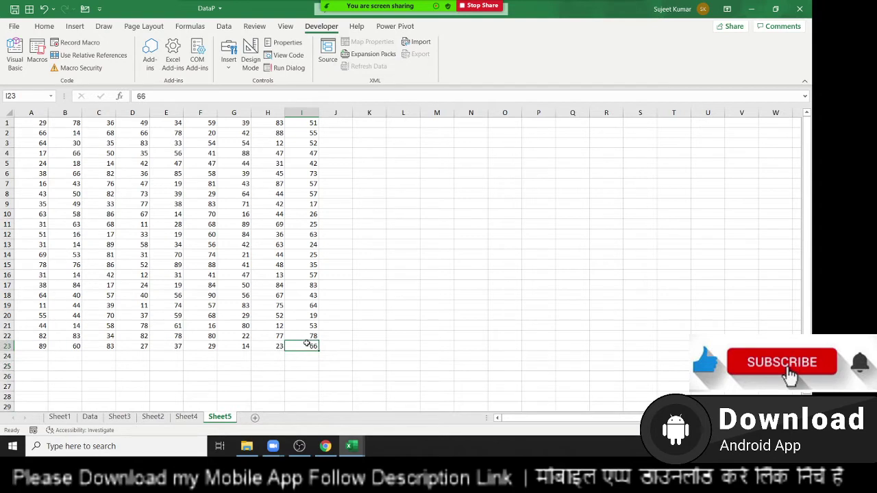
{"action": "left_click", "coordinate": [39, 122], "text": "shift"}
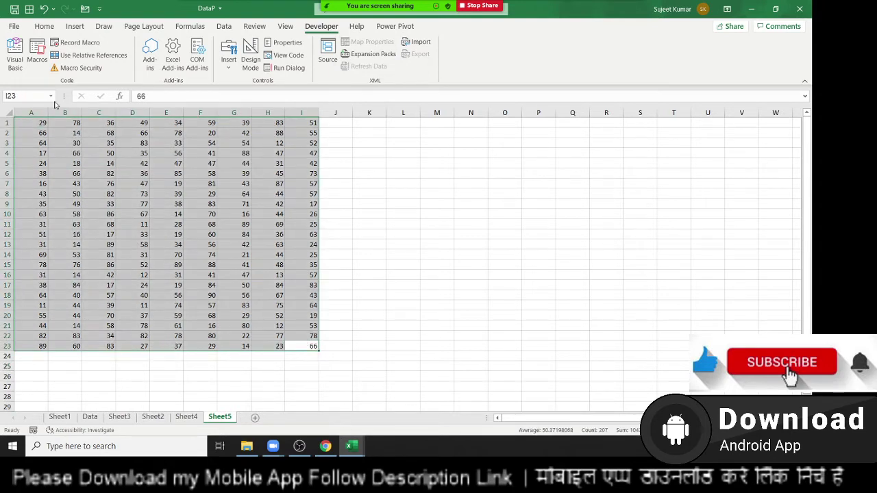
{"action": "key", "text": "alt+F11"}
Add a Range("a1", "i23").Select line to the rr macro.
{"action": "type", "text": "r"}
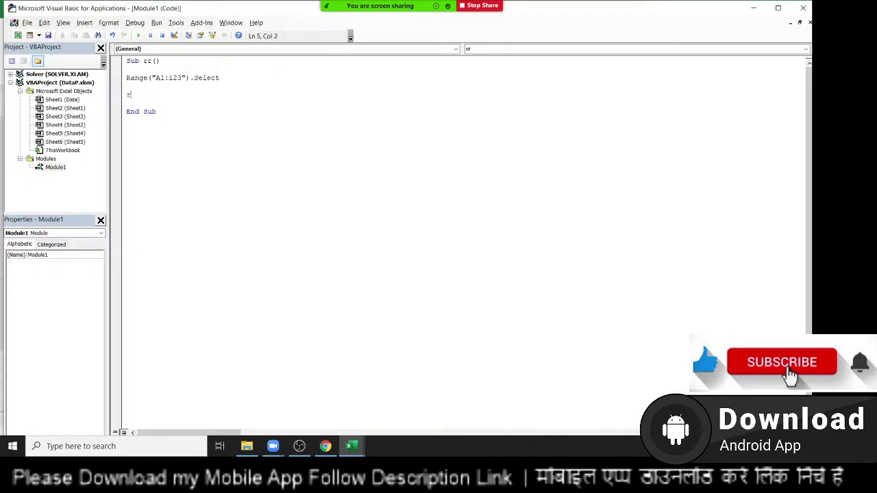
{"action": "type", "text": "anb"}
{"action": "key", "text": "BackSpace"}
{"action": "type", "text": "ge("}
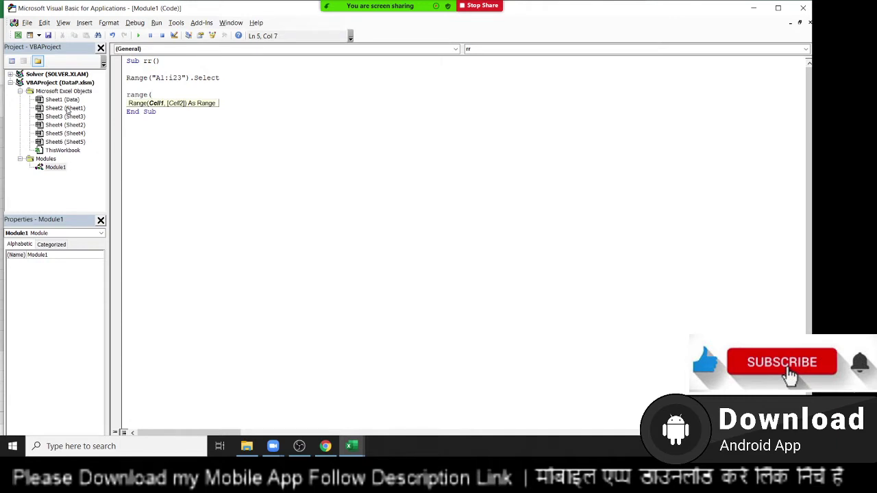
{"action": "type", "text": "\"a1"}
{"action": "type", "text": "\",\""}
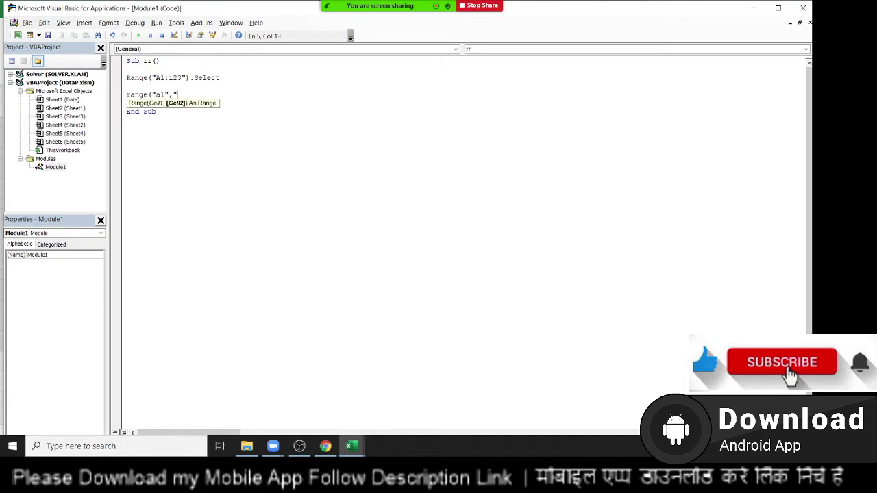
{"action": "type", "text": "i23\""}
{"action": "type", "text": ").se"}
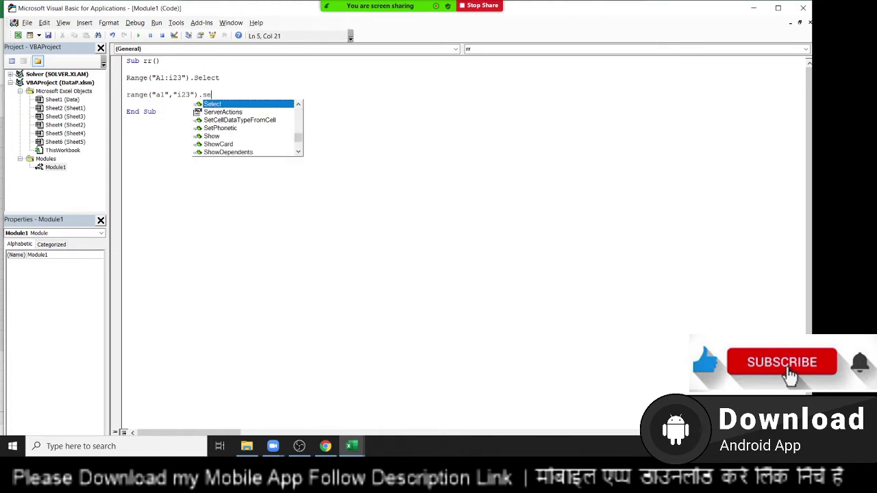
{"action": "key", "text": "Return"}
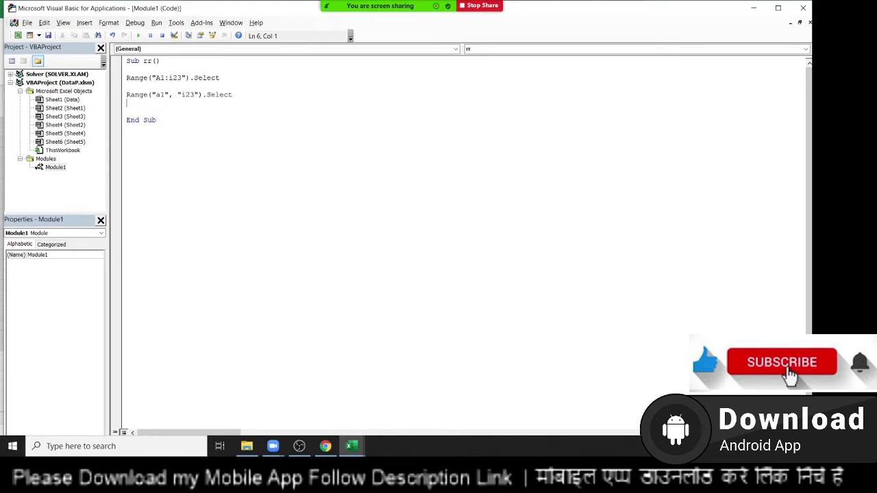
{"action": "key", "text": "shift+Up"}
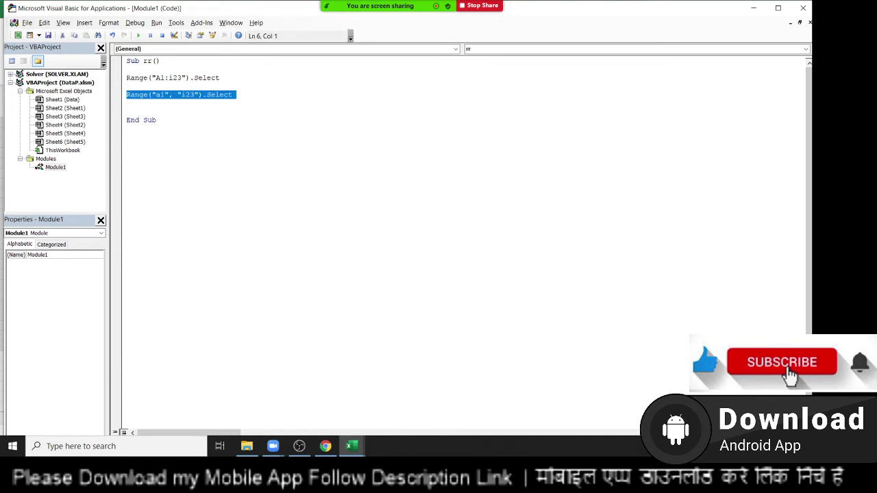
{"action": "left_click", "coordinate": [127, 94]}
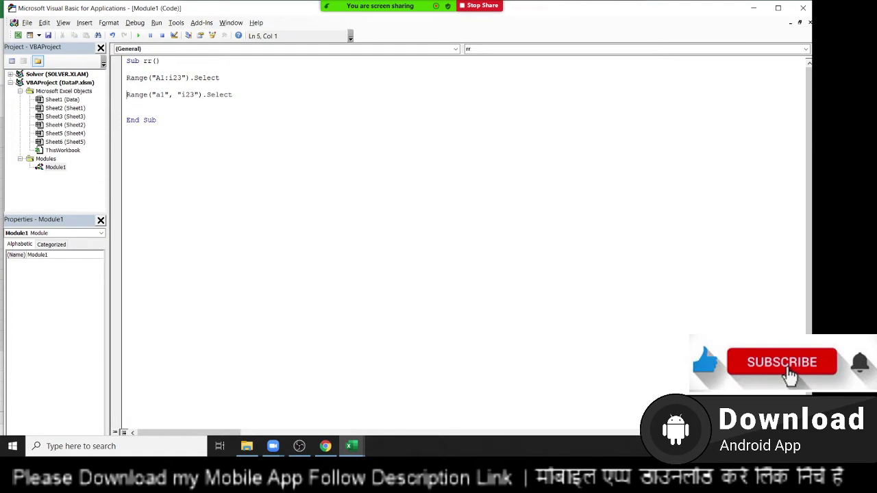
{"action": "key", "text": "shift+Down"}
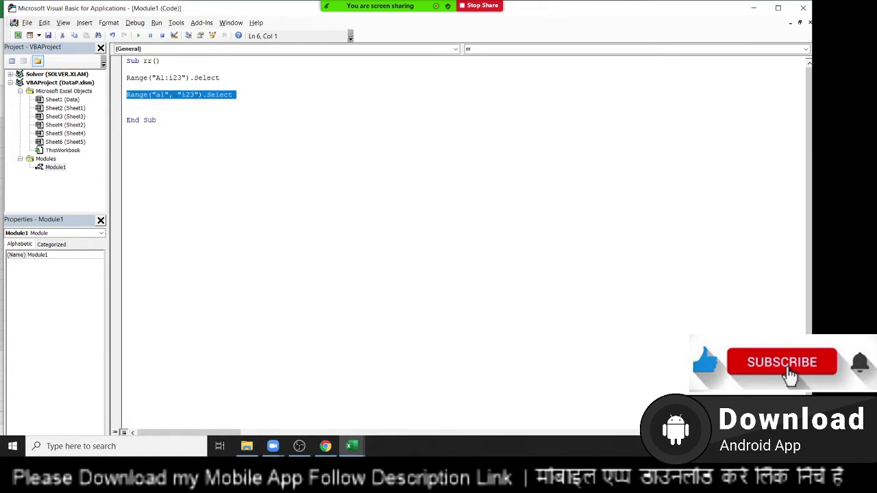
{"action": "left_click", "coordinate": [127, 103]}
{"action": "key", "text": "Return"}
{"action": "key", "text": "Return"}
On the worksheet, select cells A1, D1, G1 and I1 together, then return to the code.
{"action": "key", "text": "alt+F11"}
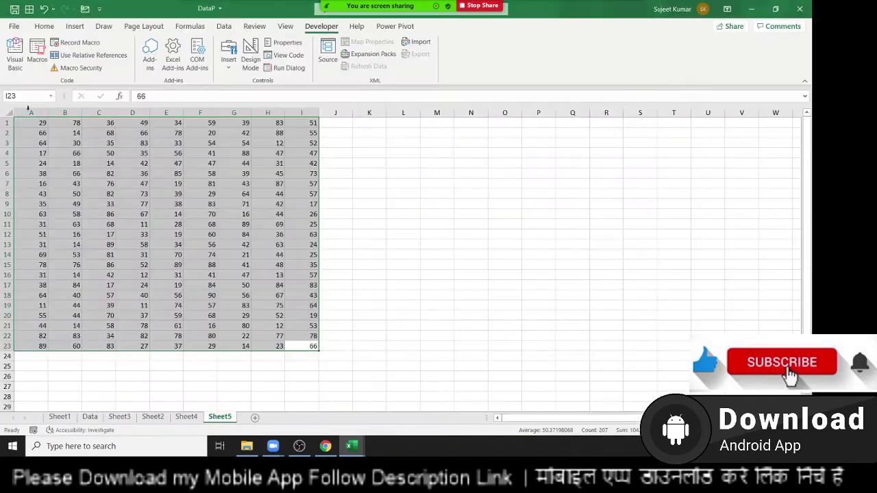
{"action": "left_click", "coordinate": [22, 127]}
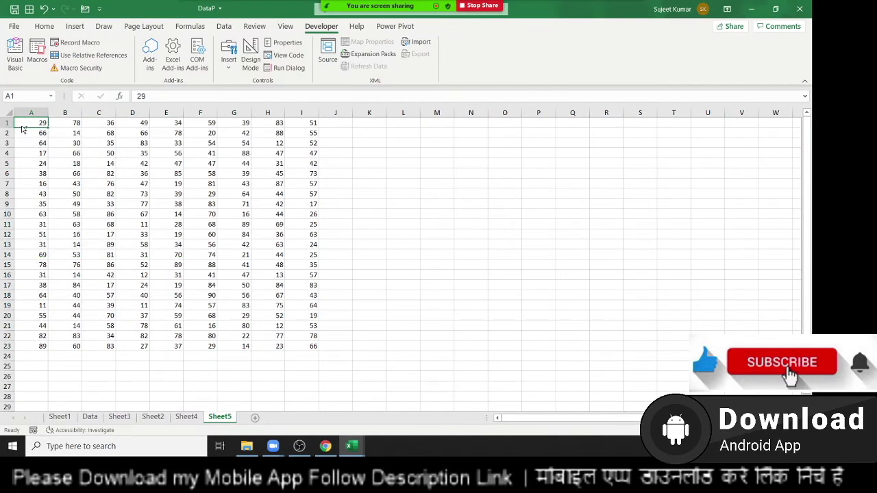
{"action": "left_click", "coordinate": [139, 124], "text": "ctrl"}
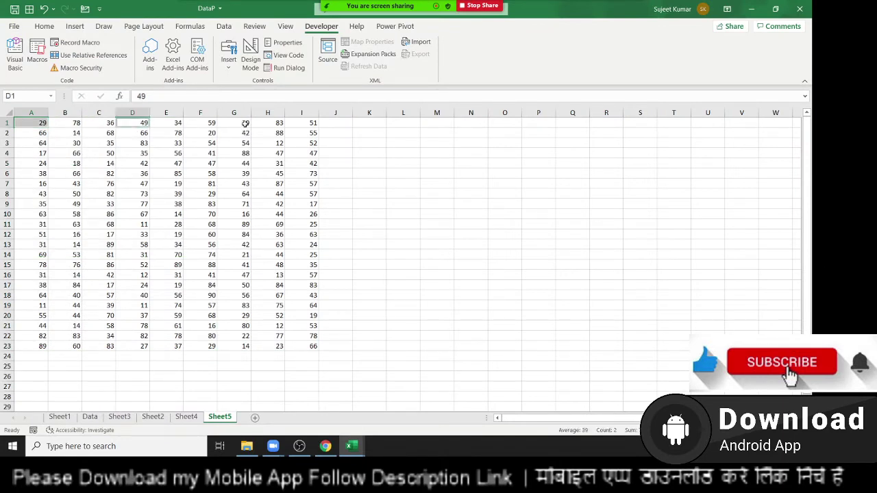
{"action": "left_click", "coordinate": [244, 124], "text": "ctrl"}
{"action": "left_click", "coordinate": [293, 122], "text": "ctrl"}
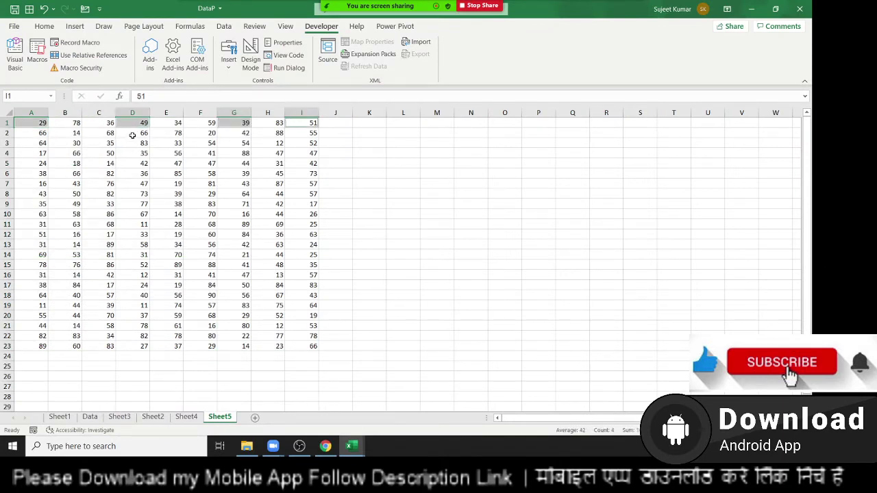
{"action": "key", "text": "alt+Tab"}
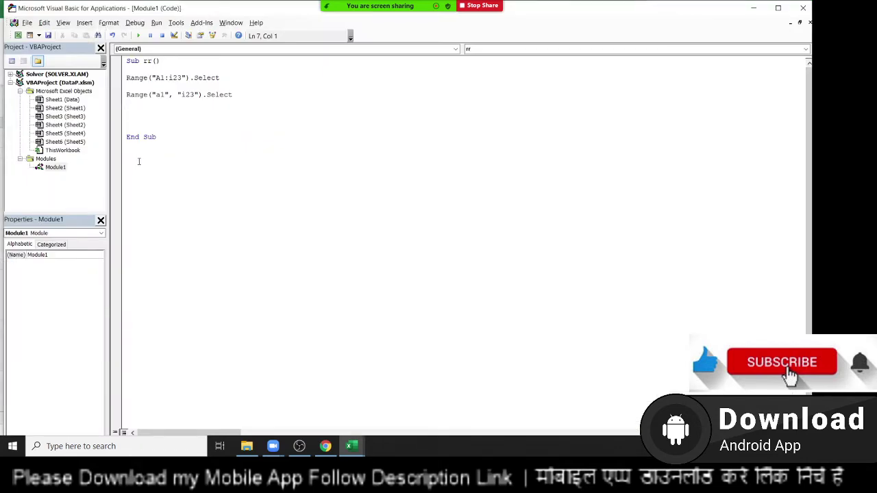
Add a Range("A1,C1,F1").Select line to the rr macro.
{"action": "type", "text": "ra"}
{"action": "type", "text": "nge"}
{"action": "type", "text": "("}
{"action": "key", "text": "Return"}
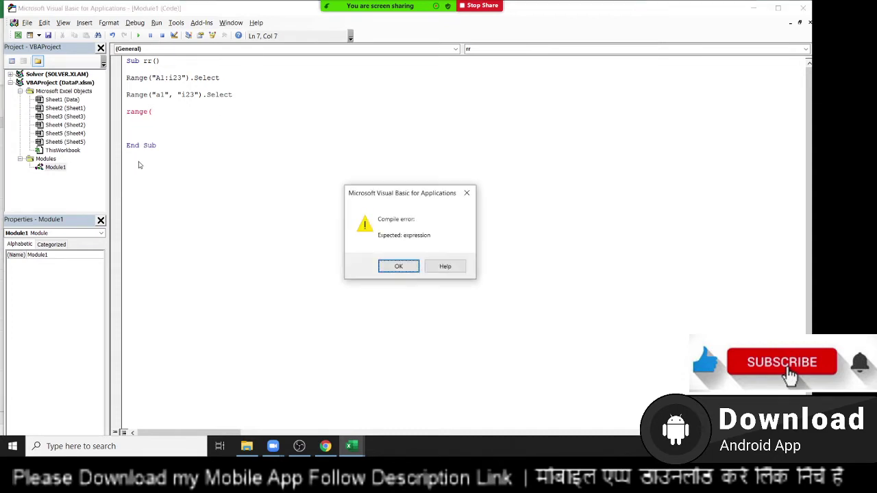
{"action": "key", "text": "Return"}
{"action": "type", "text": "\"A"}
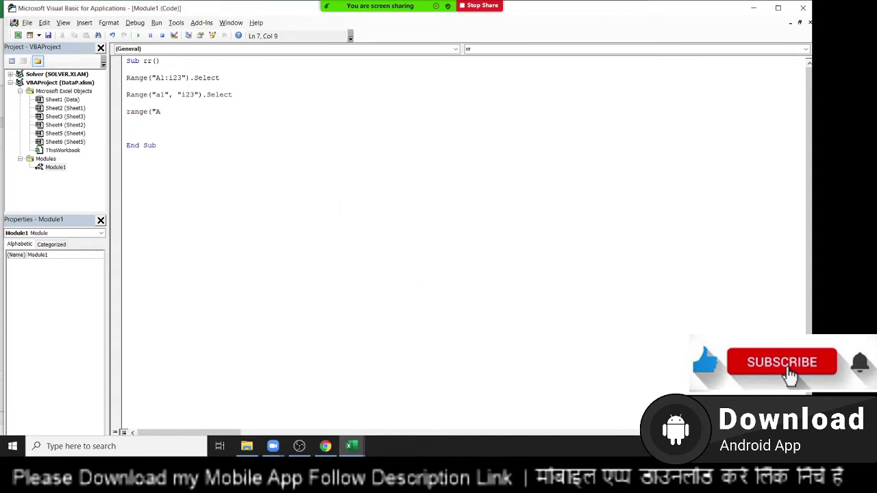
{"action": "type", "text": "1n"}
{"action": "key", "text": "BackSpace"}
{"action": "type", "text": "C"}
{"action": "type", "text": "1,F"}
{"action": "type", "text": "1\""}
{"action": "type", "text": ").Select"}
{"action": "key", "text": "Return"}
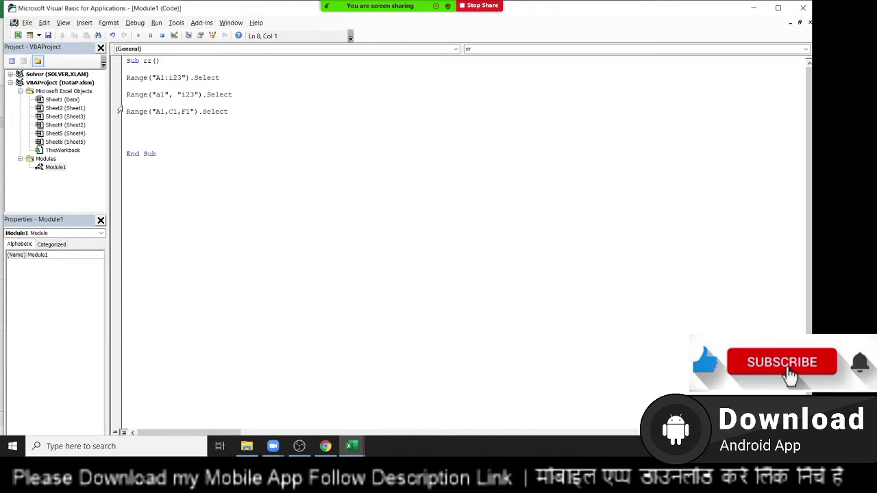
Highlight the a1 argument on line 5 and the A1,C1,F1 address list on line 7.
{"action": "left_click", "coordinate": [167, 95]}
{"action": "mouse_move", "coordinate": [167, 94]}
{"action": "left_mouse_down"}
{"action": "mouse_move", "coordinate": [154, 94]}
{"action": "mouse_move", "coordinate": [199, 94]}
{"action": "left_mouse_up"}
{"action": "left_click", "coordinate": [152, 111]}
{"action": "left_click_drag", "start_coordinate": [190, 111], "coordinate": [156, 112]}
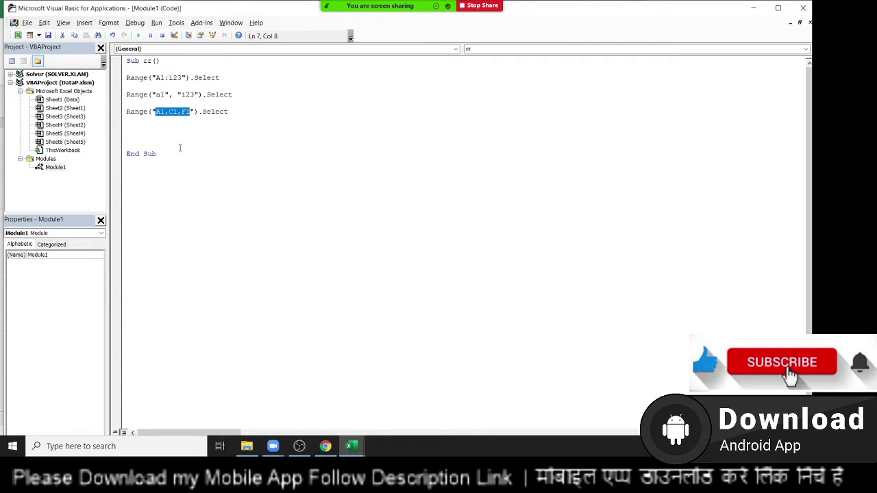
{"action": "left_click", "coordinate": [147, 128]}
On the worksheet, select the whole data block around D3 with Ctrl+A, then return.
{"action": "key", "text": "alt+F11"}
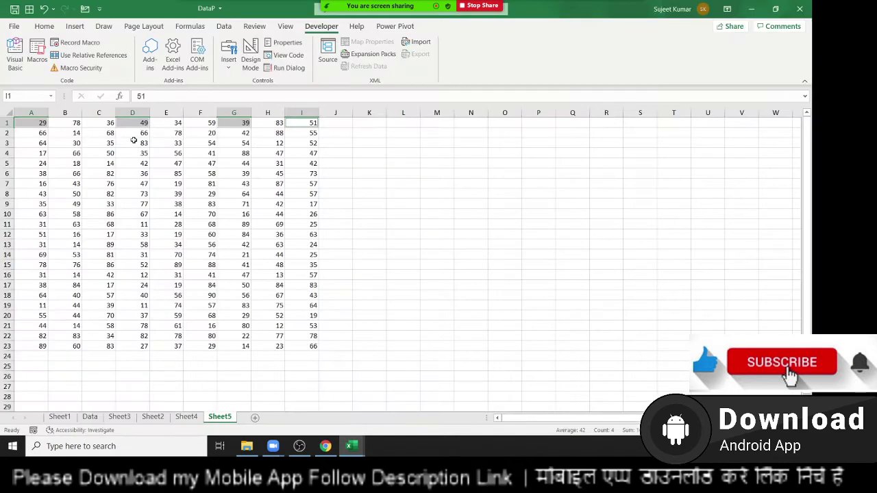
{"action": "left_click", "coordinate": [133, 140]}
{"action": "key", "text": "ctrl+a"}
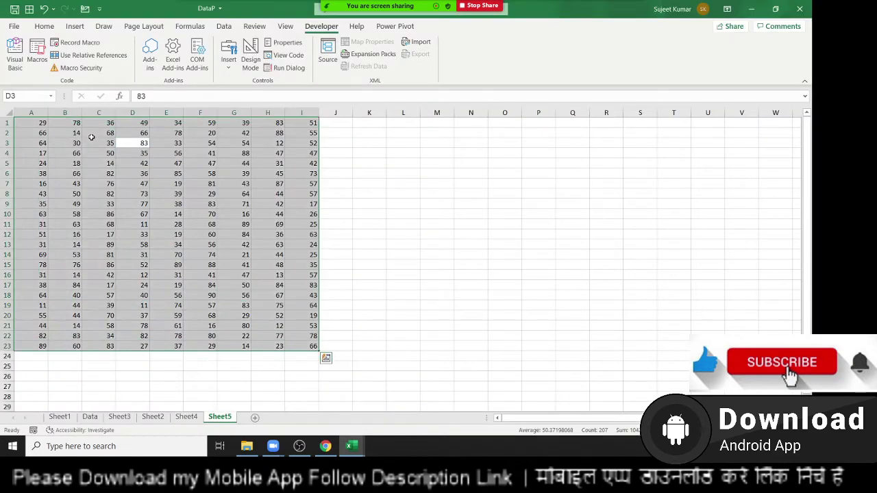
{"action": "key", "text": "alt+F11"}
Add Range("A1").CurrentRegion.Select as the fourth line and run the rr macro.
{"action": "type", "text": "ramn"}
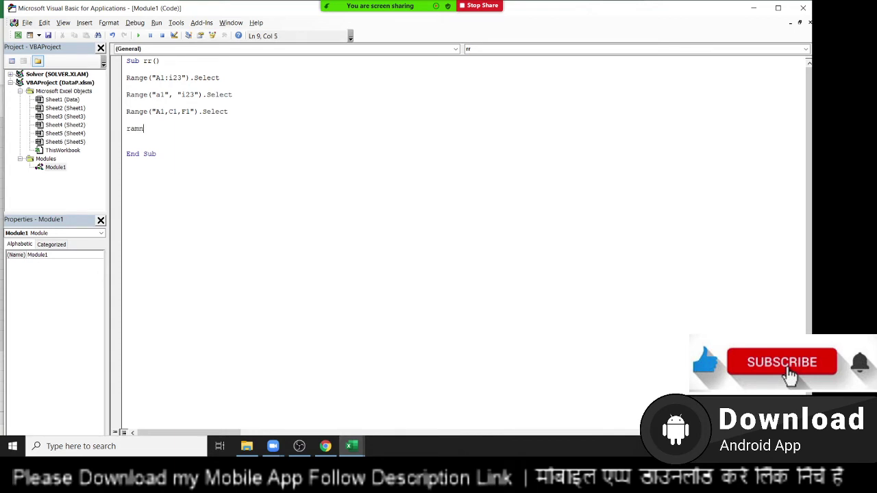
{"action": "key", "text": "BackSpace"}
{"action": "key", "text": "BackSpace"}
{"action": "type", "text": "nge("}
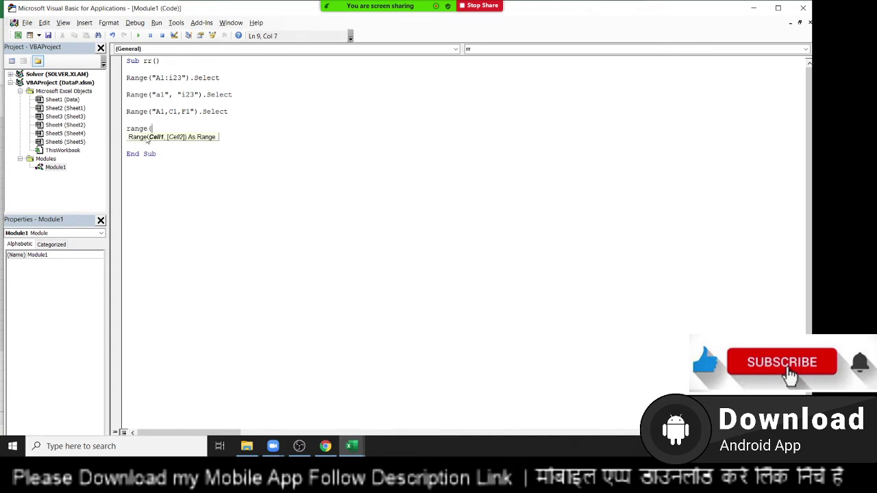
{"action": "type", "text": "\"A1\""}
{"action": "type", "text": ").cu"}
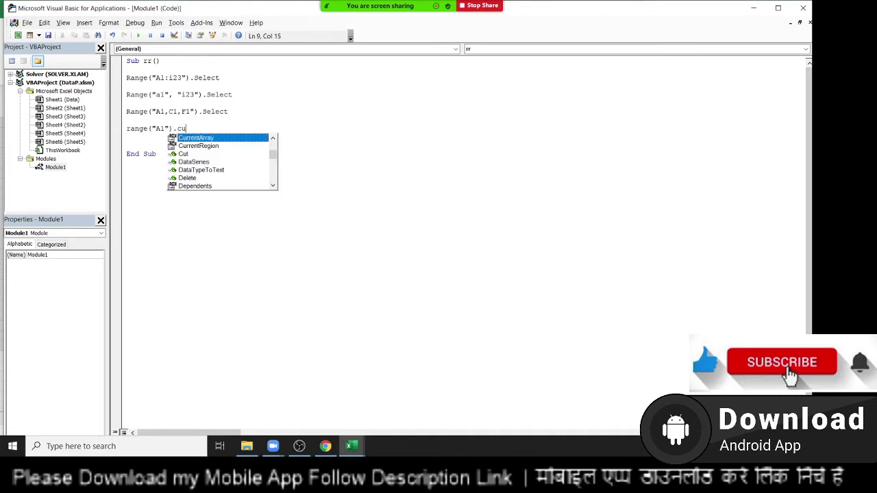
{"action": "key", "text": "Down"}
{"action": "key", "text": "Tab"}
{"action": "type", "text": ".s"}
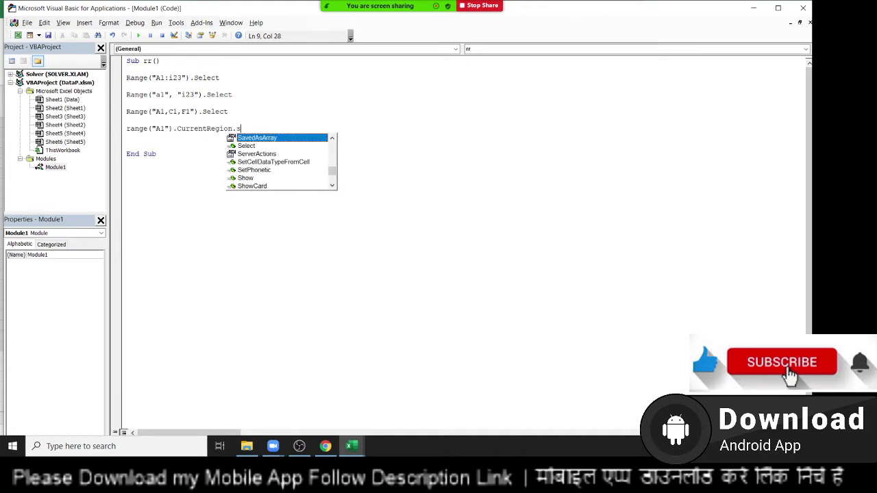
{"action": "type", "text": "e"}
{"action": "key", "text": "Tab"}
{"action": "key", "text": "Return"}
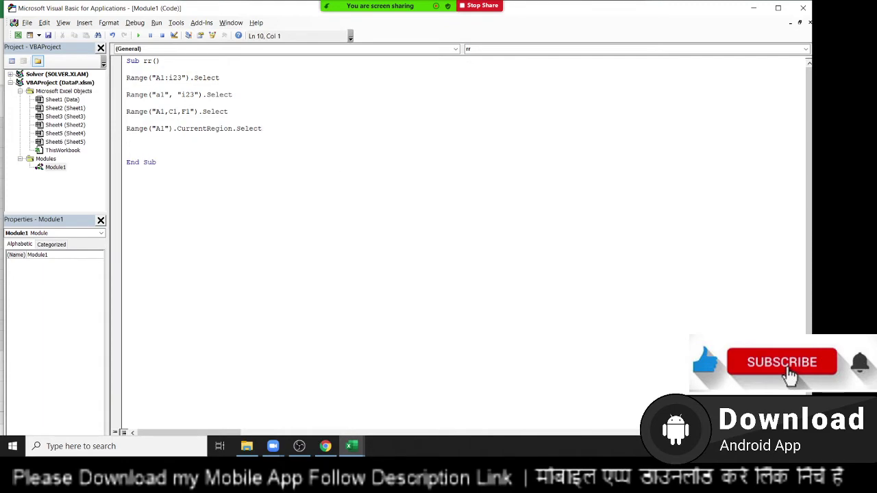
{"action": "key", "text": "F5"}
{"action": "key", "text": "alt+F11"}
Select the current region around D3 through Find & Select's special-cells options.
{"action": "left_click", "coordinate": [126, 139]}
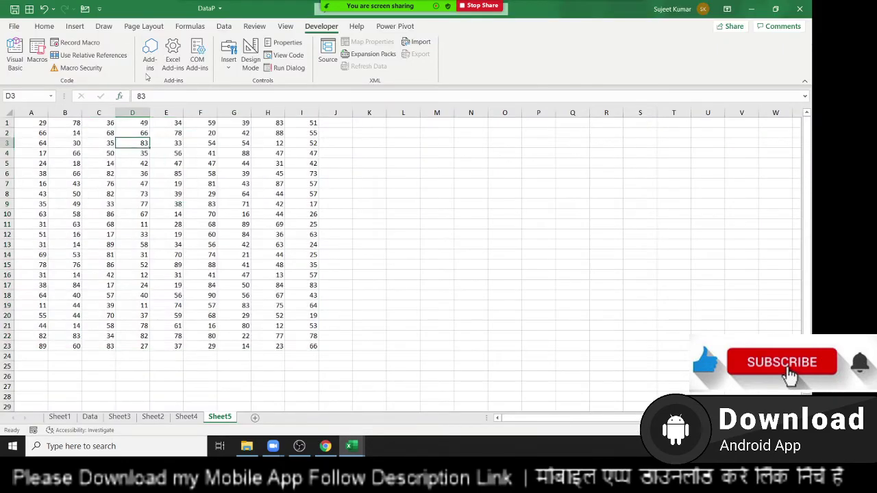
{"action": "left_click", "coordinate": [45, 29]}
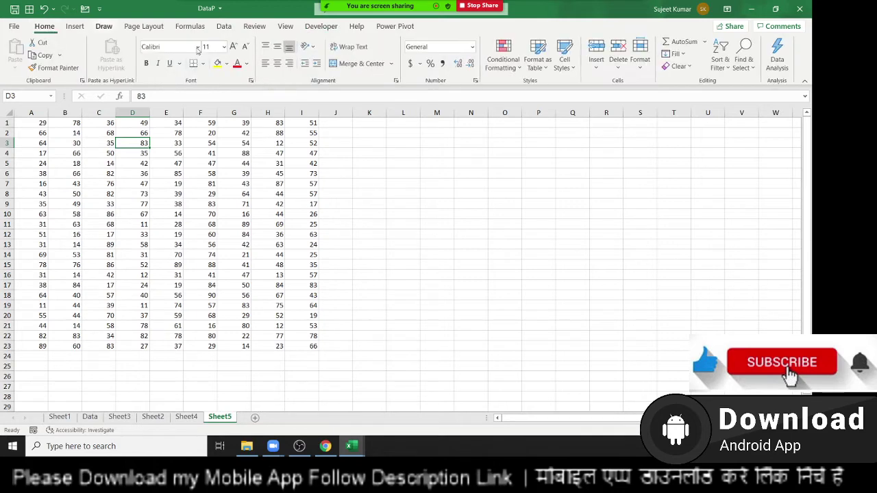
{"action": "left_click", "coordinate": [726, 73]}
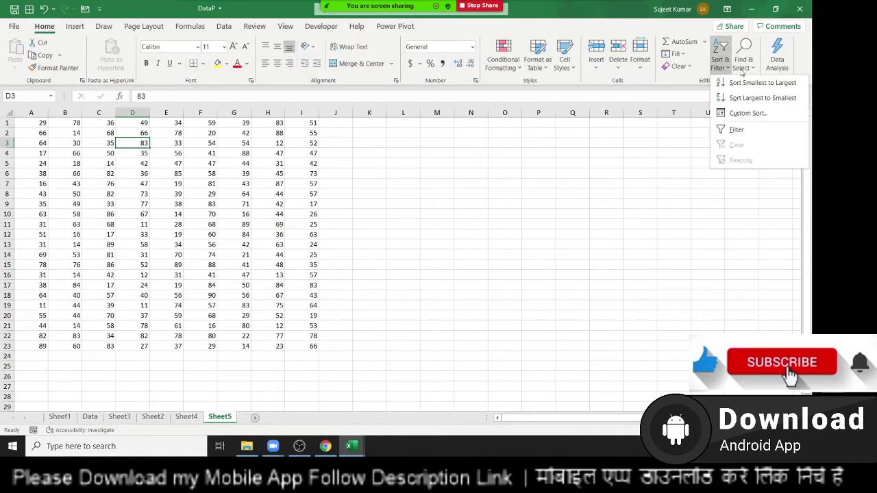
{"action": "left_click", "coordinate": [743, 63]}
{"action": "left_click", "coordinate": [753, 129]}
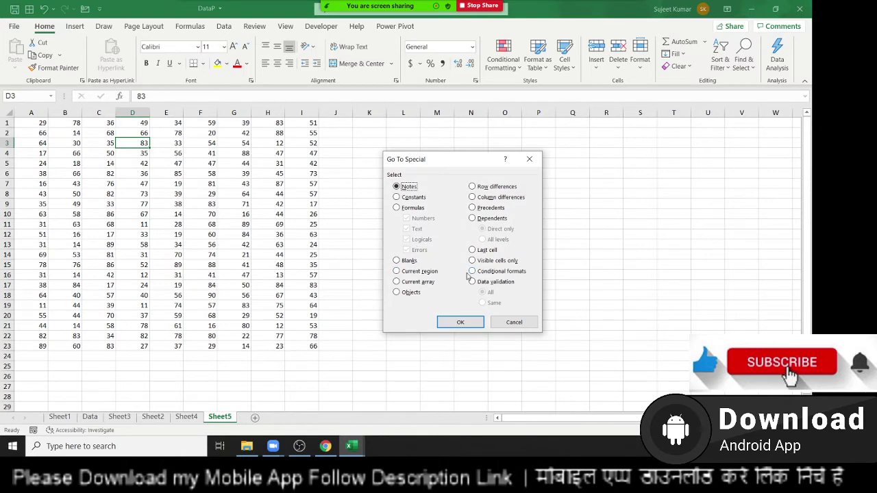
{"action": "left_click", "coordinate": [430, 272]}
{"action": "left_click", "coordinate": [454, 322]}
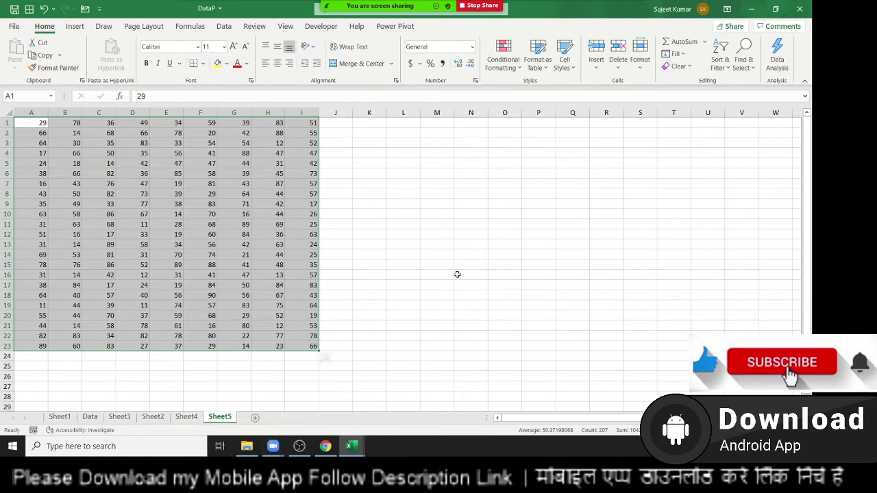
Click cells H8 and G18 inside the data, then add a blank line in the macro code.
{"action": "left_click", "coordinate": [278, 195]}
{"action": "left_click", "coordinate": [286, 255]}
{"action": "left_click", "coordinate": [234, 285]}
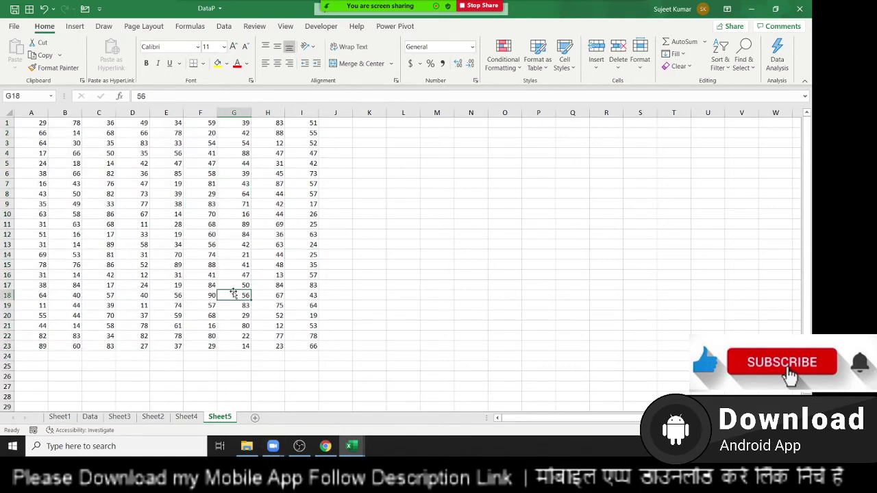
{"action": "key", "text": "alt+F11"}
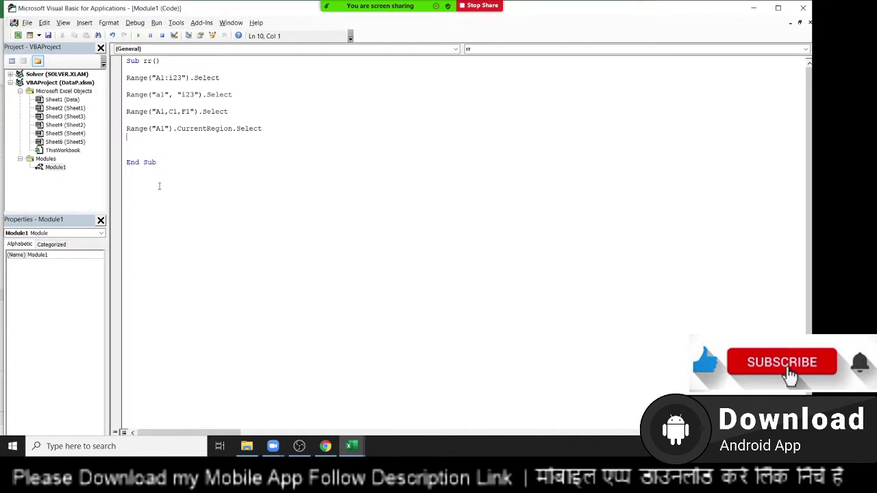
{"action": "key", "text": "Return"}
{"action": "key", "text": "alt+F11"}
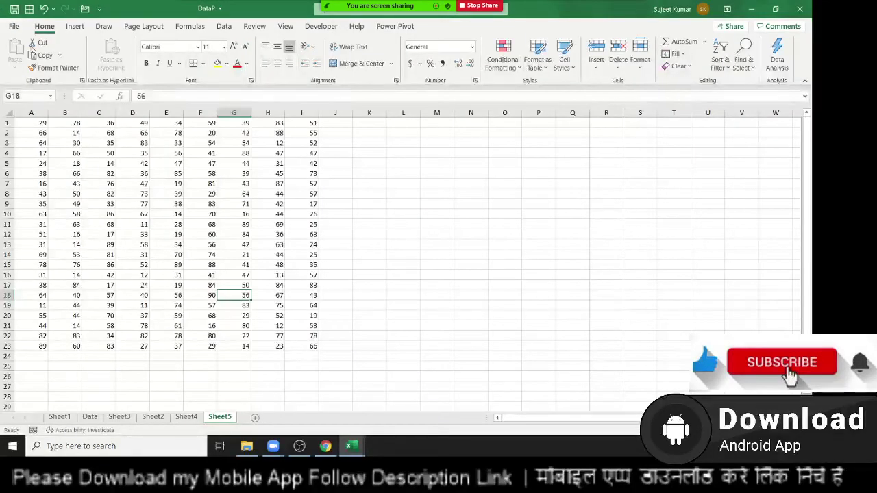
From A1, jump to each edge and corner of the A1:I23 block using Ctrl+arrow keys.
{"action": "left_click", "coordinate": [42, 124]}
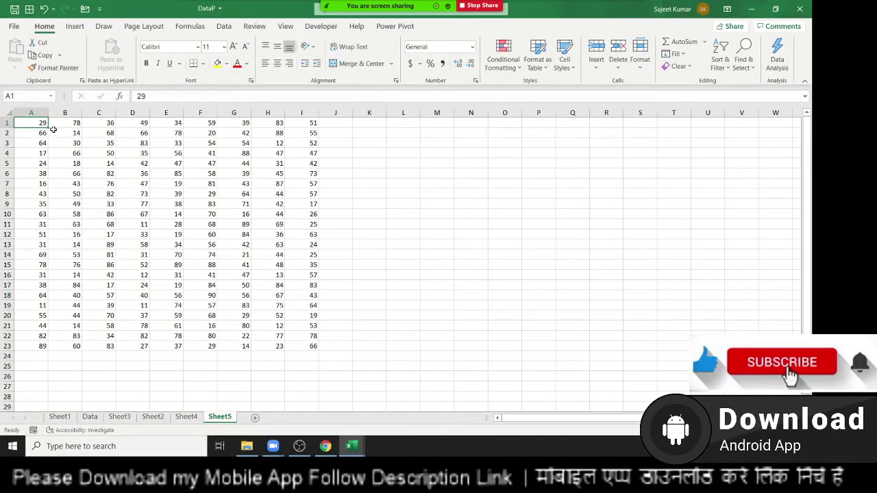
{"action": "key", "text": "ctrl+Down"}
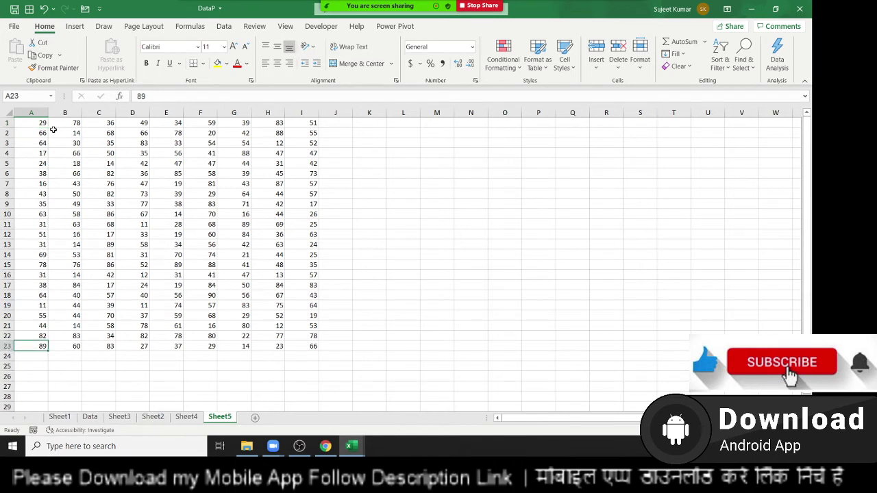
{"action": "key", "text": "ctrl+Right"}
{"action": "key", "text": "ctrl+Up"}
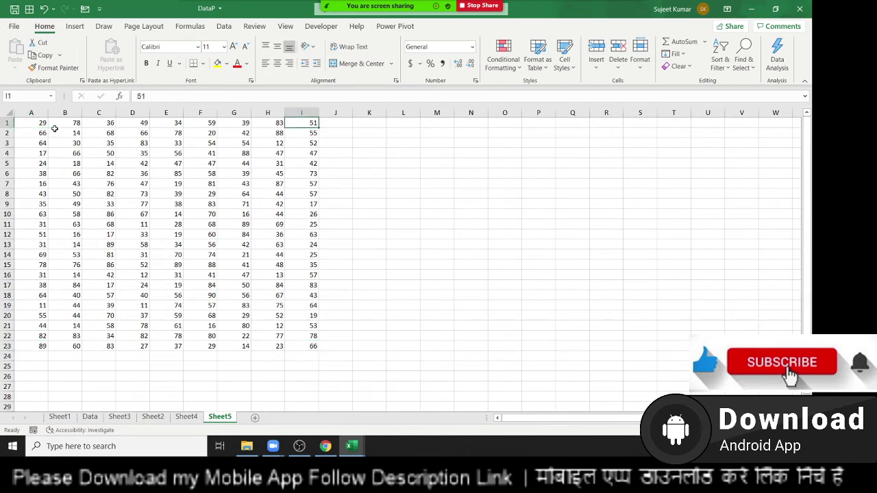
{"action": "key", "text": "ctrl+Left"}
{"action": "key", "text": "ctrl+Down"}
{"action": "key", "text": "ctrl+Right"}
{"action": "key", "text": "ctrl+Up"}
{"action": "key", "text": "ctrl+Left"}
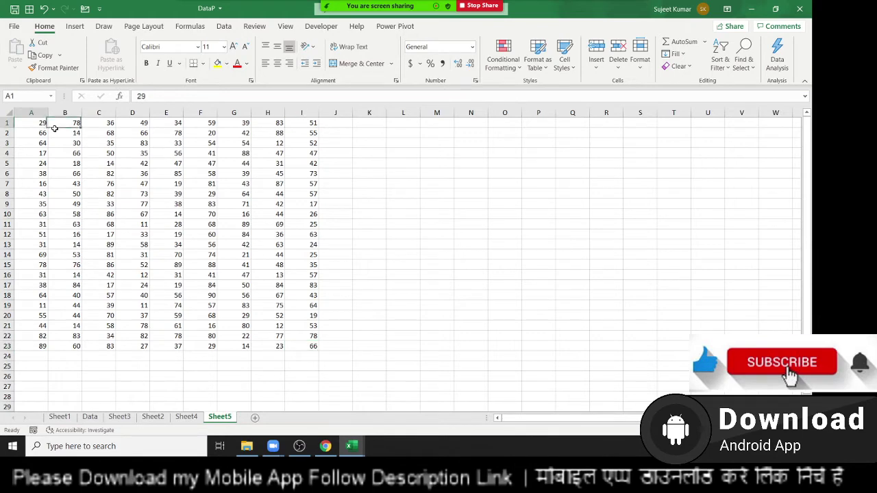
{"action": "key", "text": "ctrl+Right"}
{"action": "key", "text": "ctrl+Down"}
{"action": "key", "text": "ctrl+Left"}
{"action": "key", "text": "ctrl+Up"}
{"action": "key", "text": "alt+F11"}
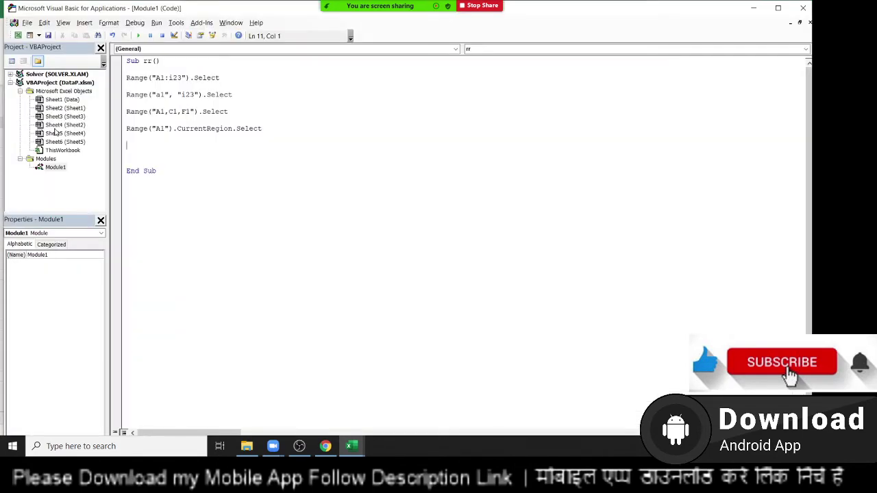
Add a Range("A1").End(xlDown).Select line, picking xlDown from the direction suggestions.
{"action": "type", "text": "range"}
{"action": "type", "text": "(\"A1"}
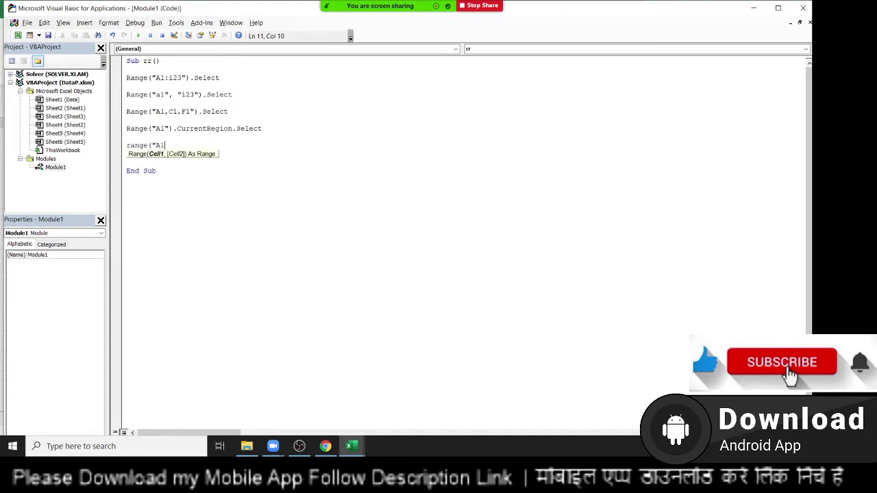
{"action": "type", "text": "\").en"}
{"action": "key", "text": "Tab"}
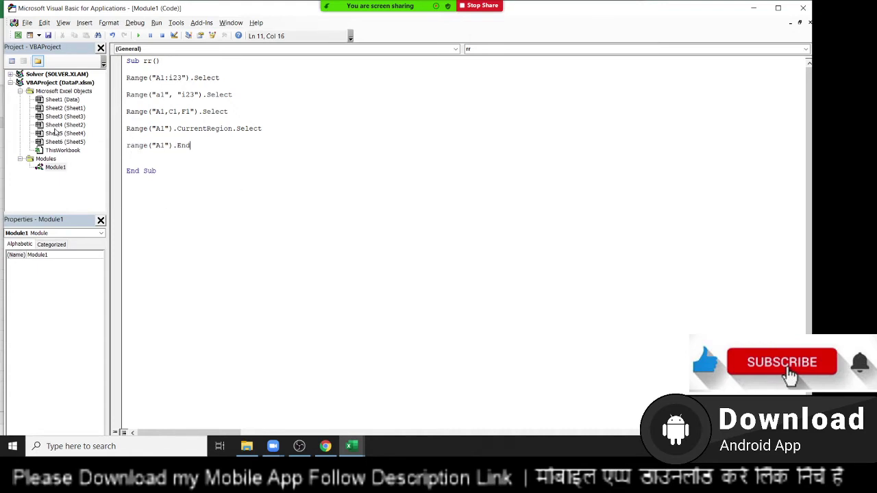
{"action": "type", "text": "("}
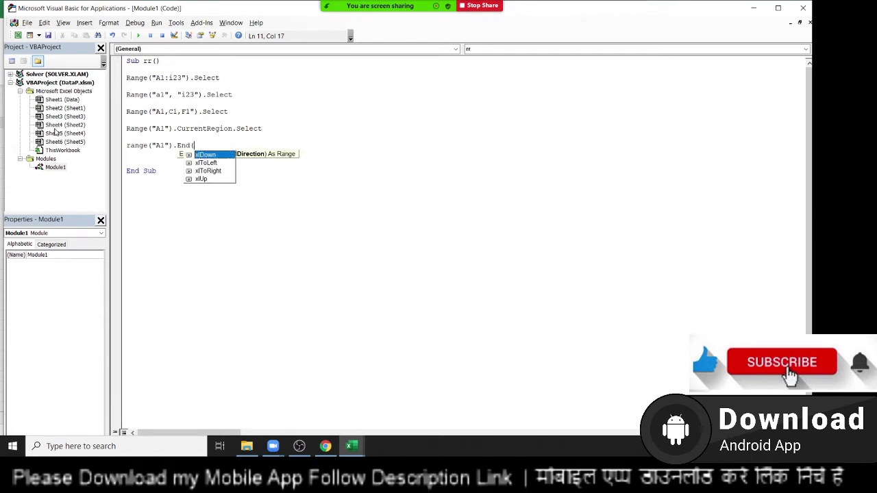
{"action": "key", "text": "Down"}
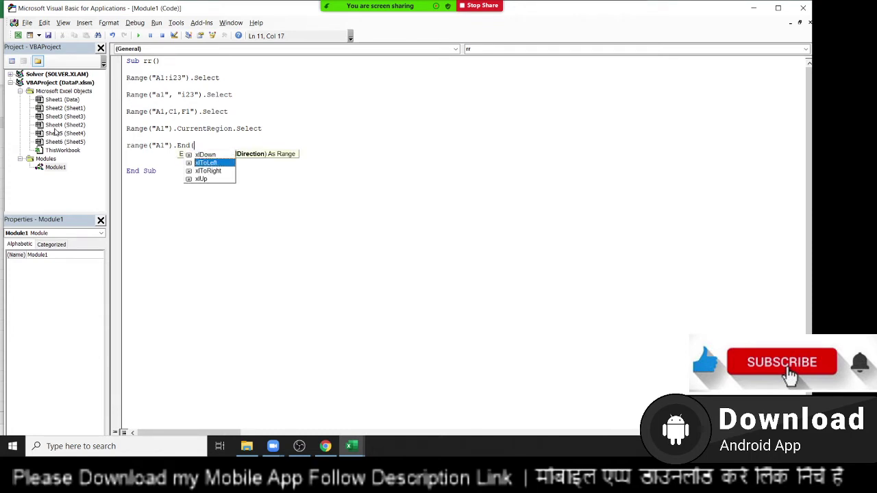
{"action": "key", "text": "Down"}
{"action": "key", "text": "Up"}
{"action": "key", "text": "Down"}
{"action": "key", "text": "Down"}
{"action": "key", "text": "Up"}
{"action": "key", "text": "Up"}
{"action": "key", "text": "Up"}
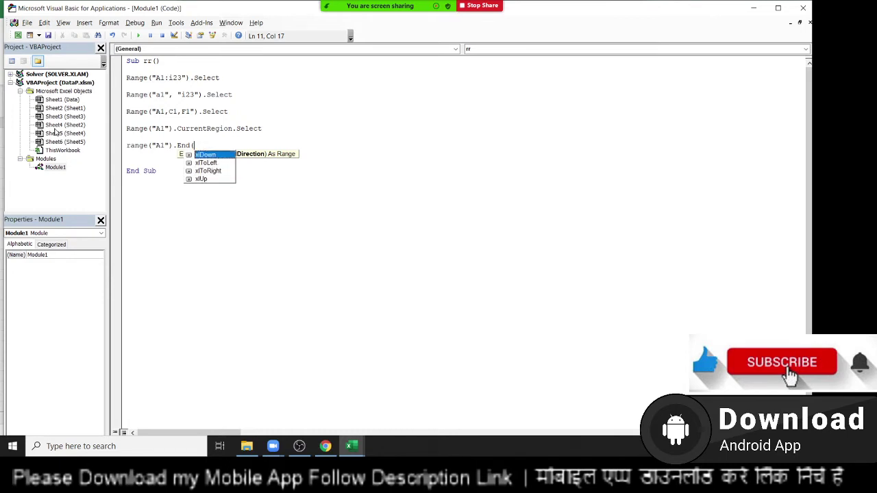
{"action": "key", "text": "Tab"}
{"action": "type", "text": ")"}
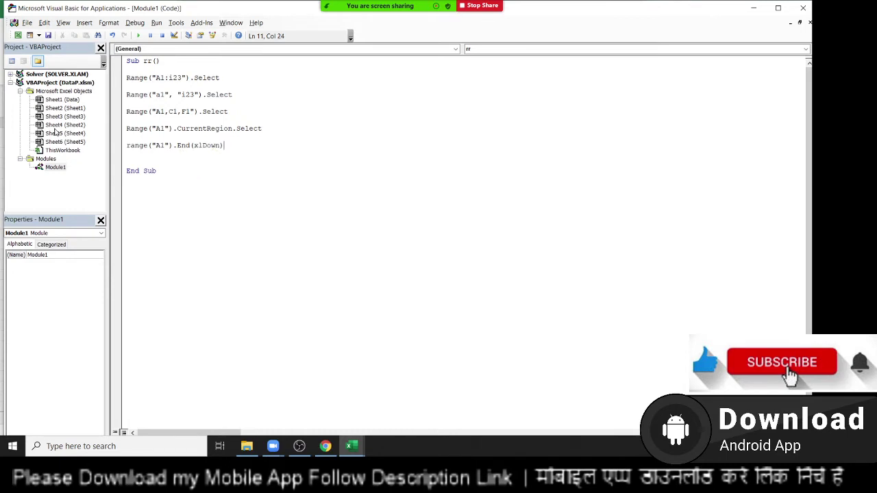
{"action": "type", "text": ".Se"}
{"action": "key", "text": "Return"}
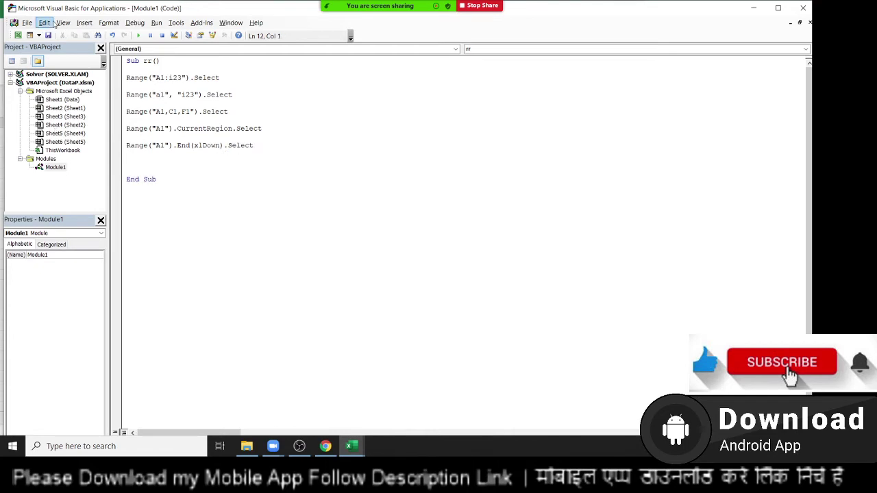
{"action": "key", "text": "alt+F11"}
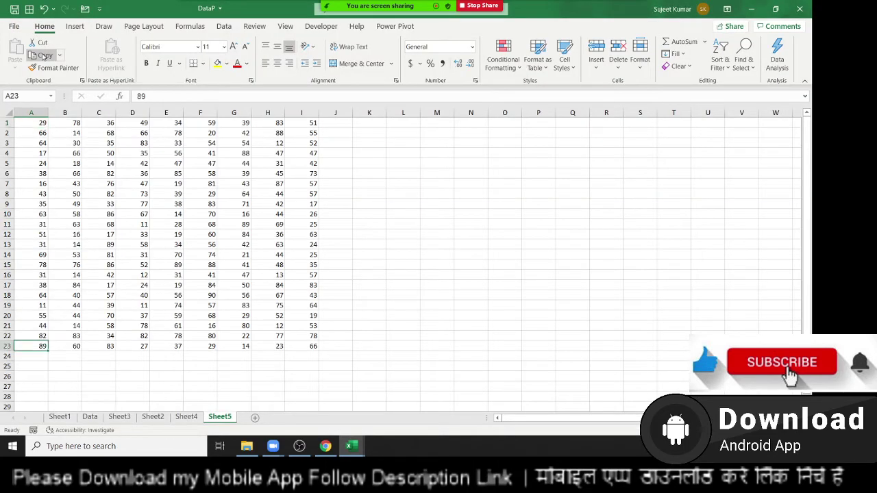
Delete the value 31 from cell A11, leaving a gap in column A.
{"action": "key", "text": "ctrl+Home"}
{"action": "key", "text": "Down"}
{"action": "key", "text": "Down"}
{"action": "key", "text": "Down"}
{"action": "key", "text": "Down"}
{"action": "key", "text": "Down"}
{"action": "key", "text": "Down"}
{"action": "key", "text": "Down"}
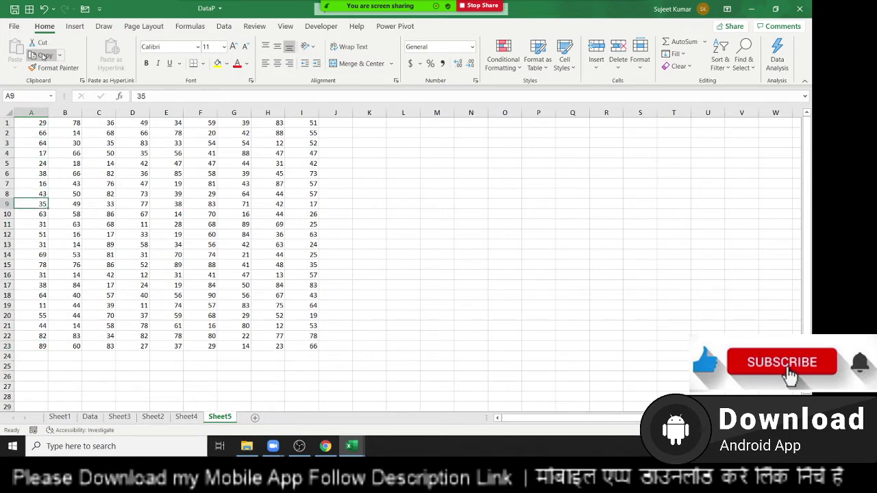
{"action": "key", "text": "Down"}
{"action": "key", "text": "Down"}
{"action": "key", "text": "Delete"}
{"action": "key", "text": "Up"}
{"action": "key", "text": "ctrl+Home"}
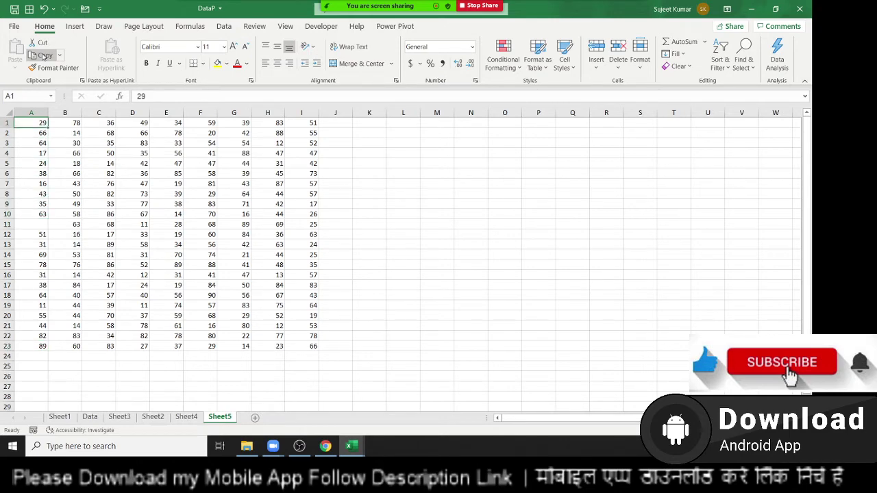
Compare the End(xlDown) line with the sheet, where Ctrl+Down from A1 now stops at A10.
{"action": "key", "text": "alt+F11"}
{"action": "key", "text": "Up"}
{"action": "key", "text": "shift+Down"}
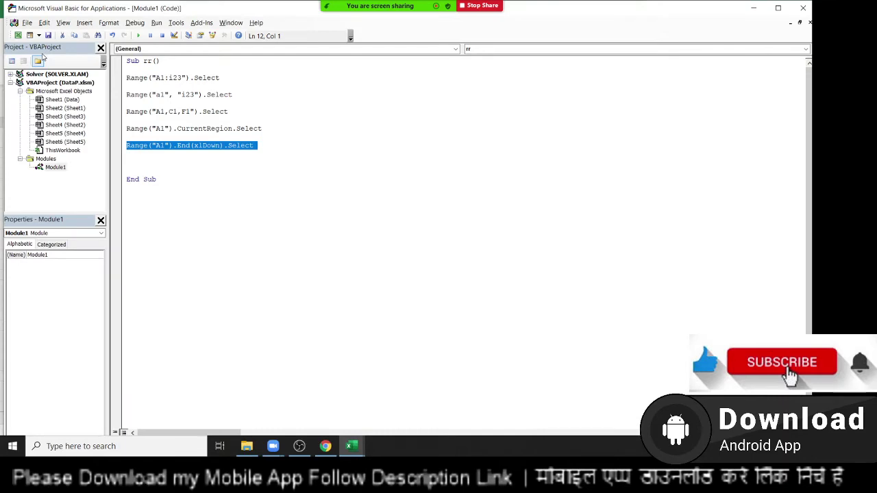
{"action": "key", "text": "alt+F11"}
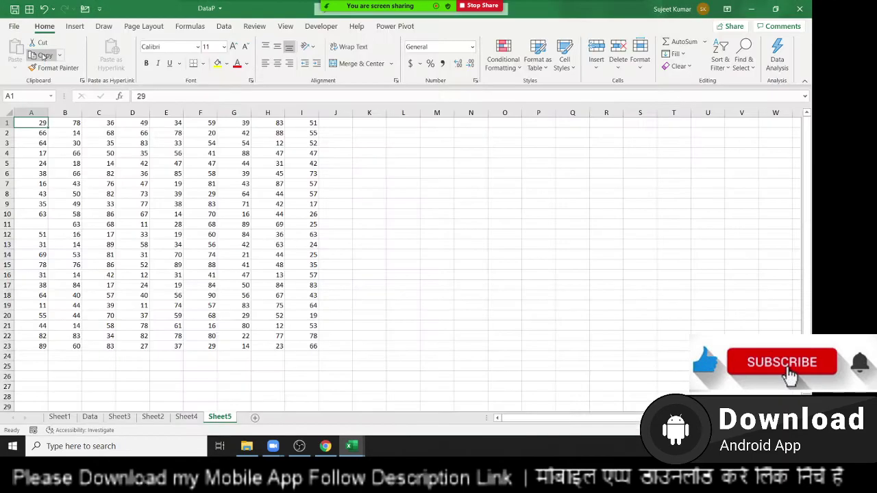
{"action": "key", "text": "ctrl+Down"}
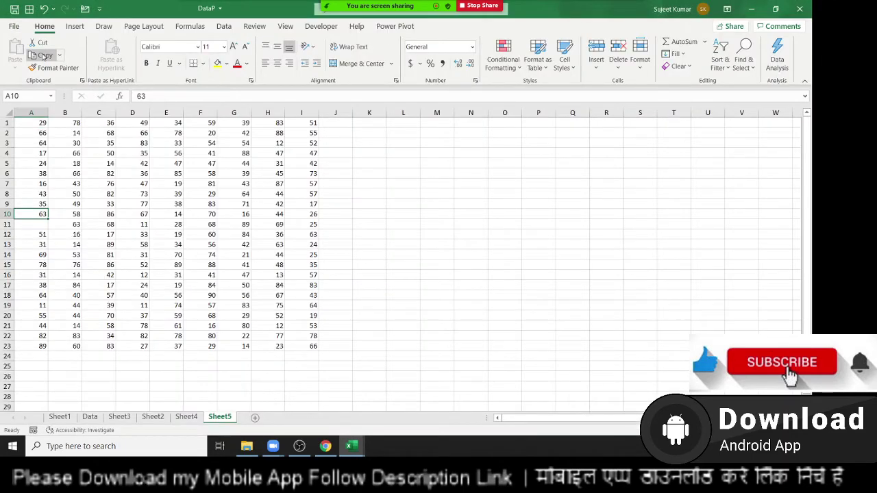
{"action": "key", "text": "Down"}
{"action": "key", "text": "Up"}
{"action": "key", "text": "alt+F11"}
Add the line Range("A65000").End(xlUp).Select to the rr macro.
{"action": "key", "text": "Down"}
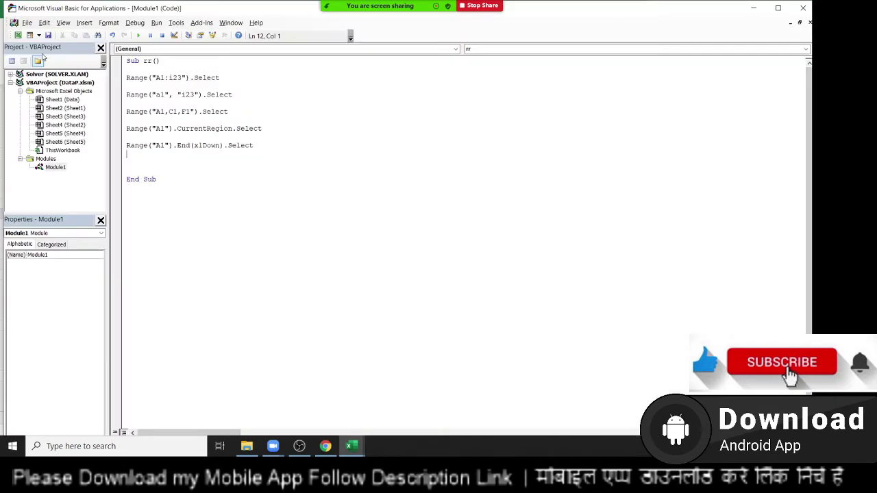
{"action": "key", "text": "Return"}
{"action": "type", "text": "ra"}
{"action": "type", "text": "nge(\""}
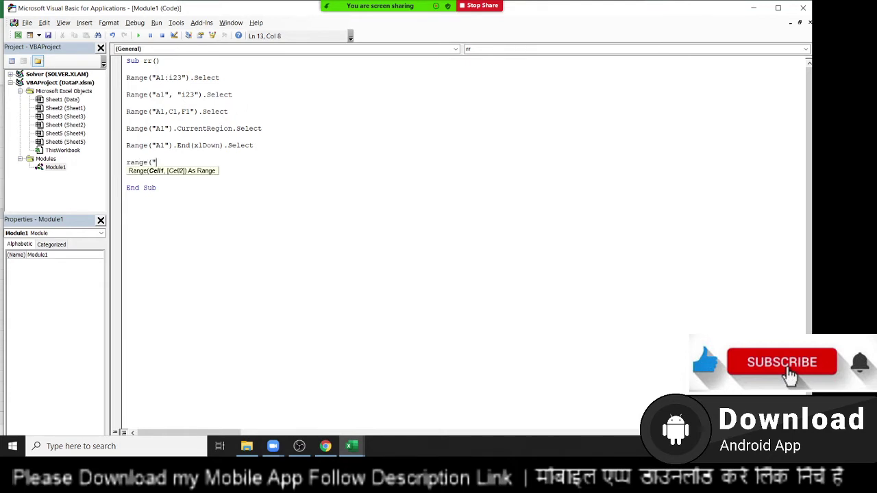
{"action": "type", "text": "A6500"}
{"action": "type", "text": "0\")."}
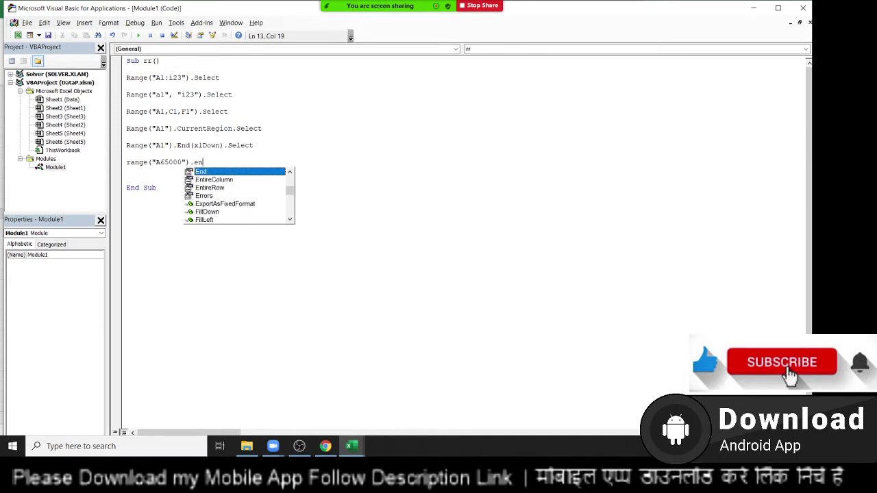
{"action": "type", "text": "End(xlU"}
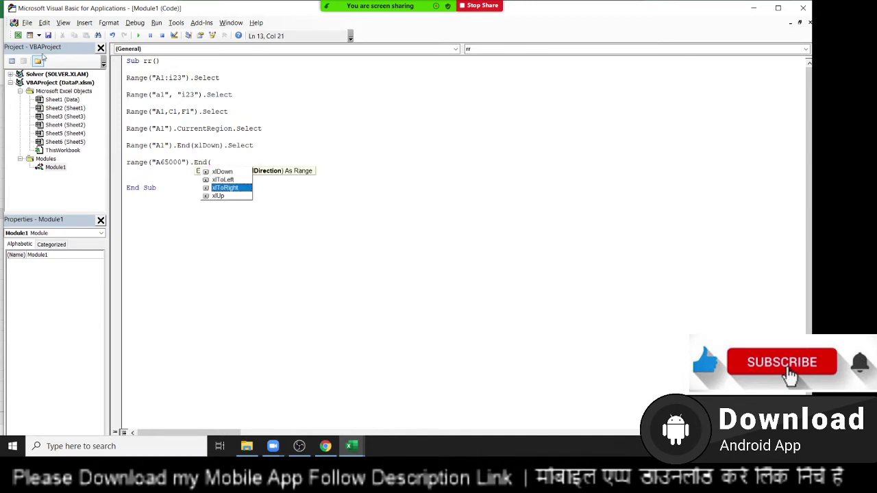
{"action": "key", "text": "Tab"}
{"action": "type", "text": ")."}
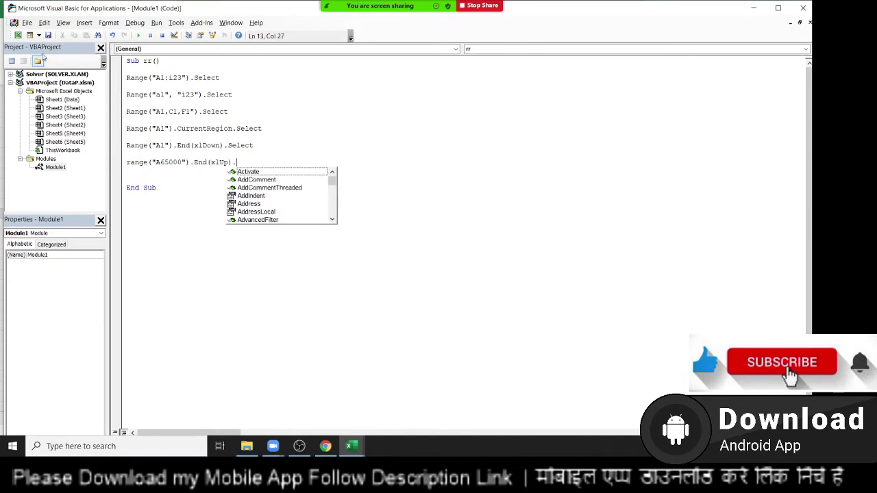
{"action": "type", "text": "se"}
{"action": "key", "text": "Return"}
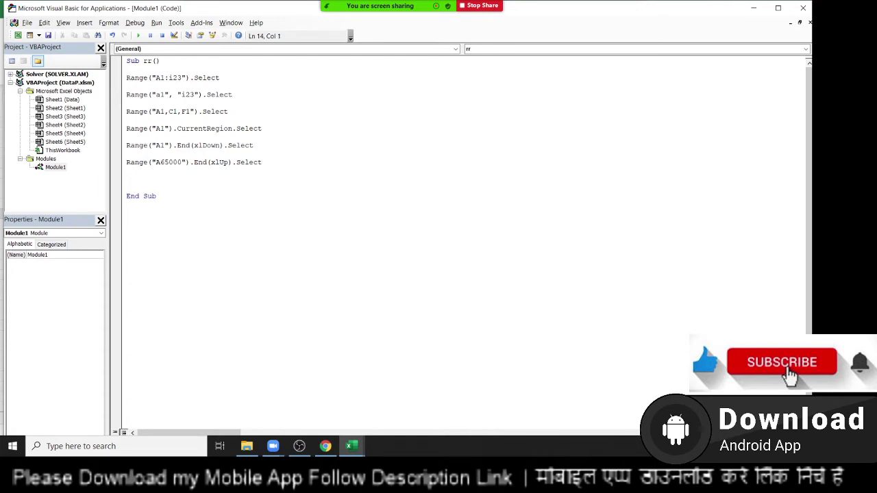
{"action": "key", "text": "alt+F11"}
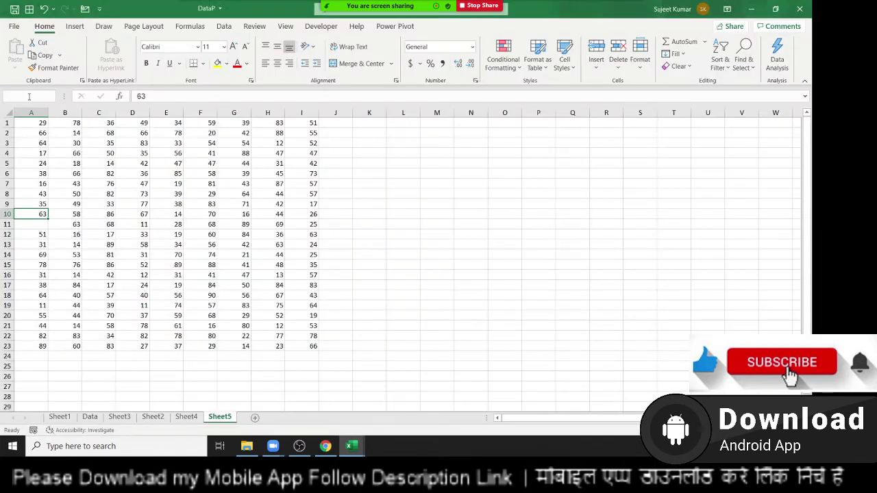
Go to cell A65000 and jump up with Ctrl+Up to A23, column A's last filled cell.
{"action": "left_click", "coordinate": [28, 96]}
{"action": "type", "text": "a"}
{"action": "type", "text": "amount"}
{"action": "key", "text": "Escape"}
{"action": "scroll", "coordinate": [267, 297], "scroll_direction": "up", "scroll_amount": 8}
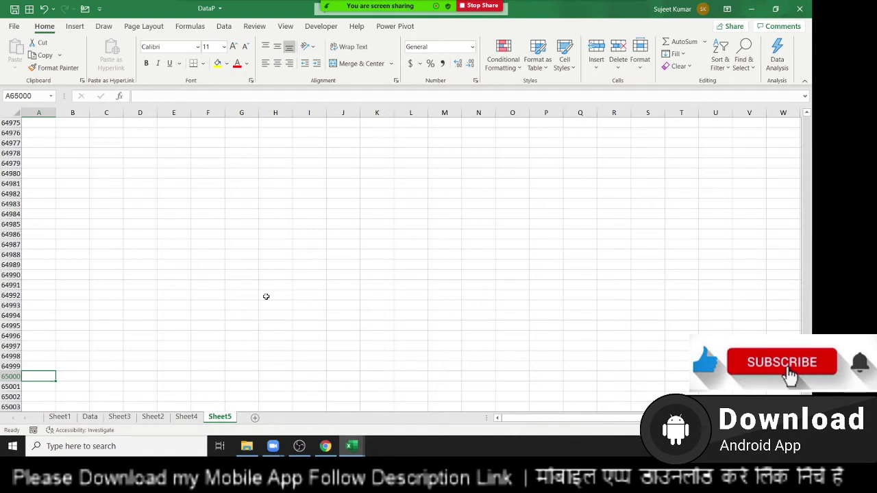
{"action": "key", "text": "ctrl+Up"}
{"action": "scroll", "coordinate": [247, 268], "scroll_direction": "up", "scroll_amount": 1}
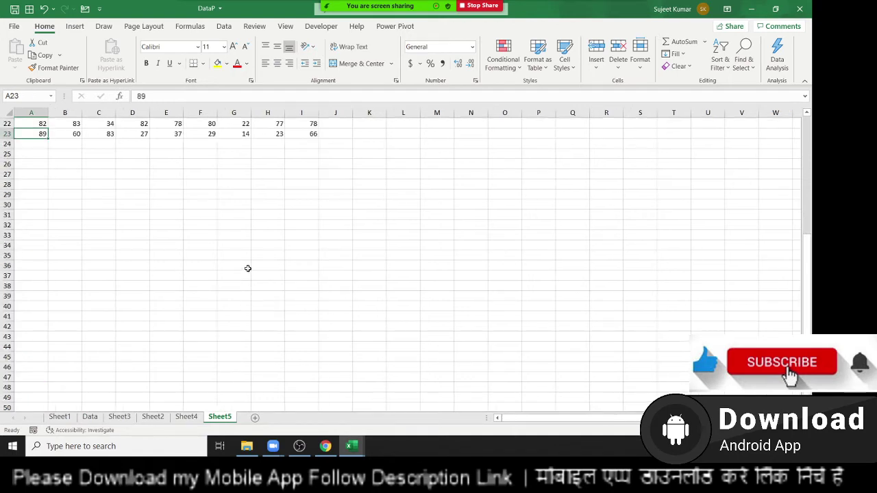
{"action": "scroll", "coordinate": [248, 269], "scroll_direction": "up", "scroll_amount": 5}
{"action": "scroll", "coordinate": [63, 307], "scroll_direction": "up", "scroll_amount": 2}
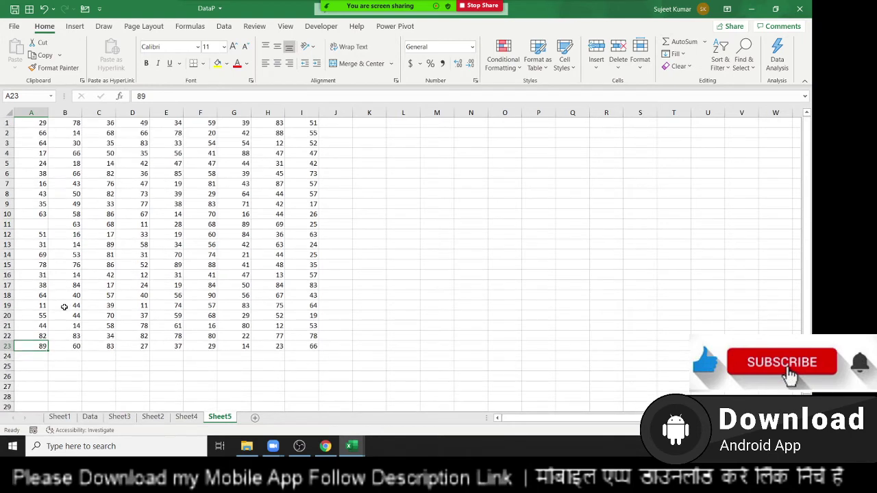
{"action": "key", "text": "alt+F11"}
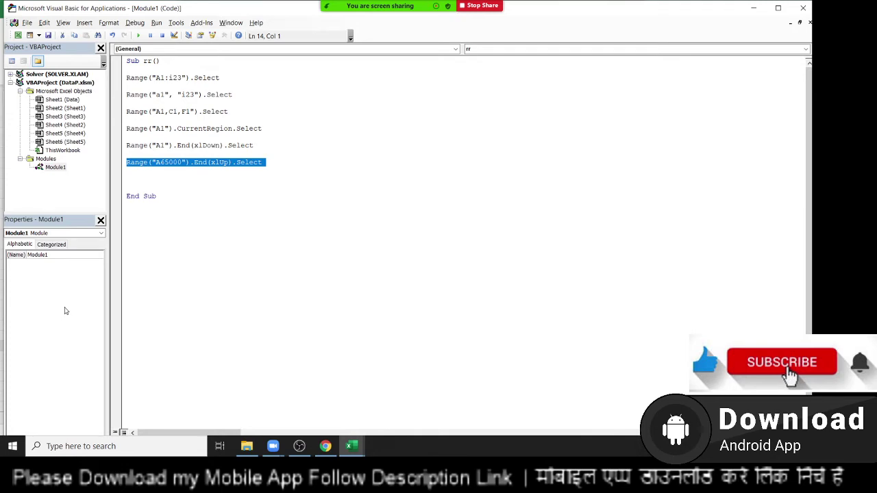
Duplicate the Range("A65000").End(xlUp).Select line and check the first empty cell below the data.
{"action": "key", "text": "ctrl+c"}
{"action": "key", "text": "Right"}
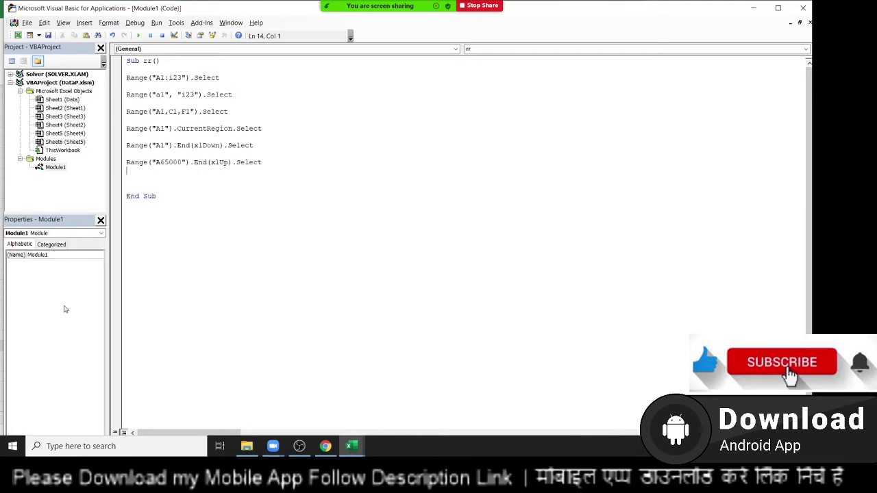
{"action": "key", "text": "ctrl+v"}
{"action": "key", "text": "alt+F11"}
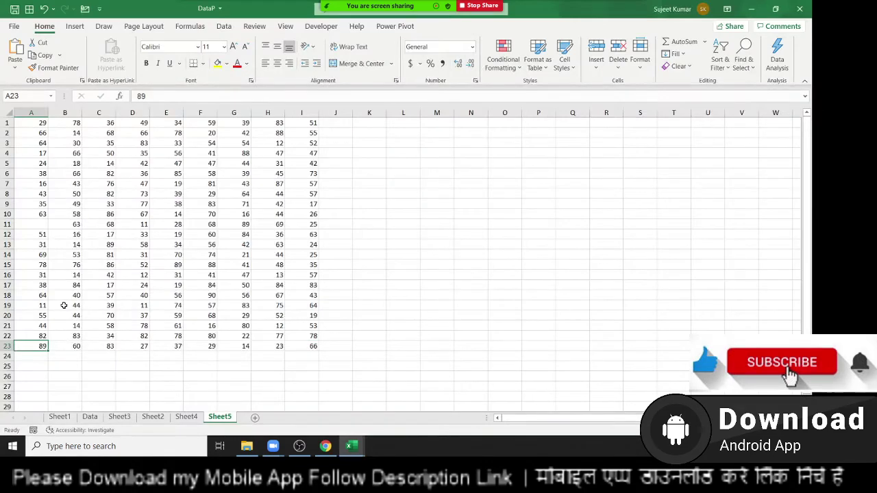
{"action": "key", "text": "Down"}
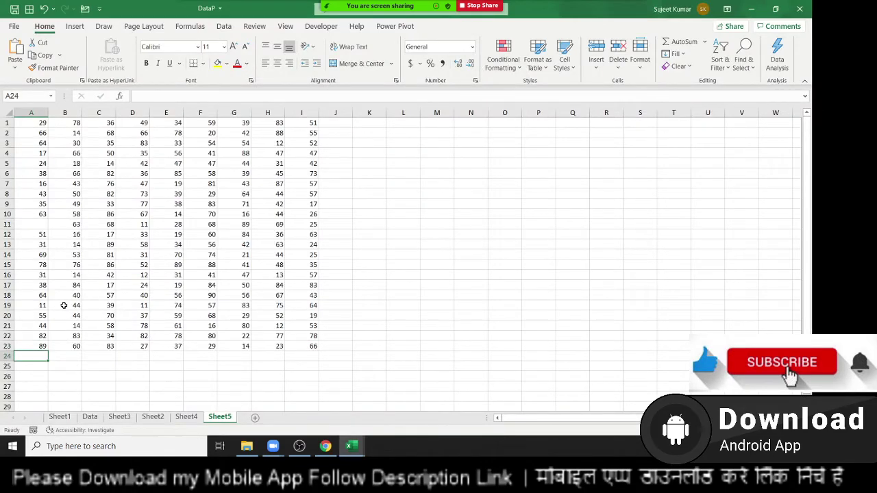
{"action": "key", "text": "alt+F11"}
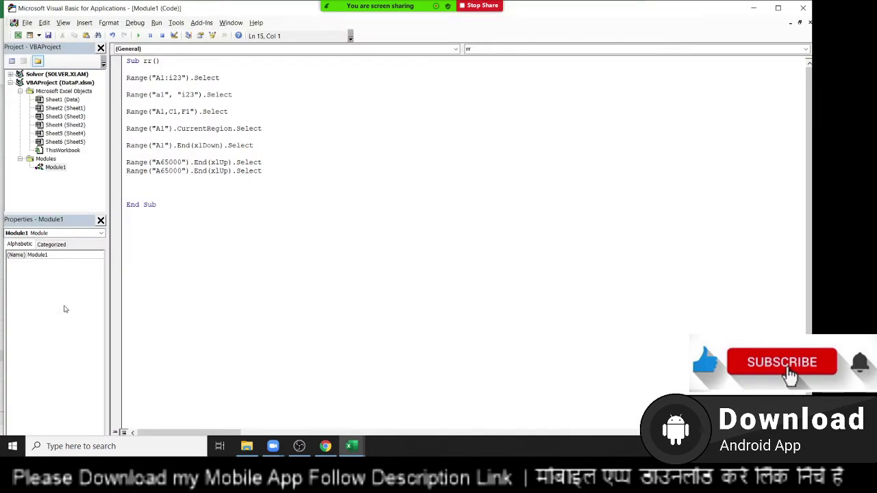
Change the copy to Range("A65000").End(xlUp).Offset(1, 0).Select.
{"action": "double_click", "coordinate": [248, 171]}
{"action": "key", "text": "BackSpace"}
{"action": "key", "text": "BackSpace"}
{"action": "type", "text": ".of"}
{"action": "key", "text": "Tab"}
{"action": "type", "text": "("}
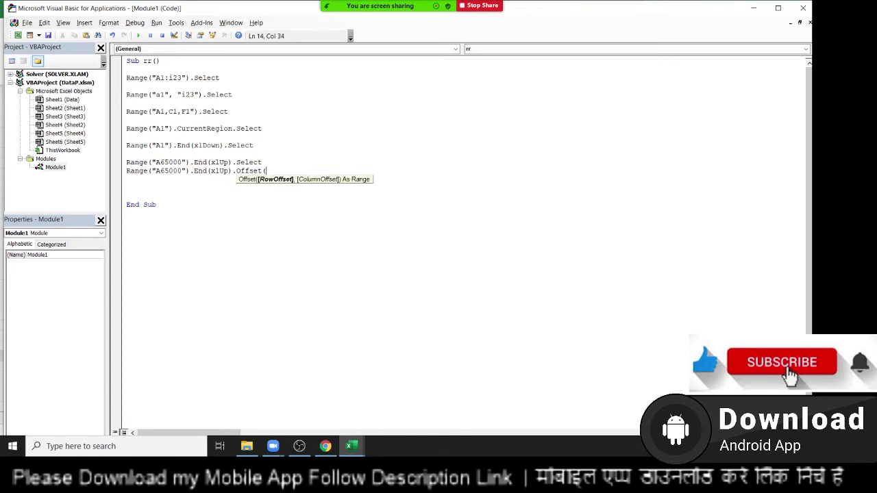
{"action": "type", "text": "1,0)"}
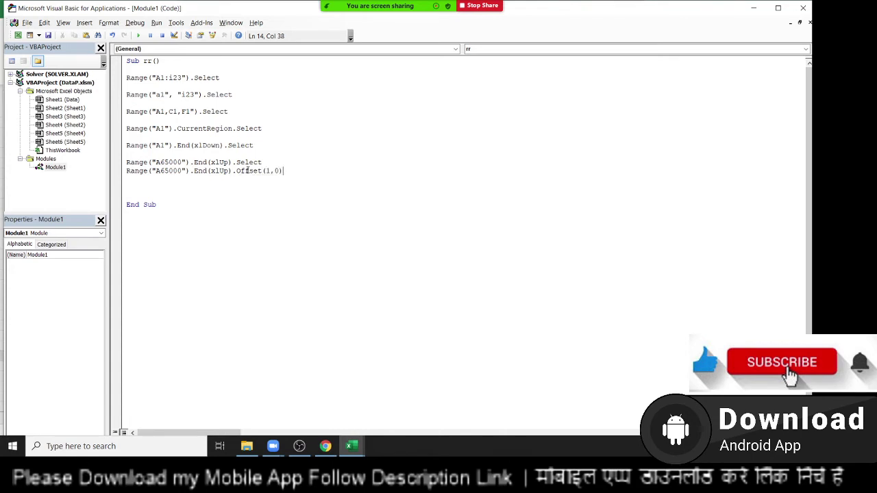
{"action": "type", "text": ".se"}
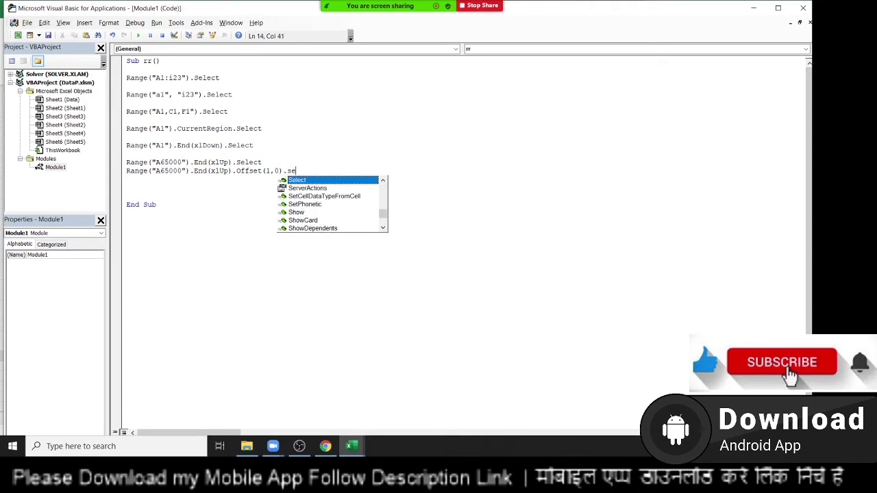
{"action": "key", "text": "Tab"}
{"action": "key", "text": "alt+F11"}
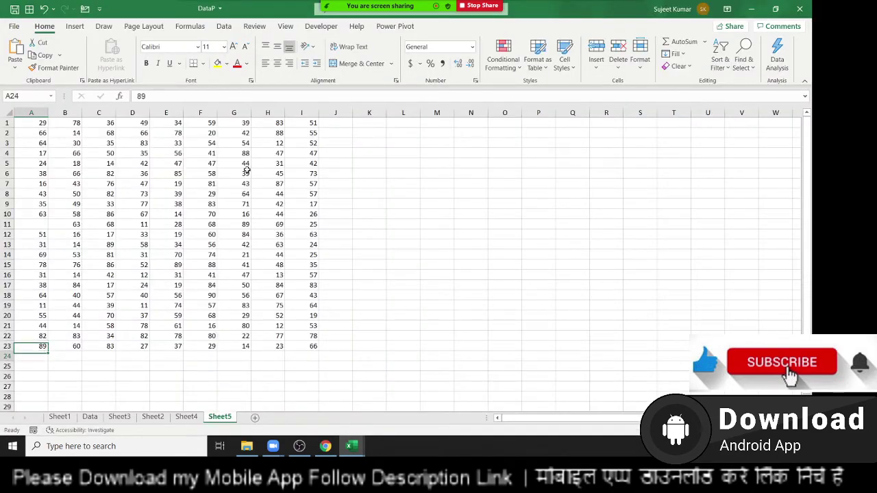
{"action": "key", "text": "alt+F11"}
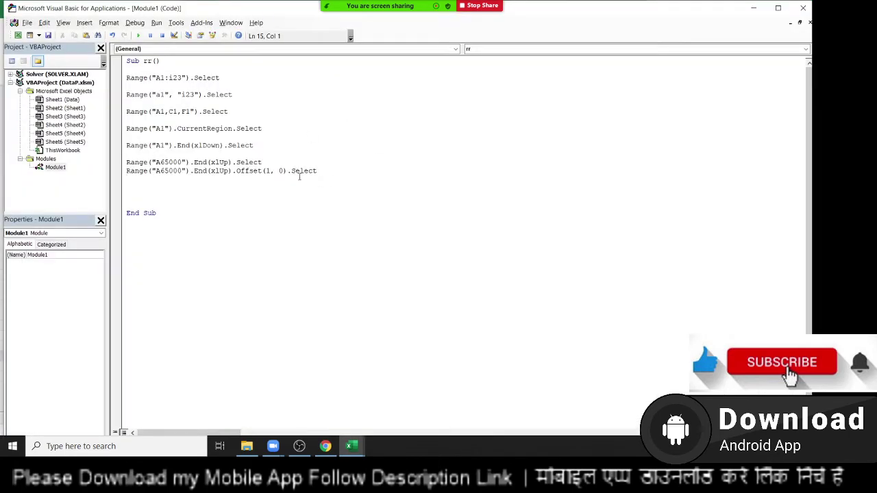
Run the rr macro with F5 and check the resulting selection below A23.
{"action": "left_click", "coordinate": [271, 171]}
{"action": "key", "text": "F5"}
{"action": "key", "text": "alt+F11"}
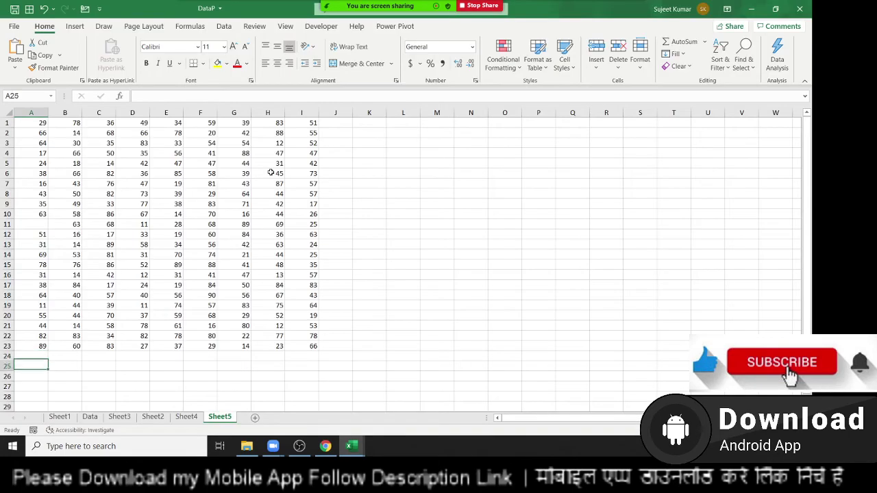
{"action": "key", "text": "Up"}
{"action": "key", "text": "Up"}
{"action": "key", "text": "Up"}
{"action": "key", "text": "Up"}
{"action": "key", "text": "Up"}
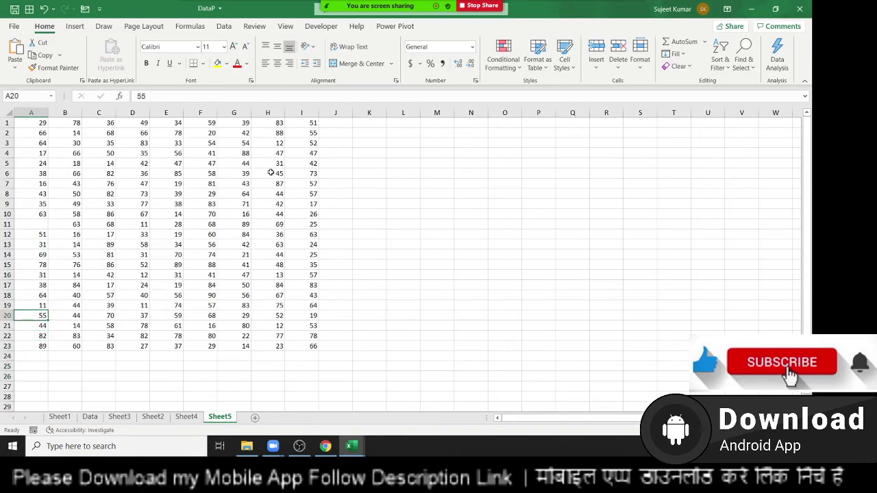
{"action": "key", "text": "Down"}
{"action": "key", "text": "Down"}
{"action": "key", "text": "Down"}
{"action": "key", "text": "alt+F11"}
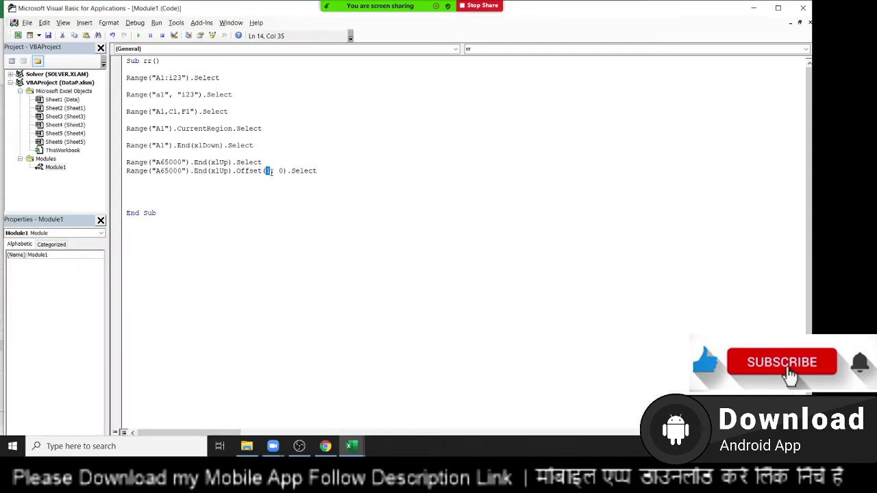
Relate the Offset's 0 column argument to stepping along row 23 from A23.
{"action": "key", "text": "Right"}
{"action": "key", "text": "Right"}
{"action": "key", "text": "shift+Right"}
{"action": "key", "text": "alt+F11"}
{"action": "key", "text": "Right"}
{"action": "key", "text": "Right"}
{"action": "key", "text": "Right"}
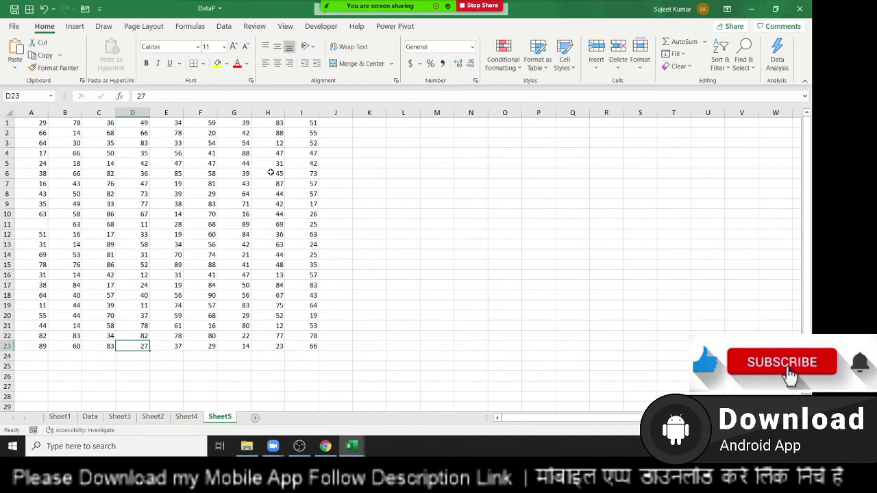
{"action": "key", "text": "Left"}
{"action": "key", "text": "Left"}
{"action": "key", "text": "Left"}
{"action": "key", "text": "alt+F11"}
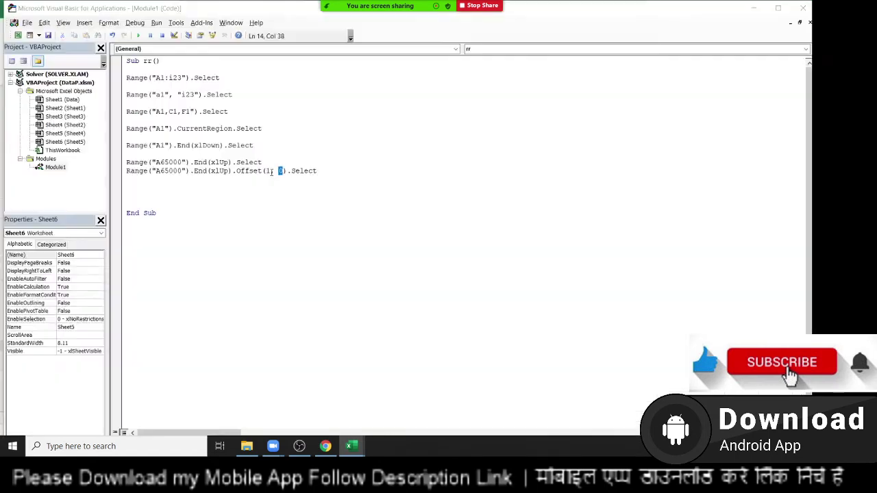
{"action": "key", "text": "Down"}
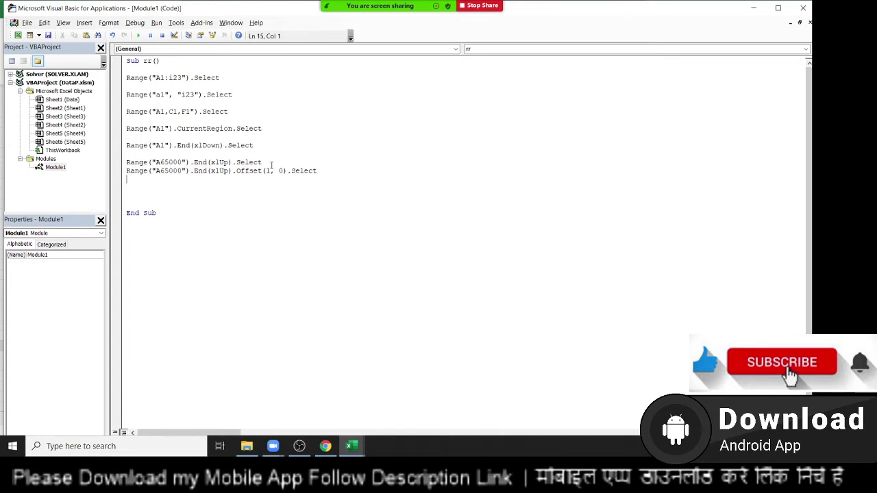
Inspect column A on the worksheet, jumping to A23 and stepping upward toward the gap.
{"action": "key", "text": "alt+F11"}
{"action": "key", "text": "ctrl+Down"}
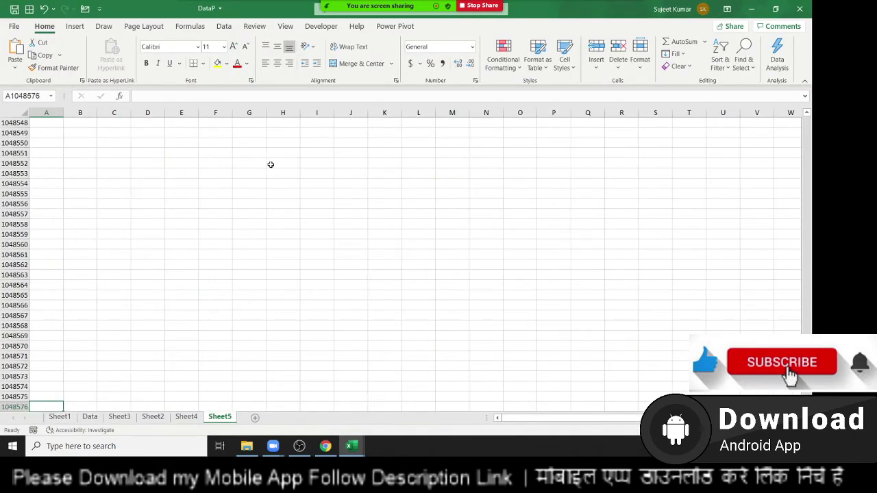
{"action": "key", "text": "ctrl+Up"}
{"action": "key", "text": "Up"}
{"action": "key", "text": "Up"}
{"action": "key", "text": "Up"}
{"action": "key", "text": "Up"}
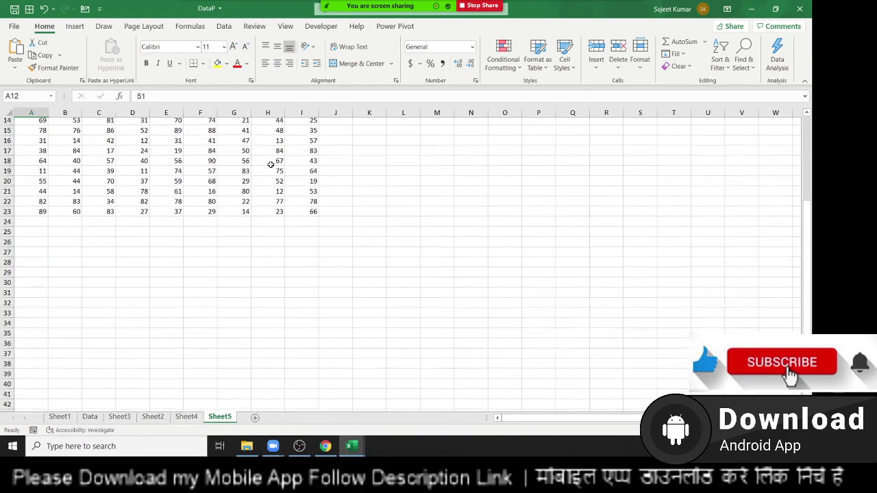
{"action": "key", "text": "Up"}
{"action": "key", "text": "Up"}
{"action": "key", "text": "Up"}
{"action": "key", "text": "Up"}
{"action": "key", "text": "Up"}
{"action": "key", "text": "Up"}
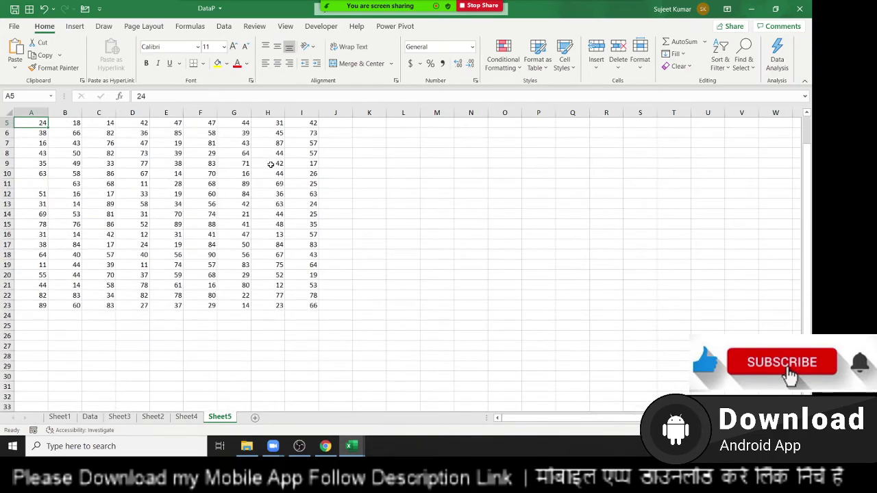
{"action": "key", "text": "Up"}
{"action": "key", "text": "Up"}
{"action": "key", "text": "Up"}
{"action": "key", "text": "Up"}
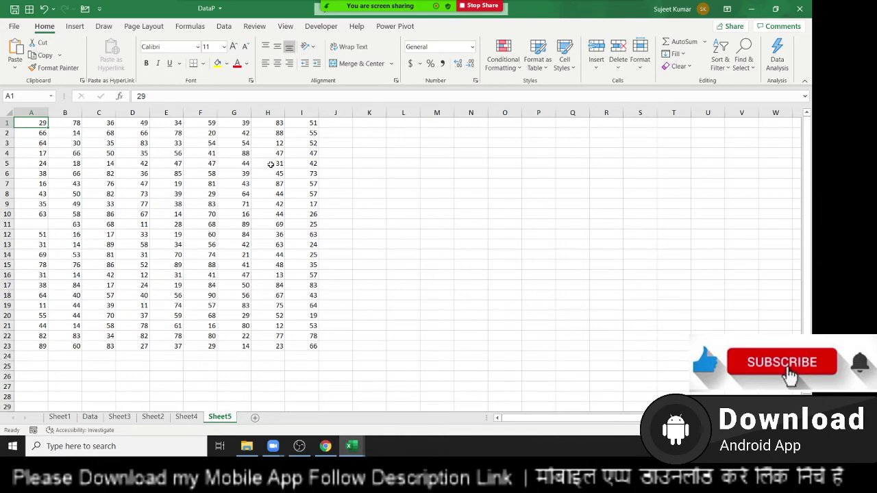
{"action": "key", "text": "alt+F11"}
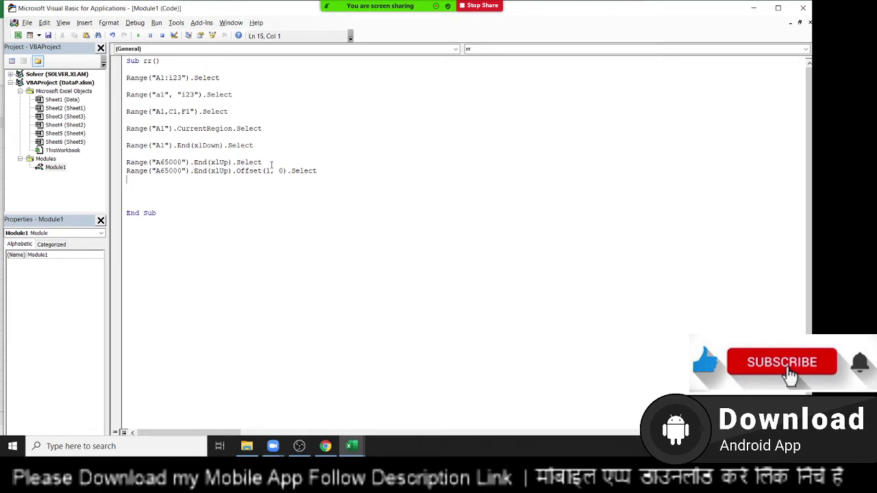
Select from A1 across row 1 and down, showing the selection stops at the A11 gap.
{"action": "key", "text": "Up"}
{"action": "key", "text": "End"}
{"action": "key", "text": "Left"}
{"action": "key", "text": "Left"}
{"action": "key", "text": "Left"}
{"action": "key", "text": "Down"}
{"action": "key", "text": "Down"}
{"action": "key", "text": "Down"}
{"action": "key", "text": "alt+F11"}
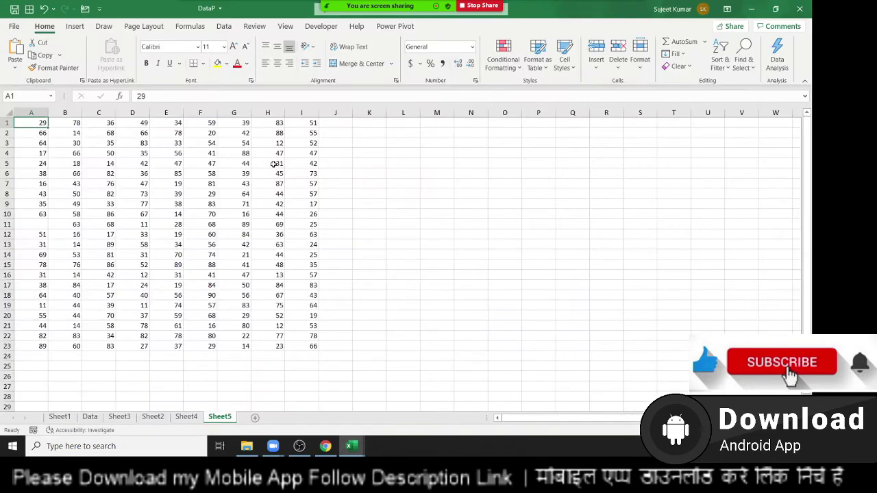
{"action": "key", "text": "ctrl+Right"}
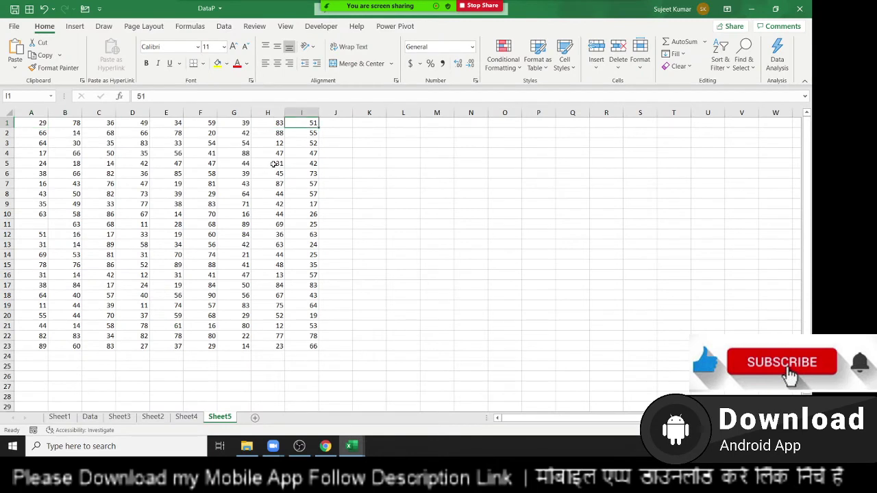
{"action": "key", "text": "ctrl+Left"}
{"action": "key", "text": "ctrl+shift+Right"}
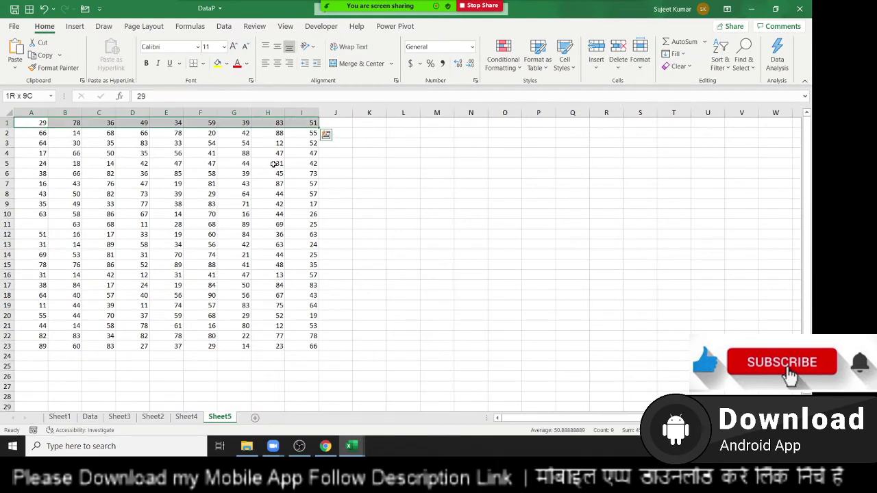
{"action": "key", "text": "ctrl+shift+Down"}
{"action": "key", "text": "ctrl+shift+Down"}
{"action": "key", "text": "ctrl+Home"}
Enter 65 in cell A11, then confirm Ctrl+Shift+Right and Down now select A1:I23.
{"action": "key", "text": "ctrl+Down"}
{"action": "key", "text": "Down"}
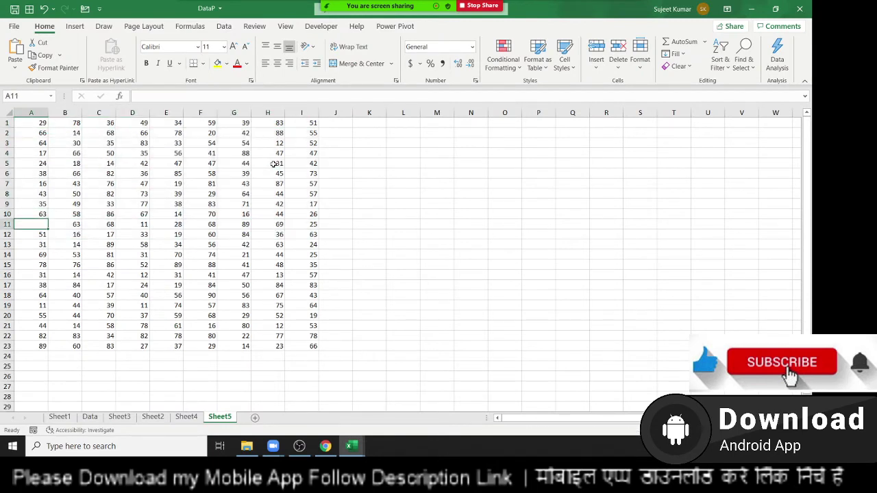
{"action": "type", "text": "65"}
{"action": "key", "text": "Return"}
{"action": "key", "text": "ctrl+Home"}
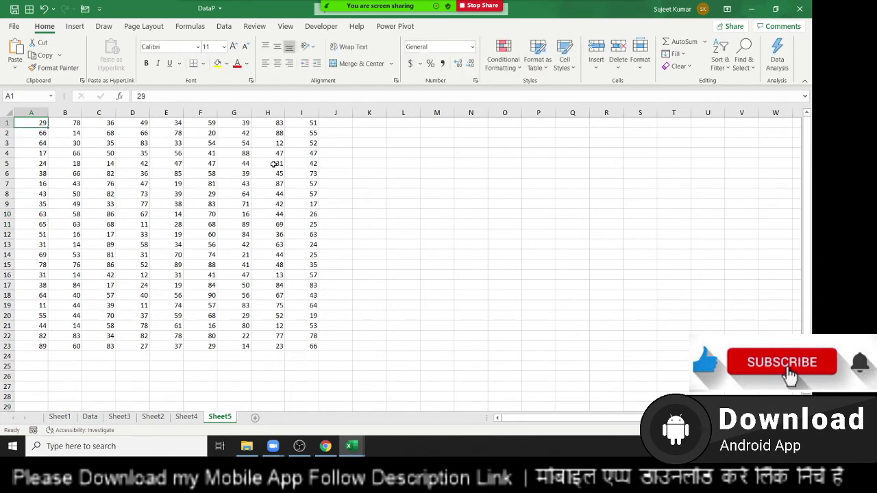
{"action": "key", "text": "ctrl+shift+Right"}
{"action": "key", "text": "ctrl+shift+Down"}
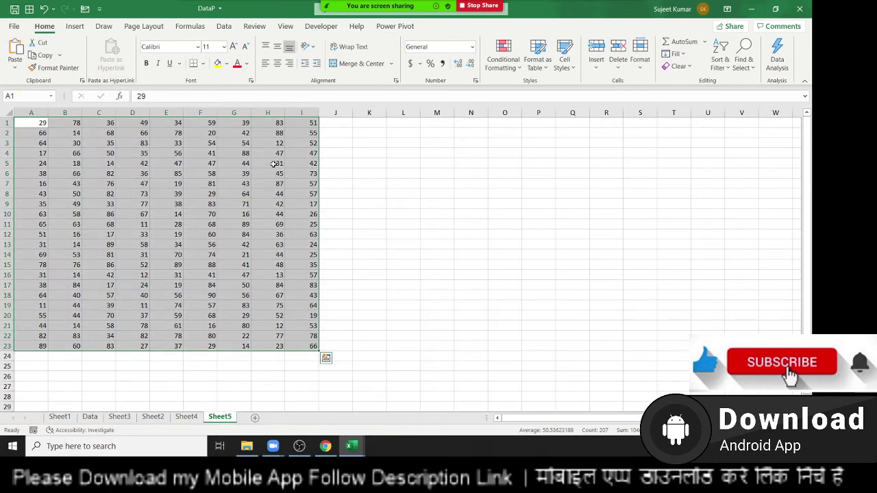
{"action": "key", "text": "ctrl+Home"}
{"action": "key", "text": "alt+F11"}
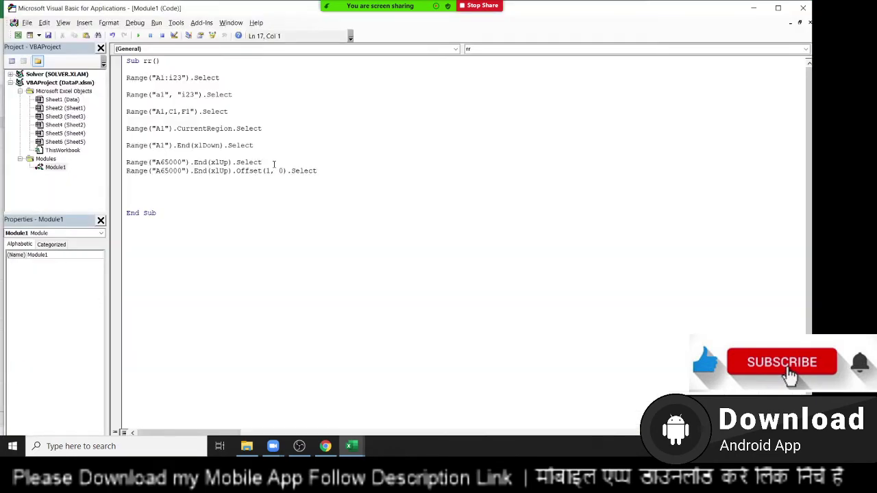
Copy the Range a1-to-i23 line onto the empty line below.
{"action": "left_click_drag", "start_coordinate": [261, 96], "coordinate": [123, 96]}
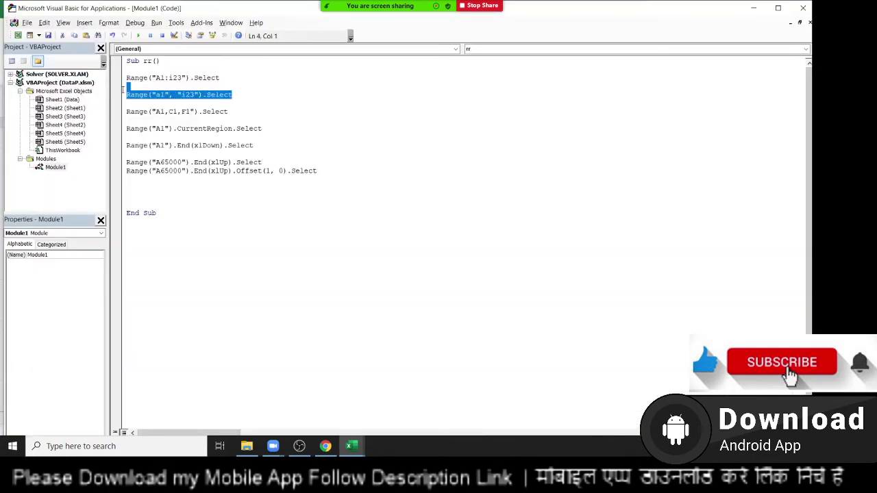
{"action": "key", "text": "ctrl+c"}
{"action": "left_click", "coordinate": [127, 188]}
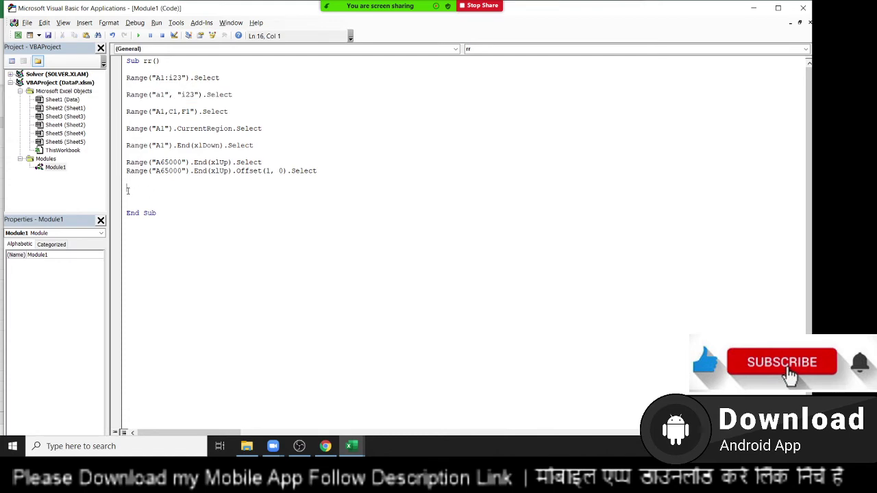
{"action": "key", "text": "ctrl+v"}
{"action": "left_click", "coordinate": [235, 231]}
Change the copied line's end cell from i23 to I1, the end of row 1.
{"action": "key", "text": "alt+F11"}
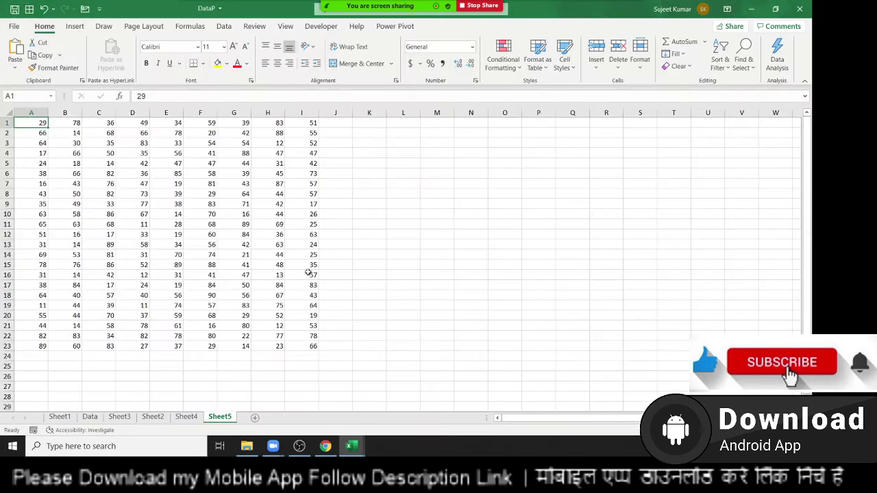
{"action": "left_click", "coordinate": [319, 343]}
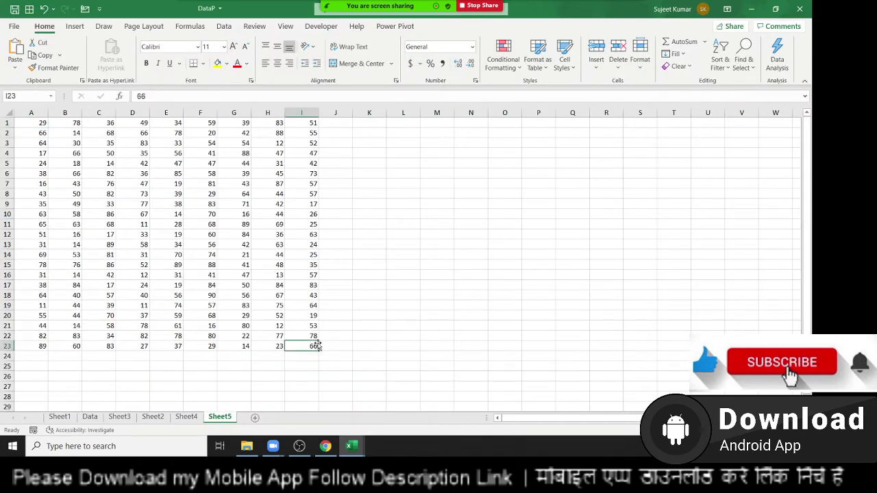
{"action": "left_click", "coordinate": [302, 127]}
{"action": "key", "text": "alt+F11"}
{"action": "left_click", "coordinate": [192, 188]}
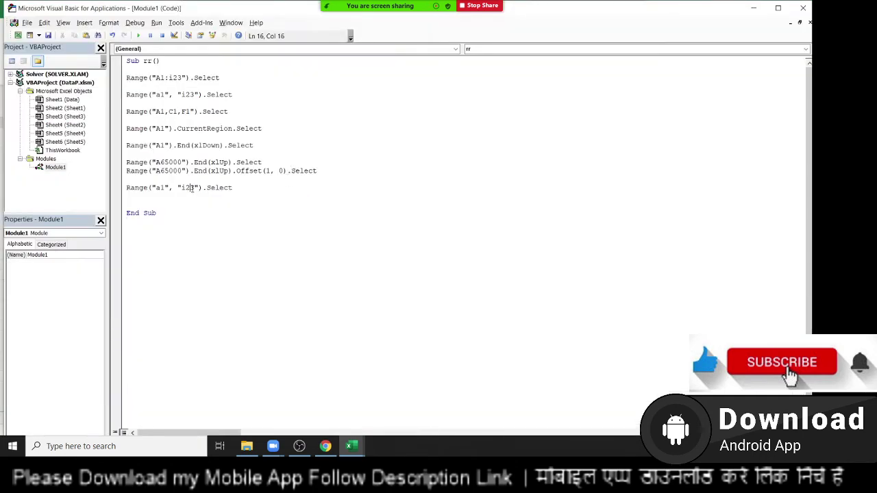
{"action": "double_click", "coordinate": [191, 189]}
{"action": "type", "text": "I"}
{"action": "type", "text": "1"}
Confirm Ctrl+Right from A1 reaches I1, then copy the Range("A65000").End(xlUp) expression.
{"action": "key", "text": "alt+F11"}
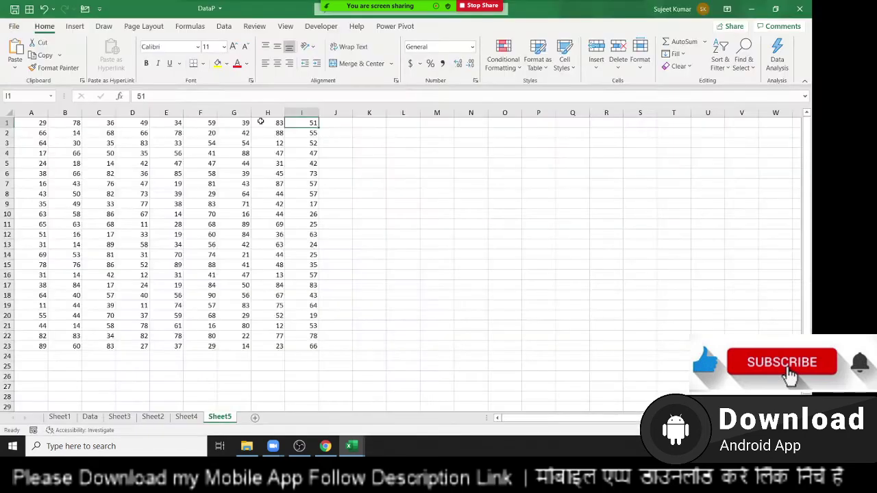
{"action": "left_click", "coordinate": [38, 125]}
{"action": "key", "text": "ctrl+Right"}
{"action": "key", "text": "alt+F11"}
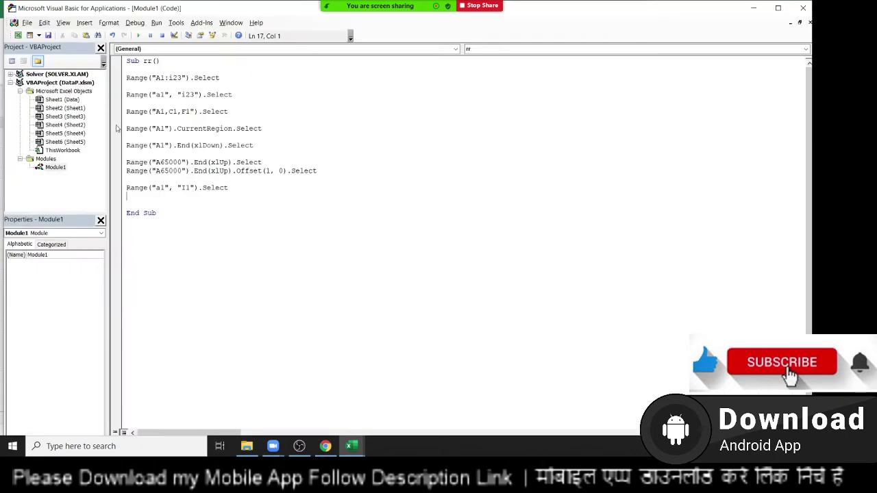
{"action": "mouse_move", "coordinate": [264, 162]}
{"action": "left_mouse_down"}
{"action": "mouse_move", "coordinate": [122, 165]}
{"action": "mouse_move", "coordinate": [234, 162]}
{"action": "left_mouse_up"}
{"action": "key", "text": "ctrl+a"}
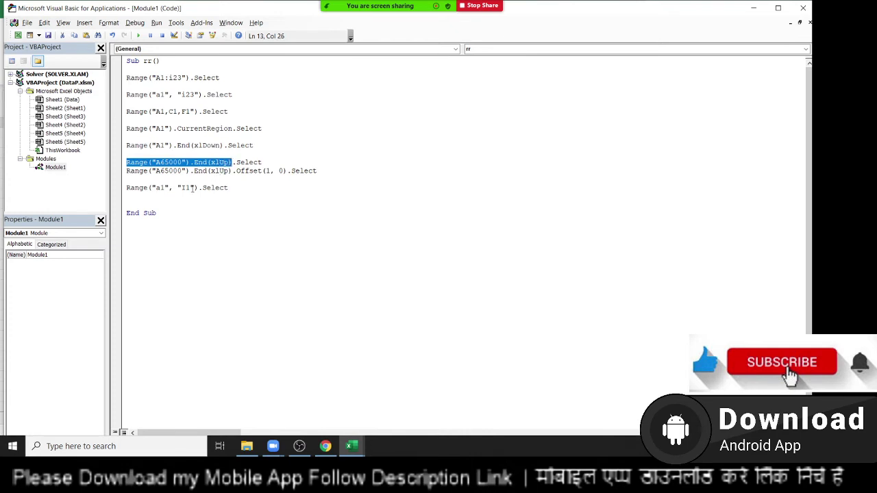
{"action": "left_click", "coordinate": [193, 187]}
Replace "I1" in the a1 line with Range("A65000").End(xlToLeft).
{"action": "left_click_drag", "start_coordinate": [196, 187], "coordinate": [177, 187]}
{"action": "key", "text": "ctrl+v"}
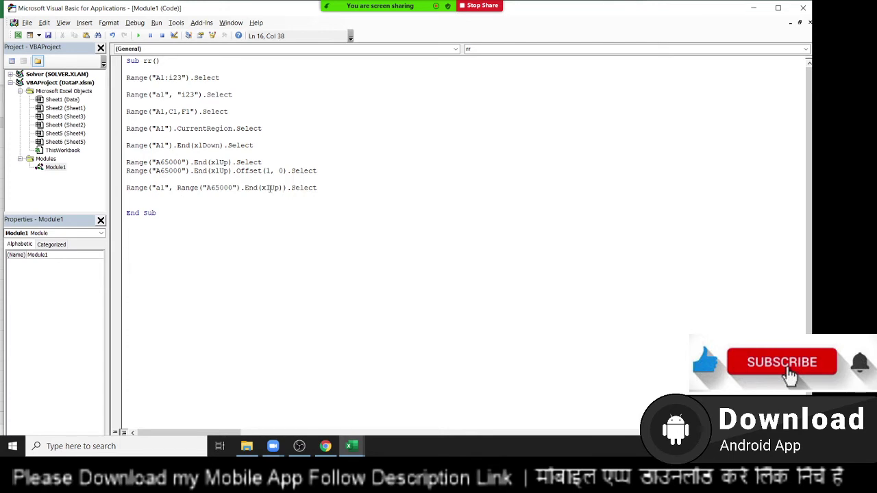
{"action": "double_click", "coordinate": [270, 187]}
{"action": "key", "text": "BackSpace"}
{"action": "type", "text": "("}
{"action": "key", "text": "Down"}
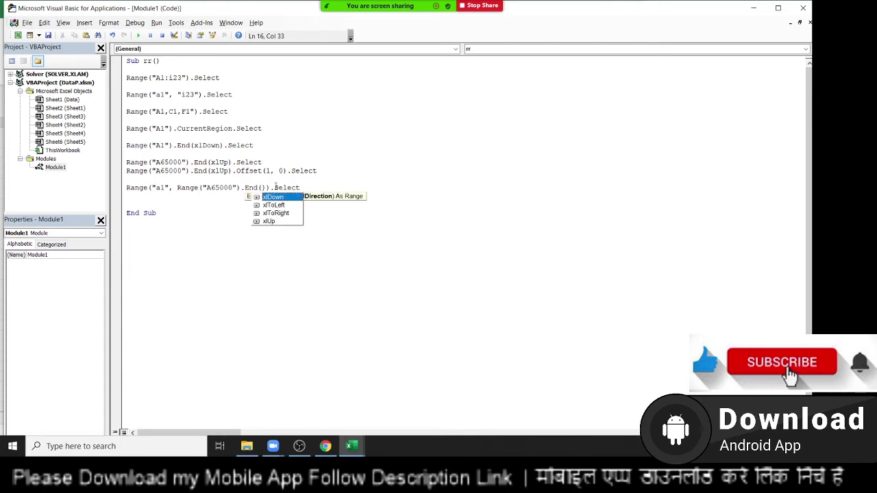
{"action": "key", "text": "Down"}
{"action": "key", "text": "Tab"}
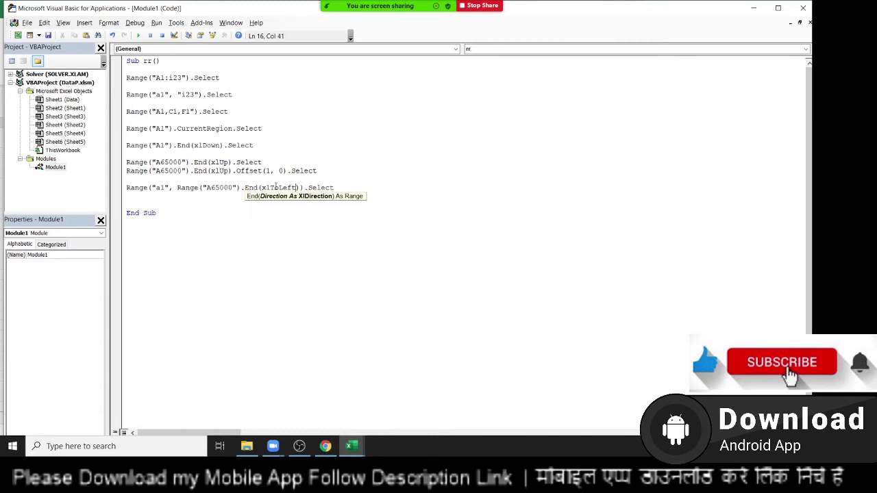
Add the line Range(Selection, Selection.End(xlDown)).Select below it.
{"action": "key", "text": "Down"}
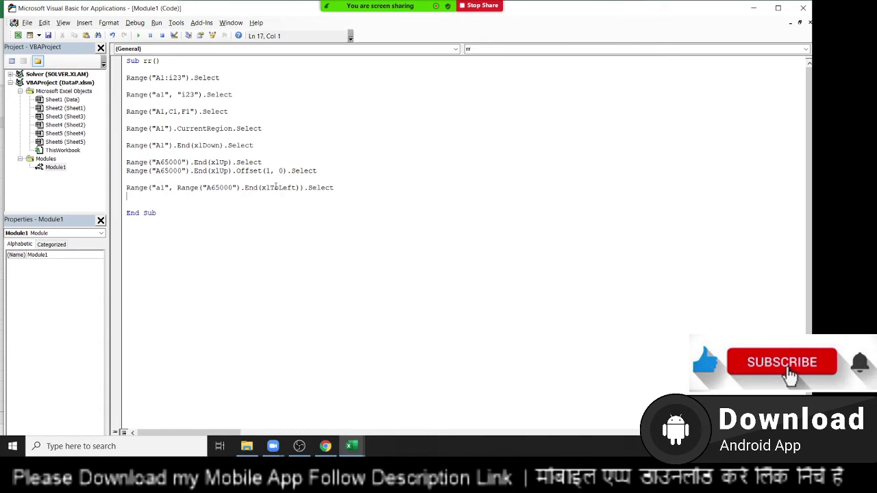
{"action": "type", "text": "ra"}
{"action": "type", "text": "nge("}
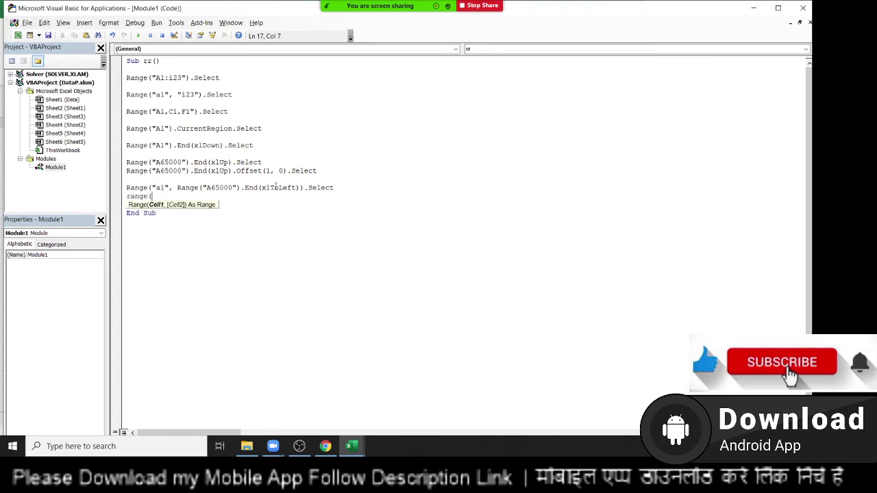
{"action": "type", "text": "selection"}
{"action": "type", "text": ",sele"}
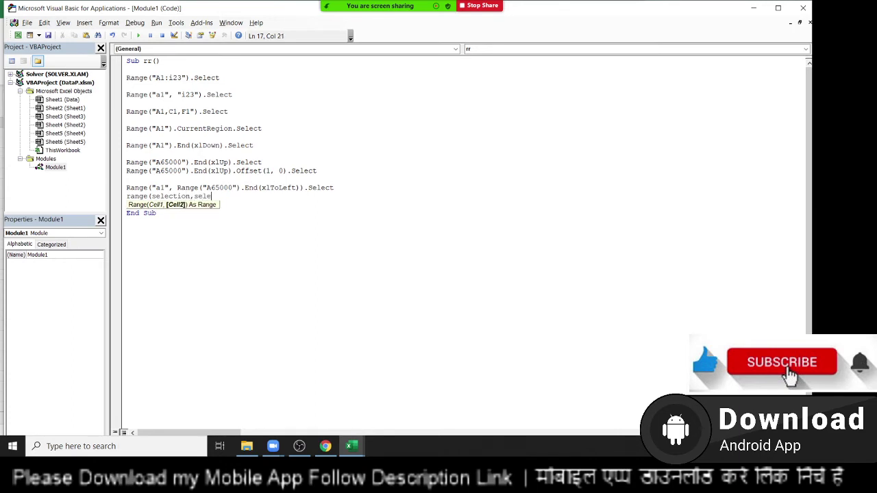
{"action": "type", "text": "ction."}
{"action": "type", "text": "end("}
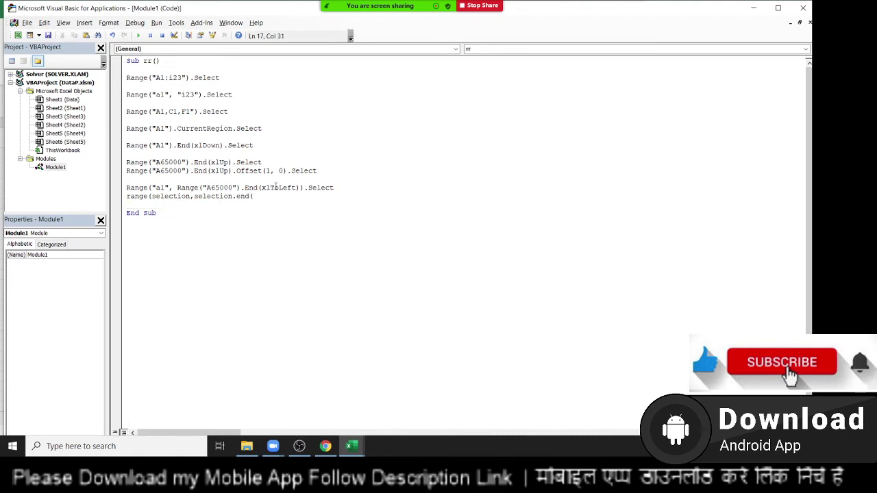
{"action": "type", "text": "xlup"}
{"action": "key", "text": "BackSpace"}
{"action": "key", "text": "BackSpace"}
{"action": "type", "text": "down"}
{"action": "type", "text": ")"}
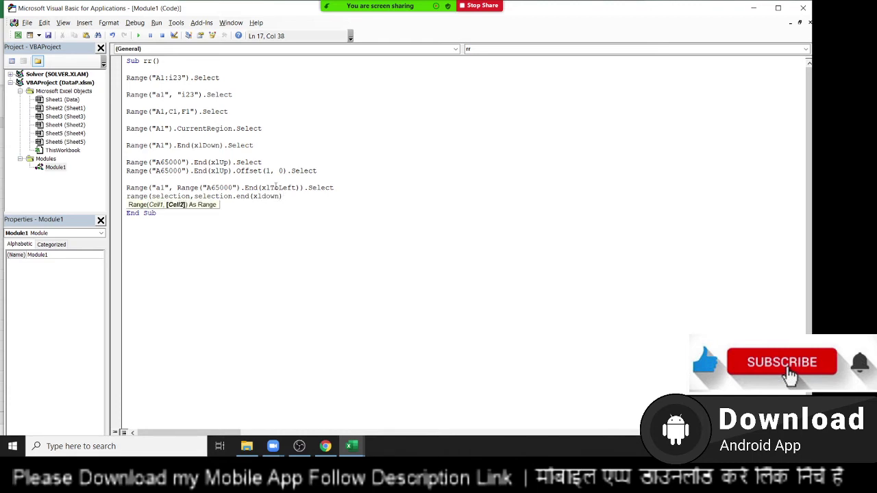
{"action": "type", "text": ").s"}
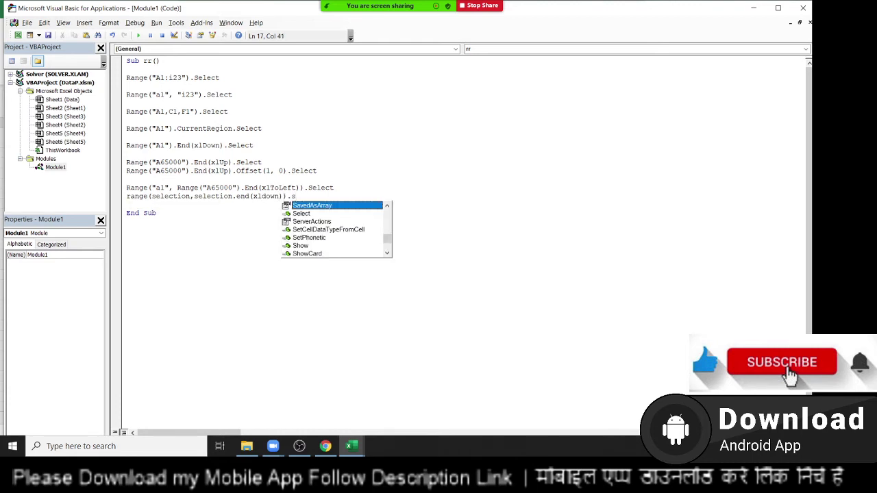
{"action": "type", "text": "e"}
{"action": "key", "text": "Tab"}
{"action": "key", "text": "Return"}
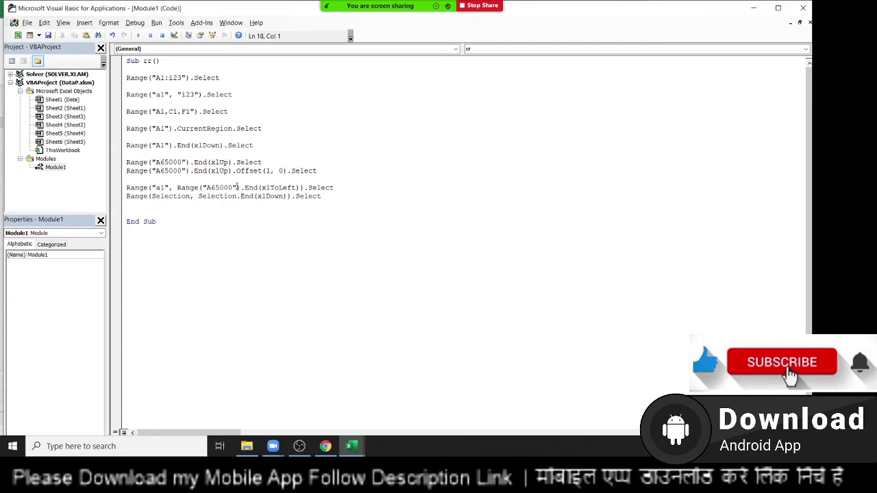
{"action": "key", "text": "alt+F11"}
Select A1 through I1 with Ctrl+Shift+Right and compare it to the Selection code line.
{"action": "left_click", "coordinate": [41, 121]}
{"action": "key", "text": "ctrl+shift+Right"}
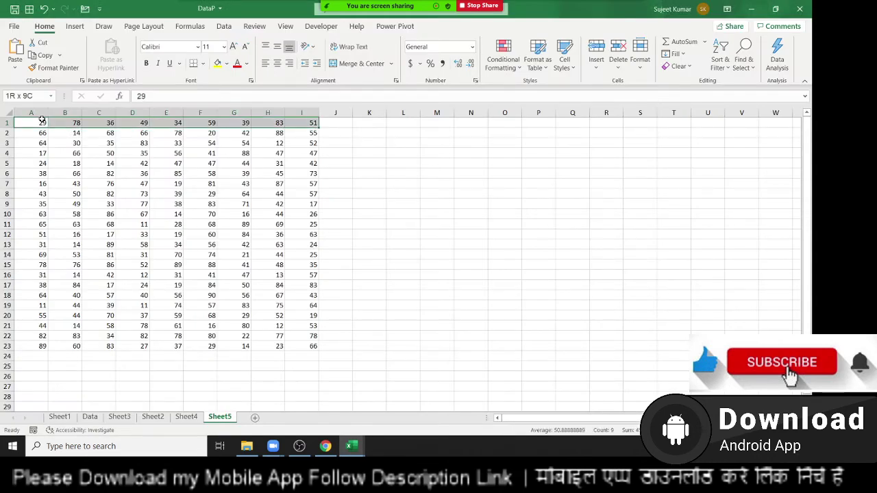
{"action": "key", "text": "alt+F11"}
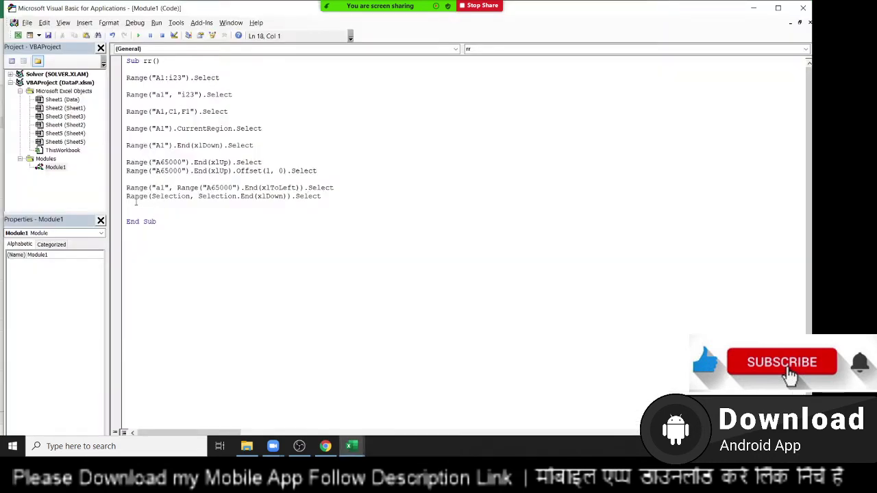
{"action": "double_click", "coordinate": [171, 196]}
{"action": "key", "text": "alt+F11"}
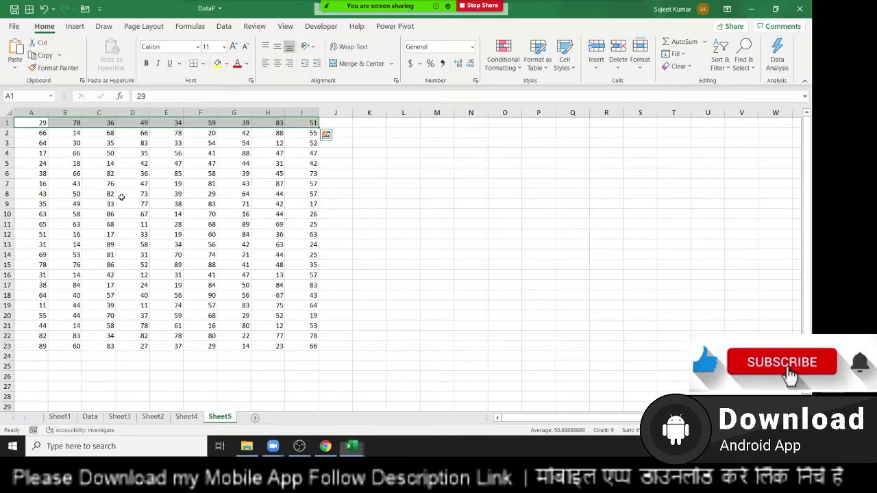
{"action": "key", "text": "alt+F11"}
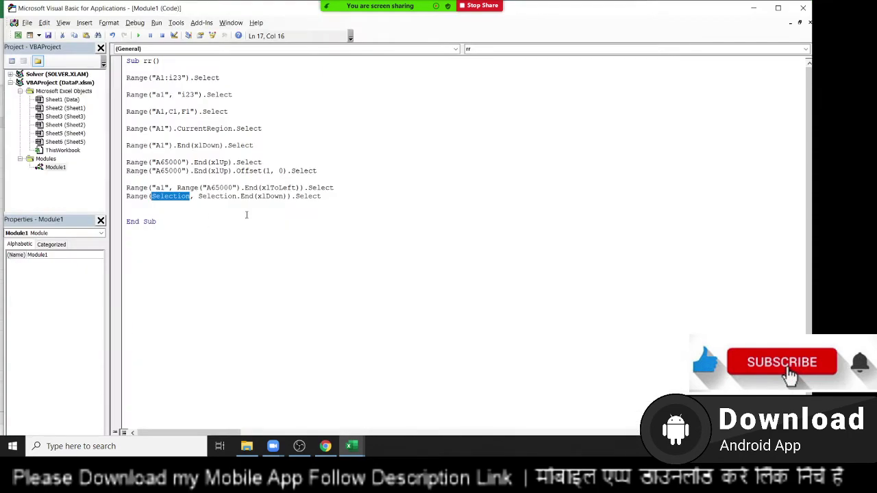
{"action": "key", "text": "alt+F11"}
Extend the selection down to A1:I23, then highlight the CurrentRegion and last Range lines.
{"action": "key", "text": "ctrl+shift+Down"}
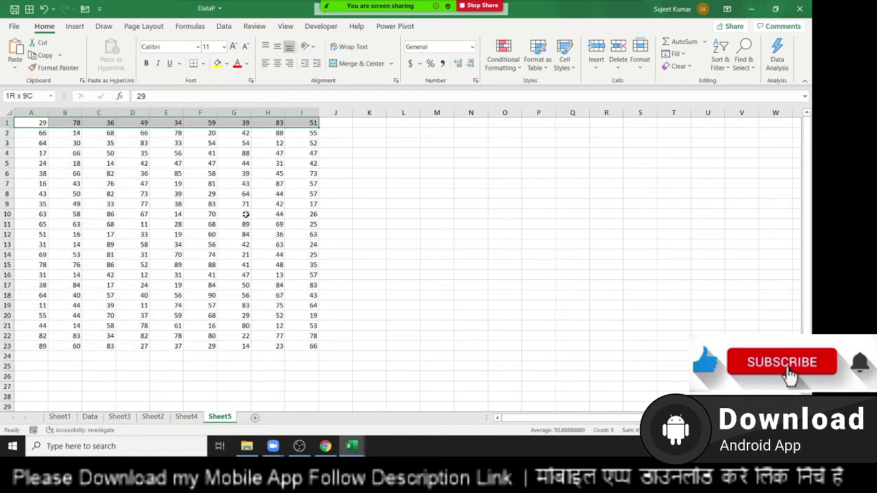
{"action": "key", "text": "alt+F11"}
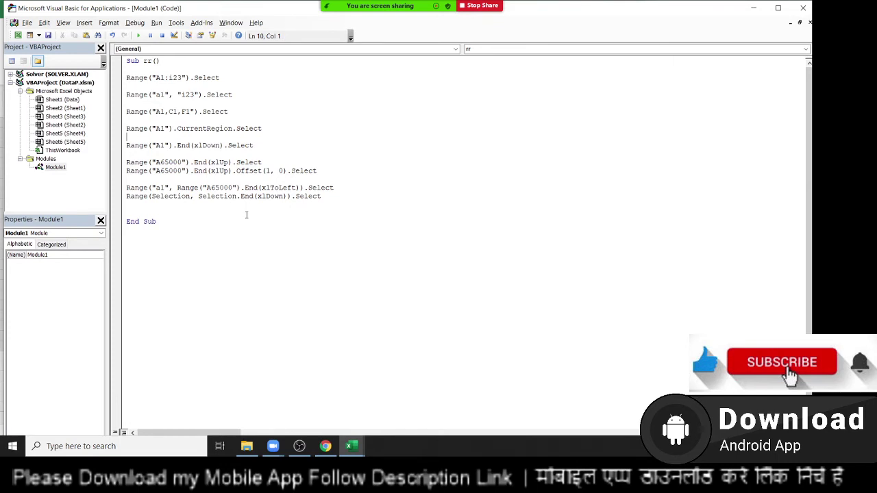
{"action": "key", "text": "Up"}
{"action": "key", "text": "Left"}
{"action": "key", "text": "Left"}
{"action": "key", "text": "Left"}
{"action": "key", "text": "Down"}
{"action": "key", "text": "shift+Down"}
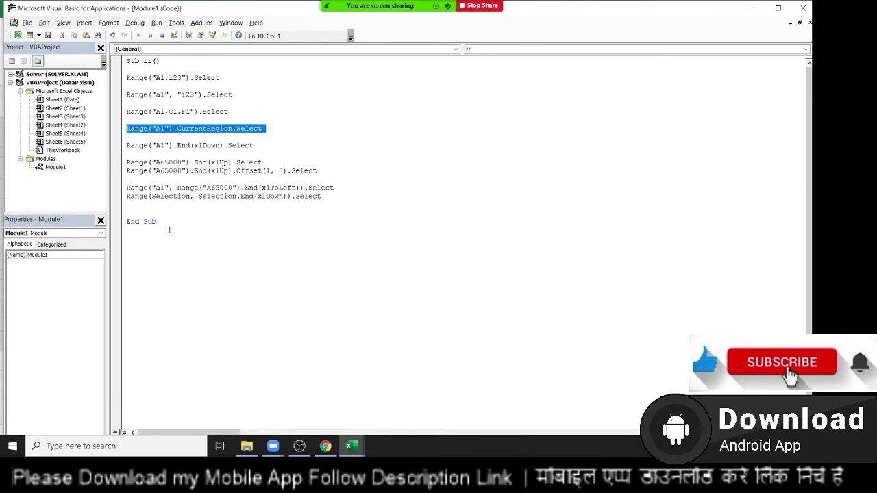
{"action": "left_click_drag", "start_coordinate": [127, 187], "coordinate": [156, 216]}
On Sheet5, type stray 'a' values into scattered empty cells, then select the current data region.
{"action": "key", "text": "alt+Tab"}
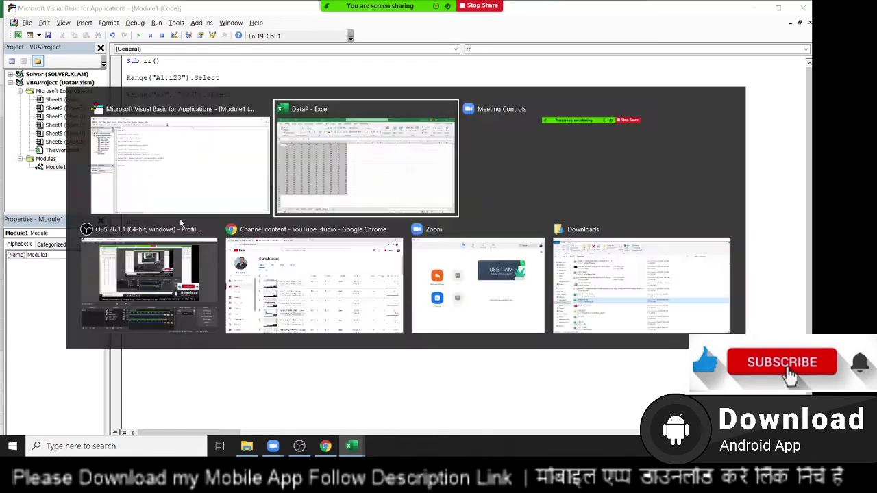
{"action": "left_click", "coordinate": [339, 214]}
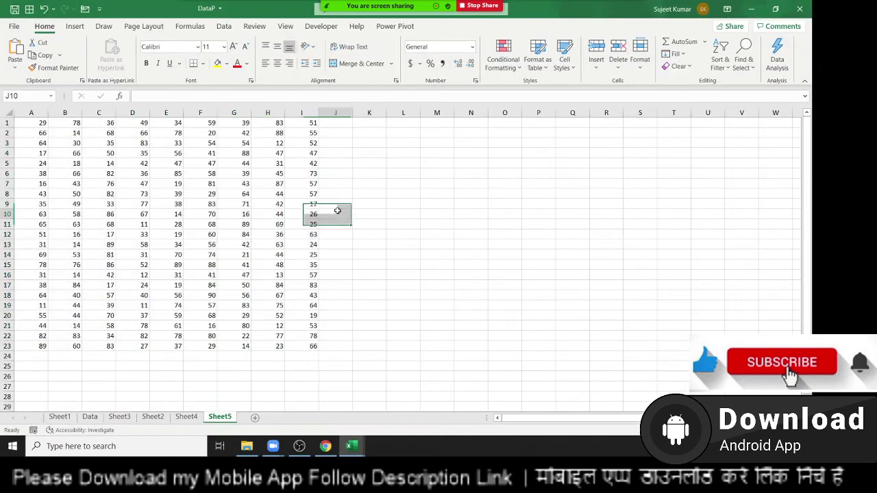
{"action": "type", "text": "a"}
{"action": "left_click", "coordinate": [371, 174]}
{"action": "type", "text": "a"}
{"action": "left_click_drag", "start_coordinate": [432, 165], "coordinate": [432, 173]}
{"action": "type", "text": "a"}
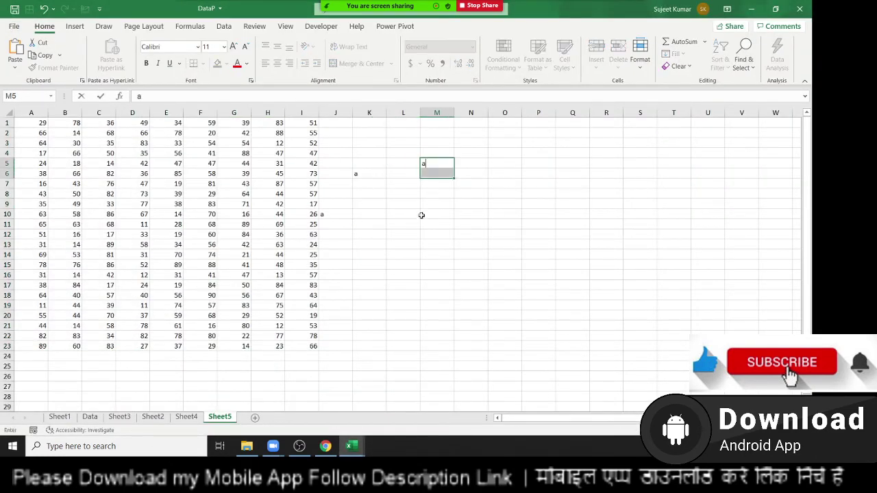
{"action": "left_click", "coordinate": [393, 204]}
{"action": "type", "text": "a"}
{"action": "left_click", "coordinate": [201, 197]}
{"action": "key", "text": "ctrl+a"}
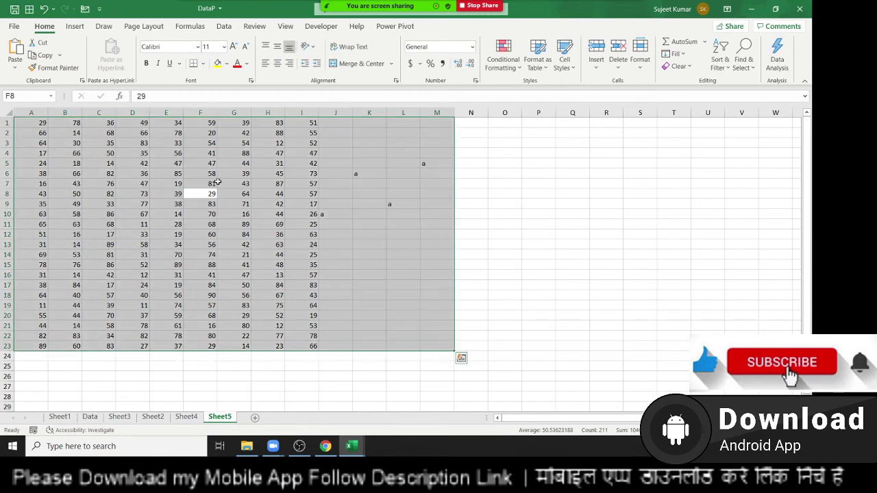
Clear the value 34 from E1 and 78 from A15 to leave gaps in the data.
{"action": "left_click", "coordinate": [20, 124]}
{"action": "key", "text": "ctrl+shift+Right"}
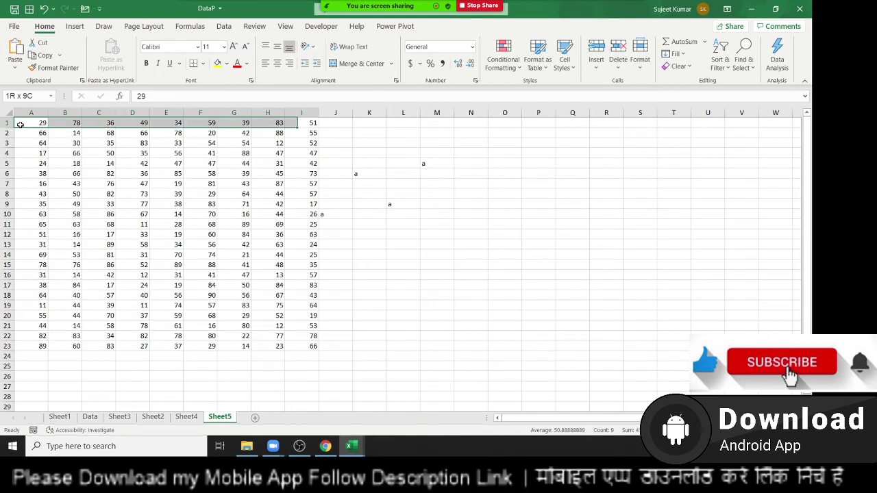
{"action": "key", "text": "ctrl+shift+Down"}
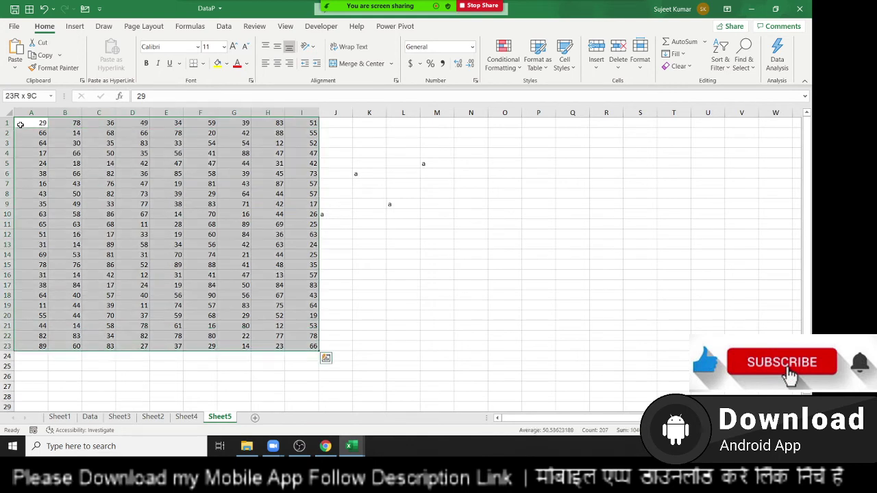
{"action": "left_click", "coordinate": [20, 124]}
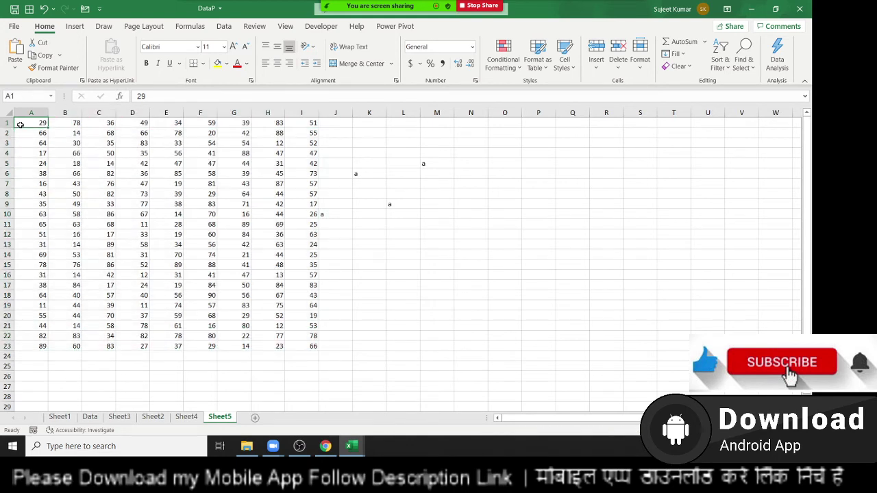
{"action": "key", "text": "Right"}
{"action": "key", "text": "Right"}
{"action": "key", "text": "Right"}
{"action": "key", "text": "Right"}
{"action": "key", "text": "Delete"}
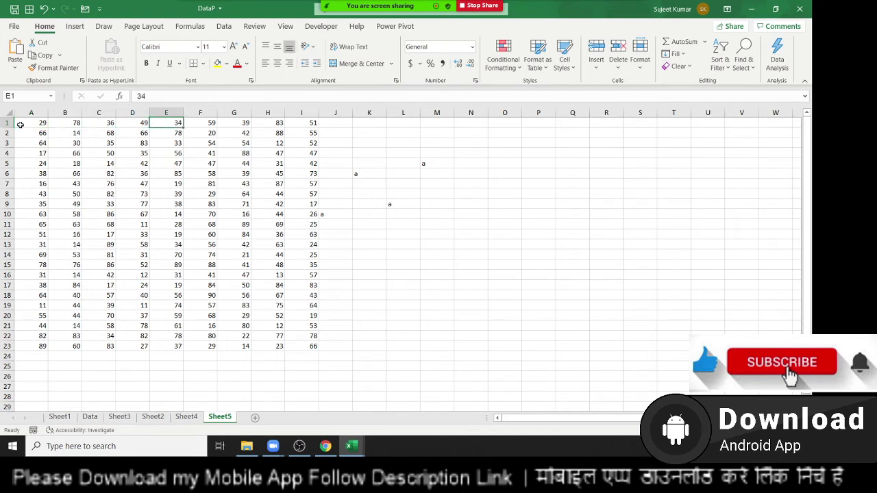
{"action": "key", "text": "End"}
{"action": "left_click", "coordinate": [31, 270]}
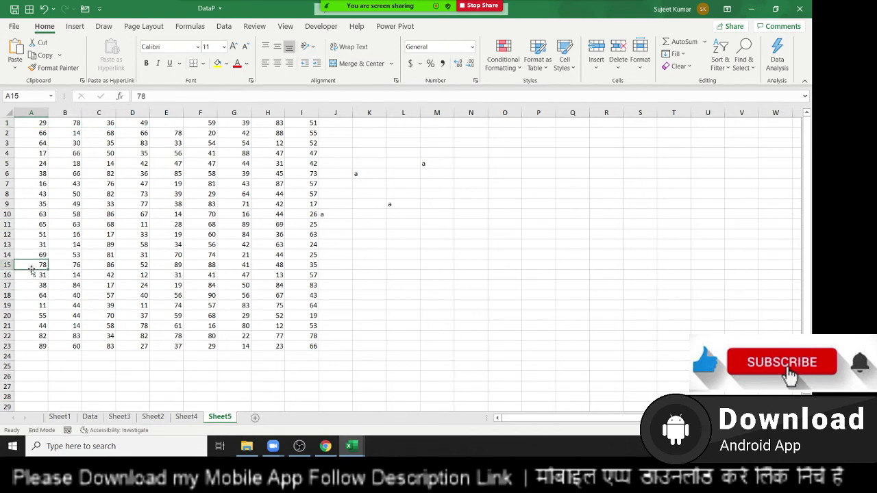
{"action": "key", "text": "Delete"}
Select the A1:D14 block from A1 with Ctrl+Shift+Right and Down, then return to the macro.
{"action": "left_click", "coordinate": [37, 113]}
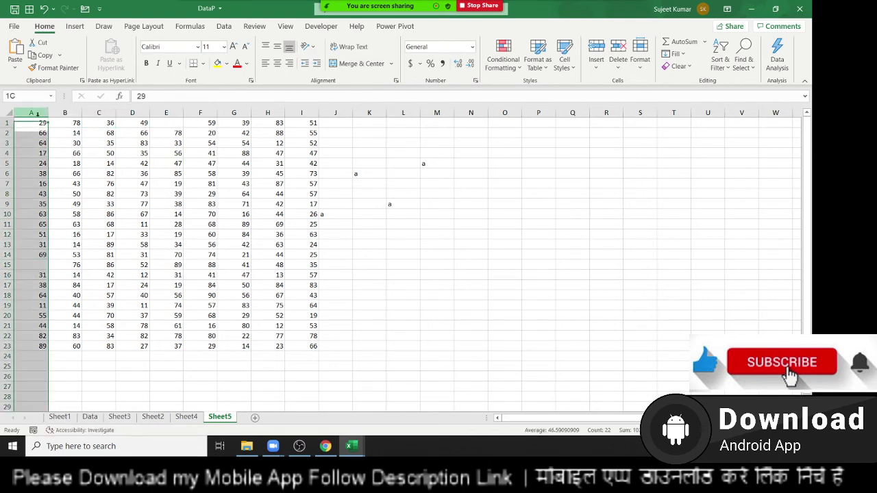
{"action": "key", "text": "ctrl+Home"}
{"action": "key", "text": "ctrl+shift+Right"}
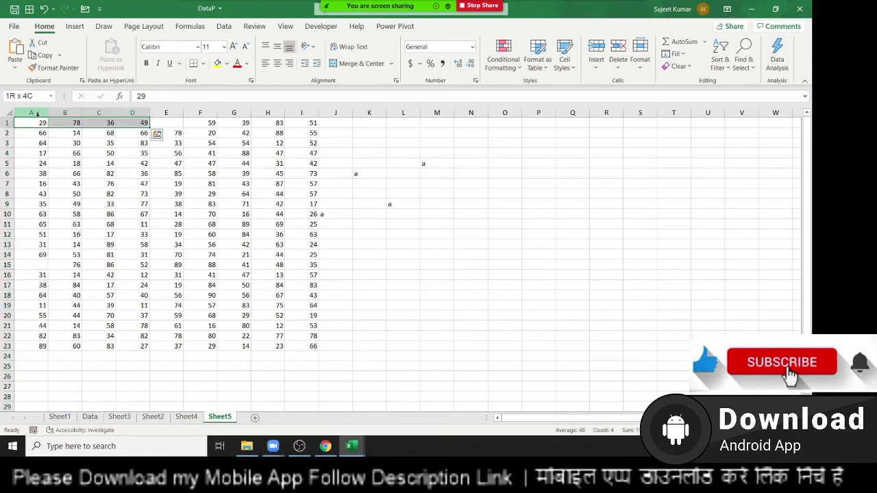
{"action": "key", "text": "ctrl+shift+Down"}
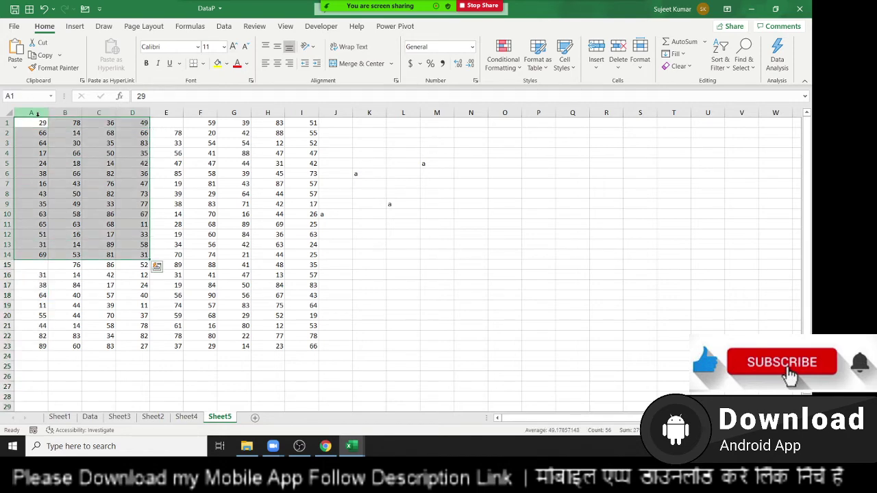
{"action": "key", "text": "alt+F11"}
{"action": "key", "text": "Down"}
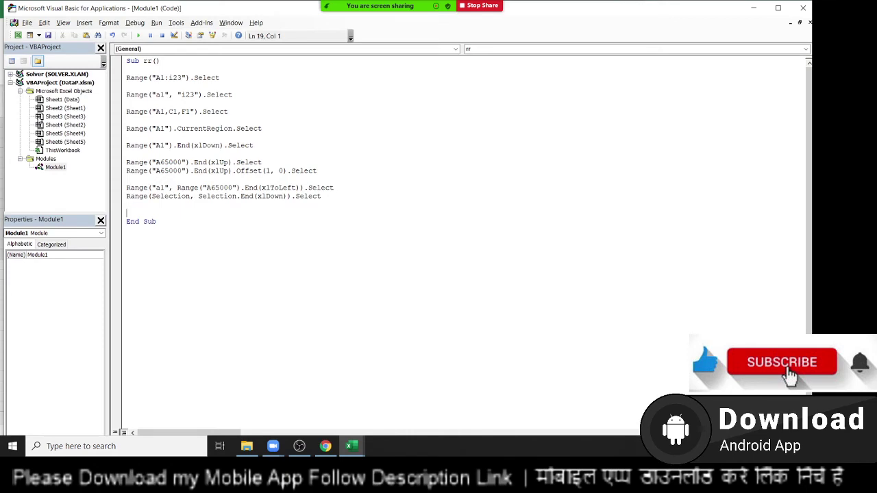
Write r = Range("A65000").End(xlUp).Row by pasting the copied lookup and replacing .Select with .Row.
{"action": "key", "text": "Return"}
{"action": "key", "text": "Return"}
{"action": "key", "text": "Return"}
{"action": "left_click", "coordinate": [127, 221]}
{"action": "type", "text": "r"}
{"action": "type", "text": "=ra"}
{"action": "type", "text": "nge"}
{"action": "key", "text": "BackSpace"}
{"action": "key", "text": "BackSpace"}
{"action": "key", "text": "BackSpace"}
{"action": "key", "text": "BackSpace"}
{"action": "key", "text": "BackSpace"}
{"action": "key", "text": "BackSpace"}
{"action": "key", "text": "BackSpace"}
{"action": "left_click_drag", "start_coordinate": [276, 163], "coordinate": [121, 170]}
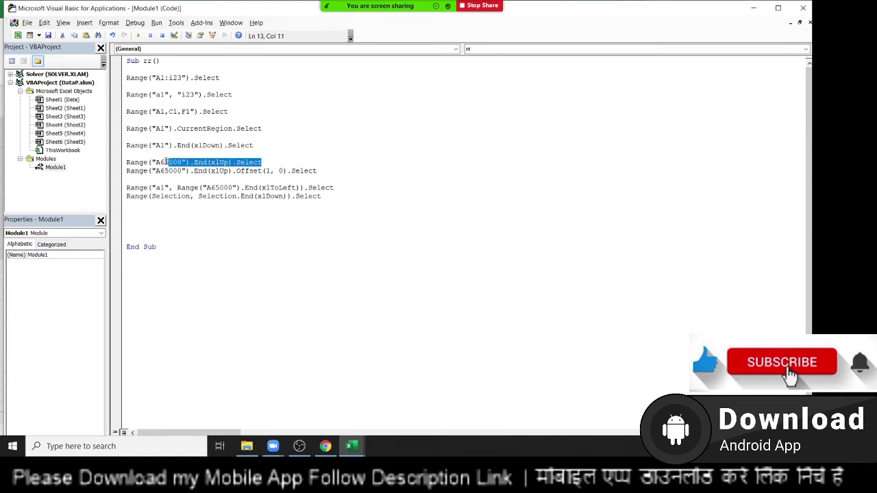
{"action": "left_click", "coordinate": [132, 213]}
{"action": "type", "text": "r="}
{"action": "type", "text": "Range(\"A65000\").End(xlUp).Select"}
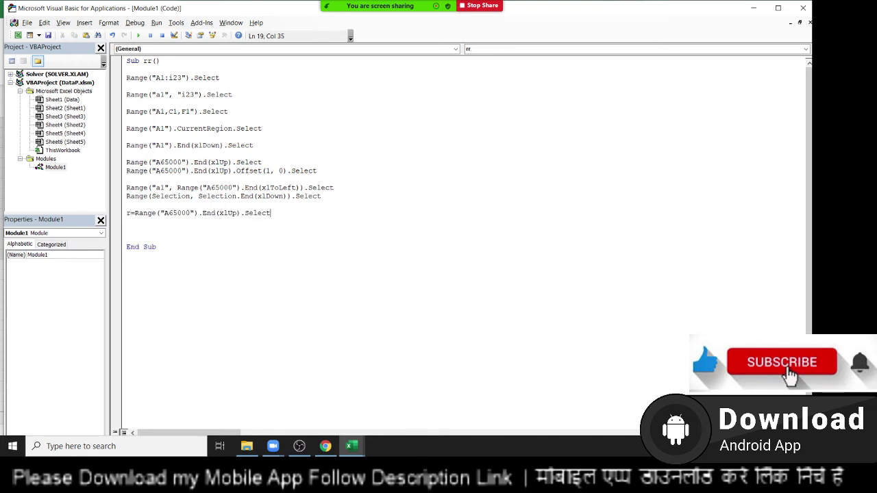
{"action": "key", "text": "BackSpace"}
{"action": "key", "text": "BackSpace"}
{"action": "key", "text": "BackSpace"}
{"action": "key", "text": "BackSpace"}
{"action": "key", "text": "BackSpace"}
{"action": "key", "text": "BackSpace"}
{"action": "key", "text": "BackSpace"}
{"action": "type", "text": ".row"}
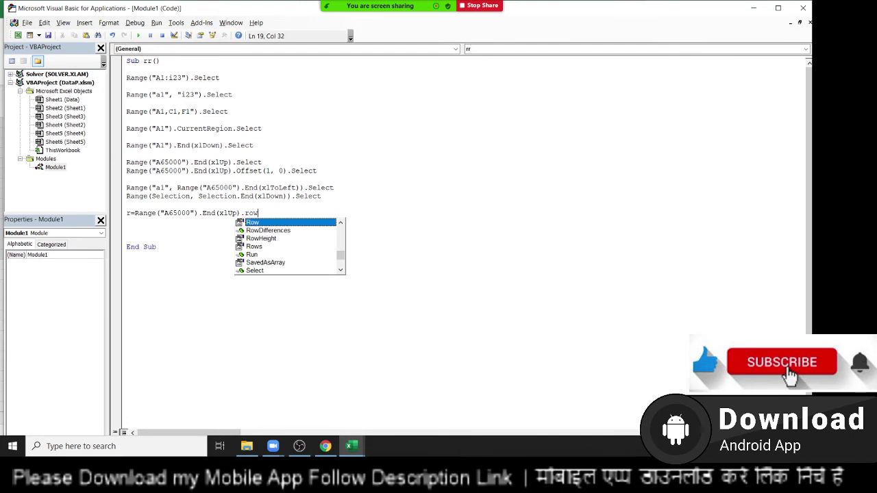
{"action": "key", "text": "Return"}
Confirm on the worksheet that A23 is column A's last filled row.
{"action": "key", "text": "alt+F11"}
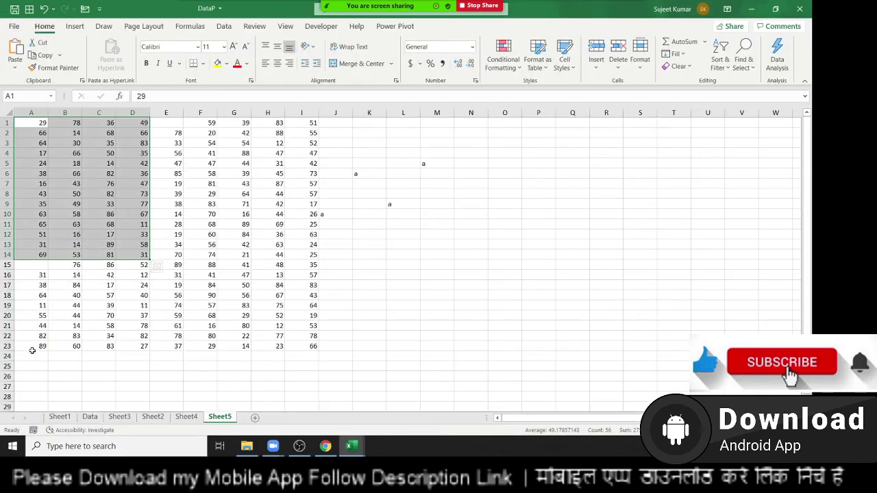
{"action": "left_click", "coordinate": [33, 346]}
{"action": "key", "text": "alt+F11"}
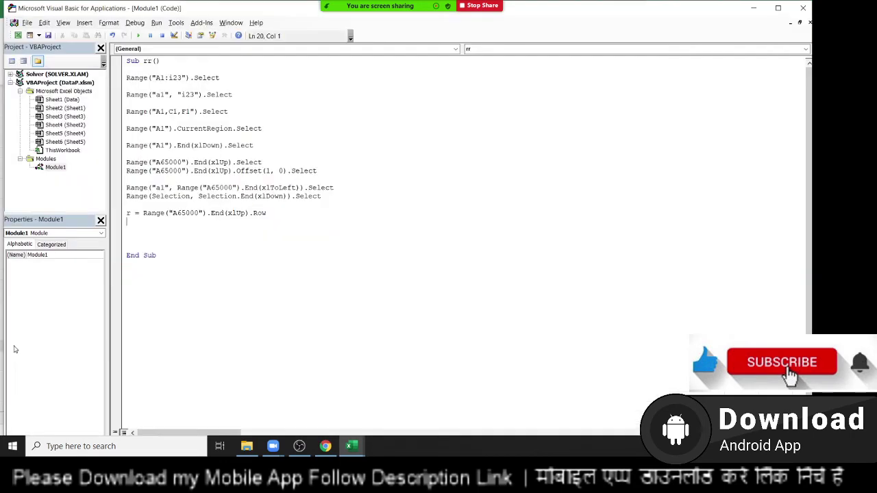
Type c = Range("xfd1").End(xlToRight).Column, completing End, xlToRight and Column via IntelliSense.
{"action": "left_click_drag", "start_coordinate": [133, 213], "coordinate": [123, 213]}
{"action": "left_click", "coordinate": [120, 223]}
{"action": "type", "text": "c"}
{"action": "type", "text": "=range"}
{"action": "type", "text": "(\""}
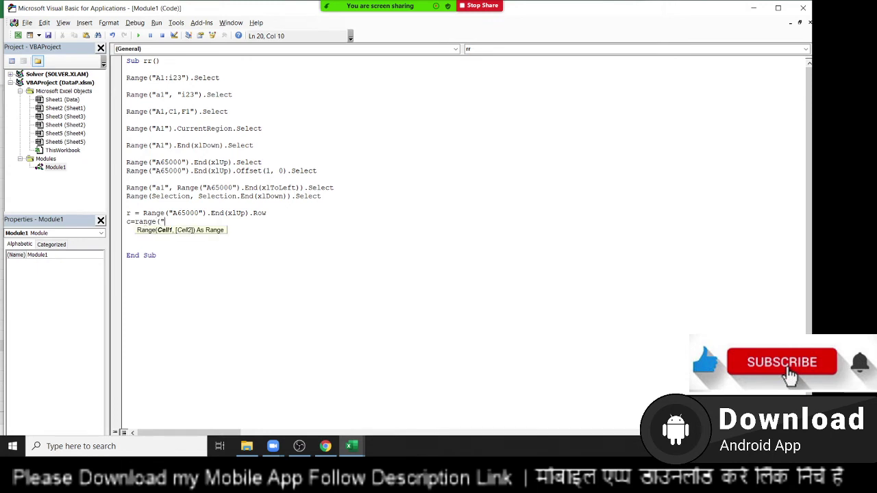
{"action": "type", "text": "xfd"}
{"action": "type", "text": "1\")."}
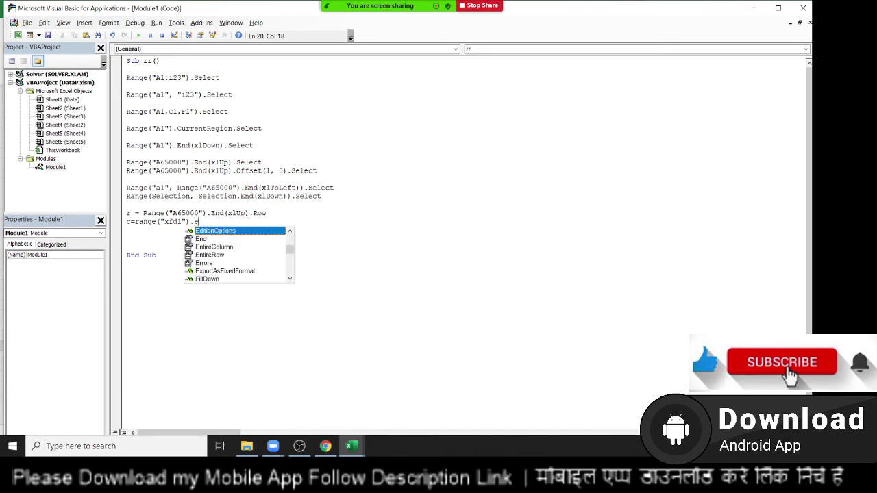
{"action": "type", "text": "en"}
{"action": "key", "text": "Tab"}
{"action": "type", "text": "("}
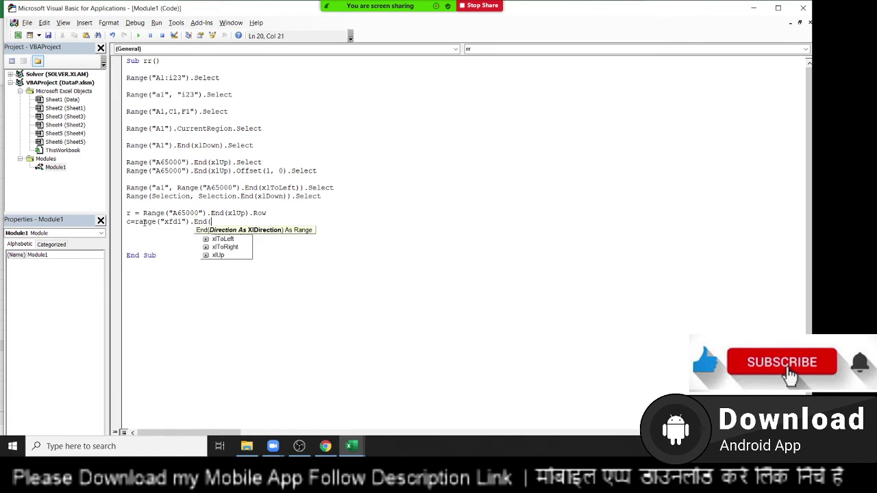
{"action": "key", "text": "Down"}
{"action": "key", "text": "Down"}
{"action": "key", "text": "Tab"}
{"action": "type", "text": ")"}
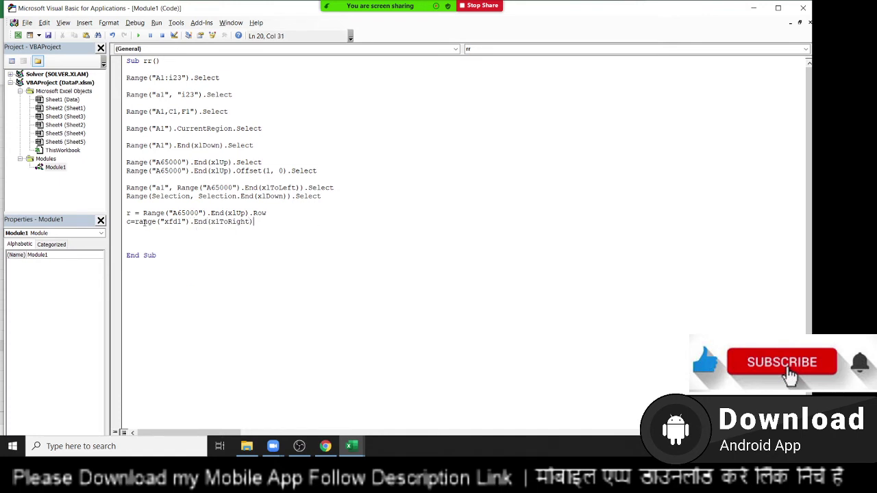
{"action": "type", "text": ".col"}
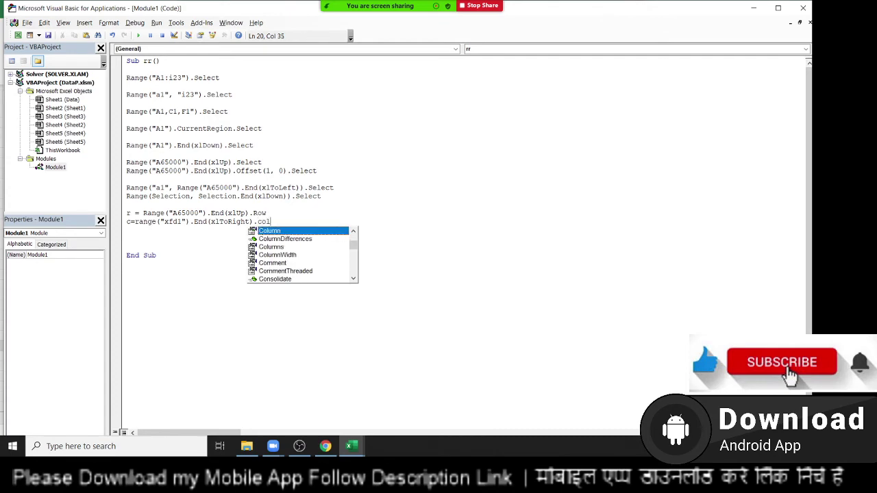
{"action": "key", "text": "Return"}
{"action": "key", "text": "alt+F11"}
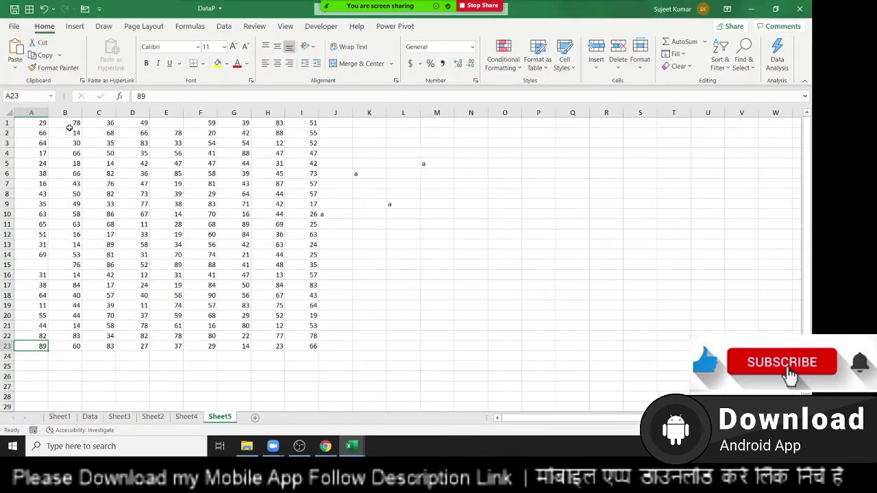
From L1, jump to XFD1 and back left to I1, row 1's last filled column.
{"action": "left_click", "coordinate": [395, 122]}
{"action": "key", "text": "ctrl+Right"}
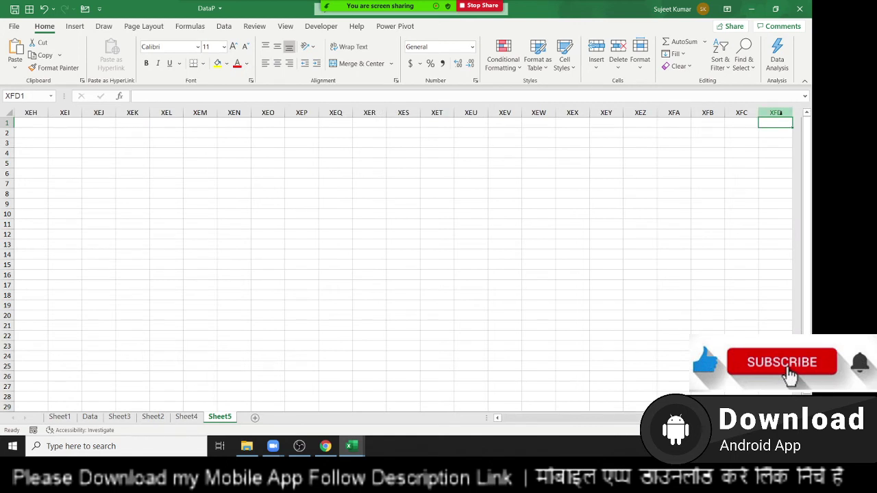
{"action": "key", "text": "ctrl+Left"}
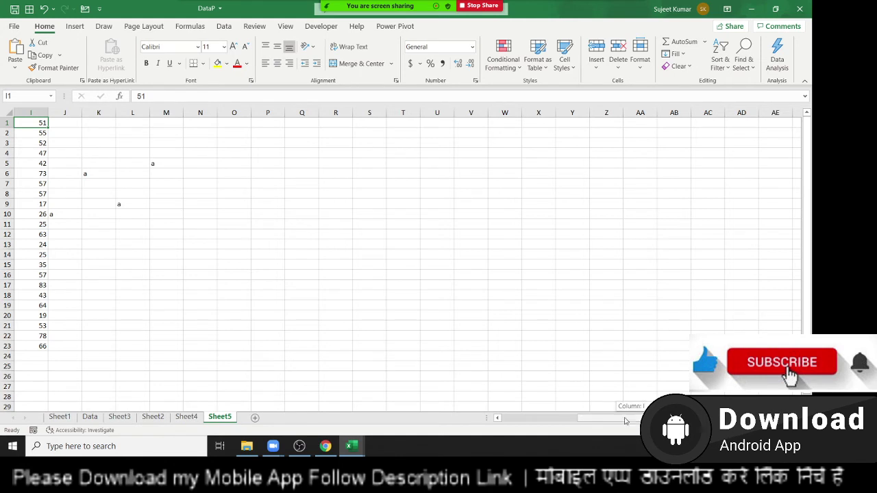
{"action": "left_click_drag", "start_coordinate": [627, 419], "coordinate": [455, 419]}
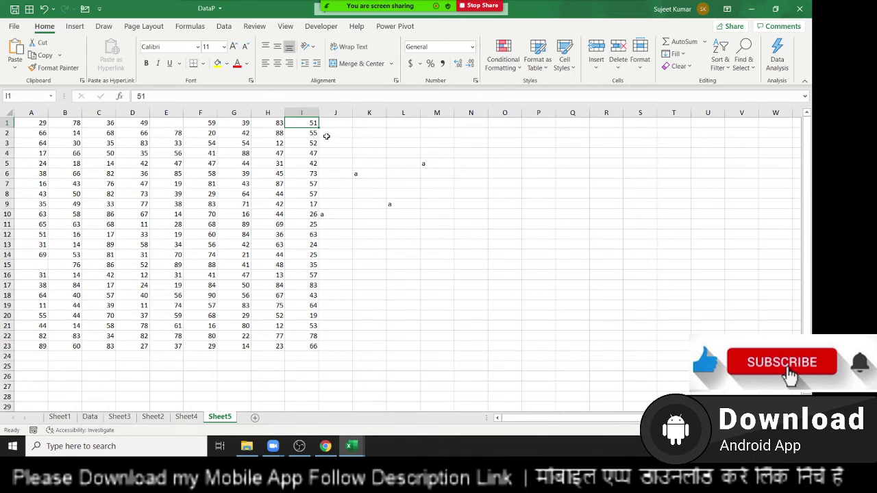
{"action": "key", "text": "alt+F11"}
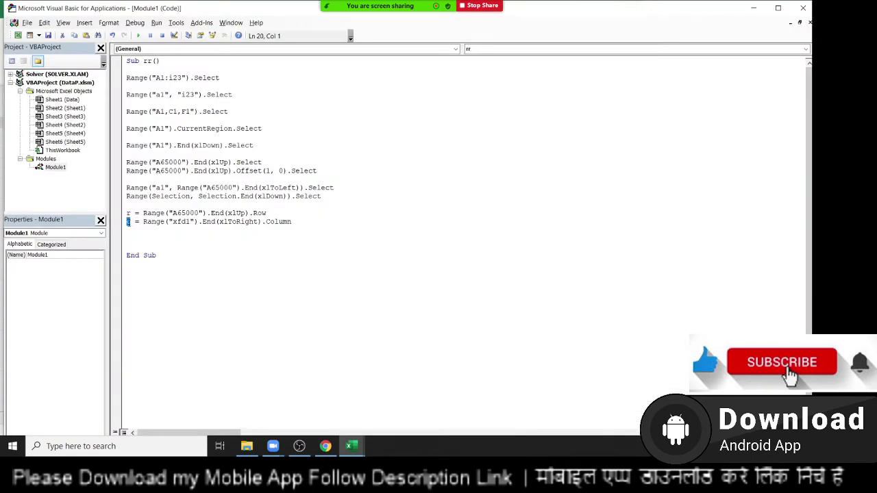
Highlight the r and c variables, then add a blank line above End Sub.
{"action": "key", "text": "Up"}
{"action": "key", "text": "shift+Right"}
{"action": "double_click", "coordinate": [128, 221]}
{"action": "left_click", "coordinate": [132, 237]}
{"action": "key", "text": "Return"}
{"action": "key", "text": "Up"}
Type Range("A1", Cells(r, c)).Select, dismissing the compile error that appears midway.
{"action": "type", "text": "range"}
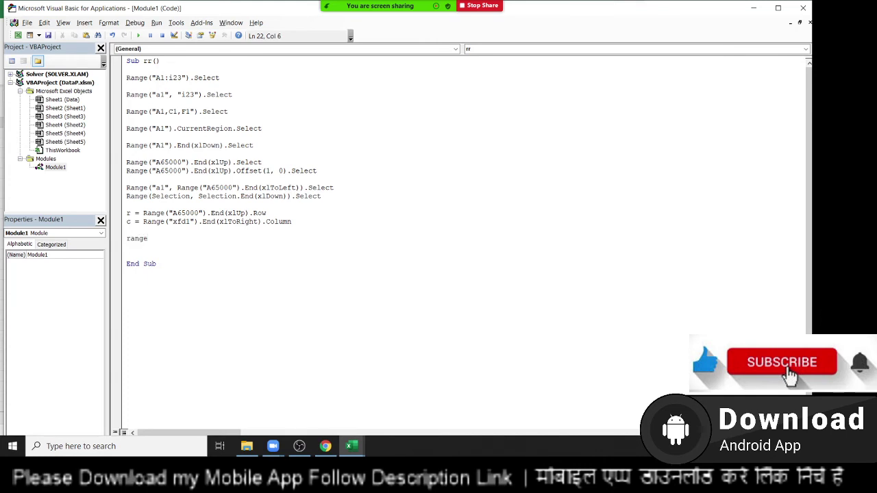
{"action": "type", "text": "(\"A1"}
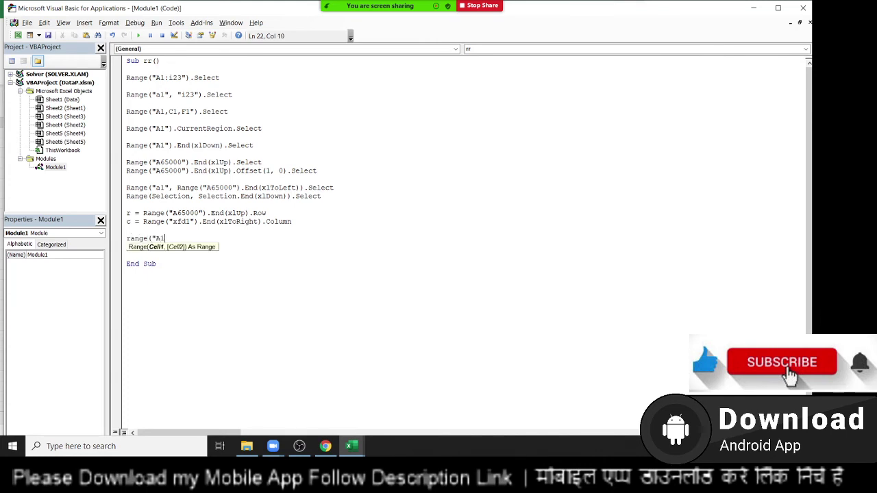
{"action": "type", "text": "\","}
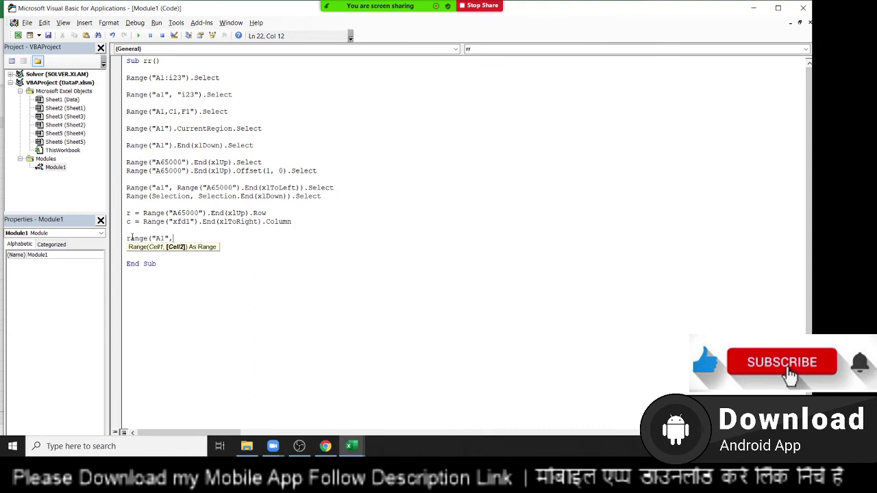
{"action": "type", "text": "cell"}
{"action": "type", "text": "s"}
{"action": "key", "text": "Return"}
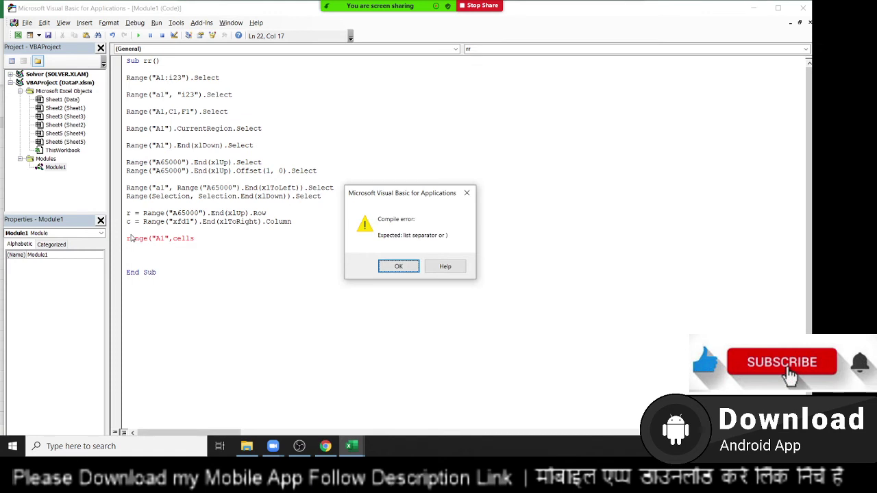
{"action": "key", "text": "Return"}
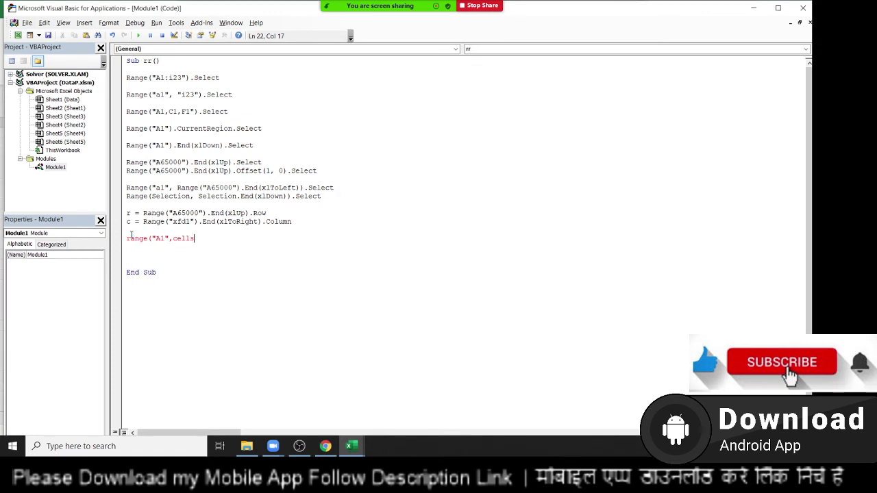
{"action": "type", "text": "("}
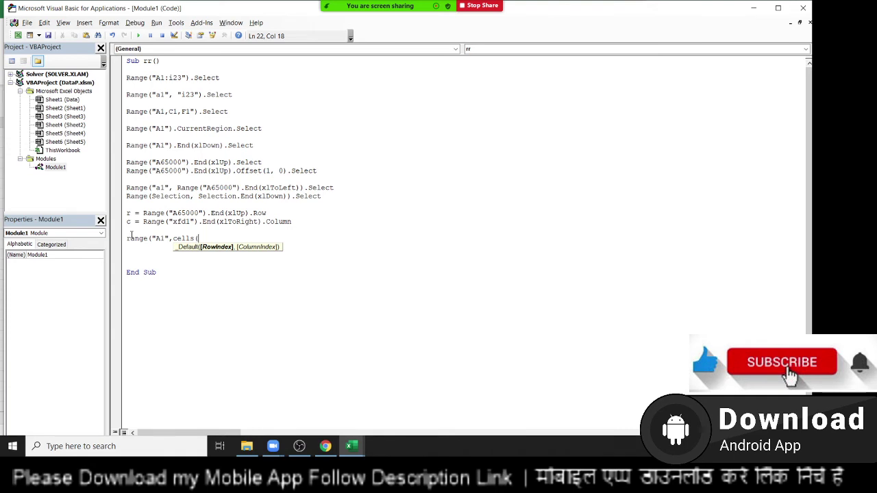
{"action": "type", "text": "r, "}
{"action": "type", "text": "c))"}
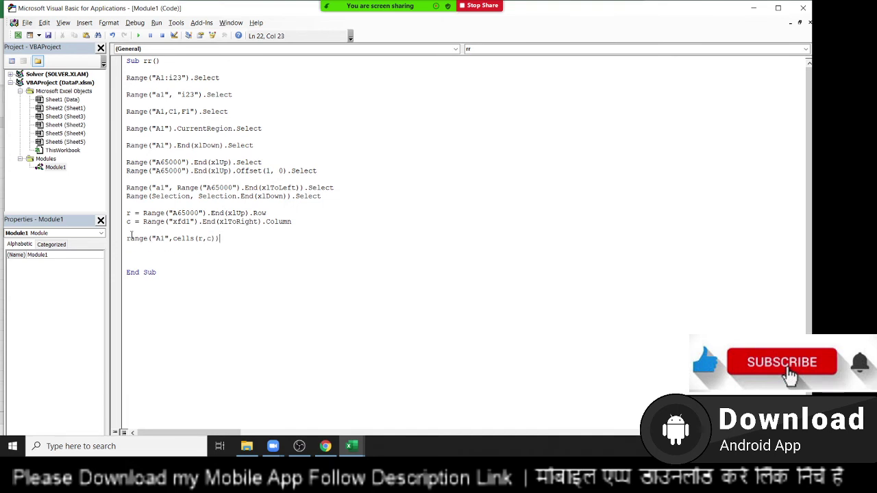
{"action": "type", "text": ".Select"}
{"action": "key", "text": "Return"}
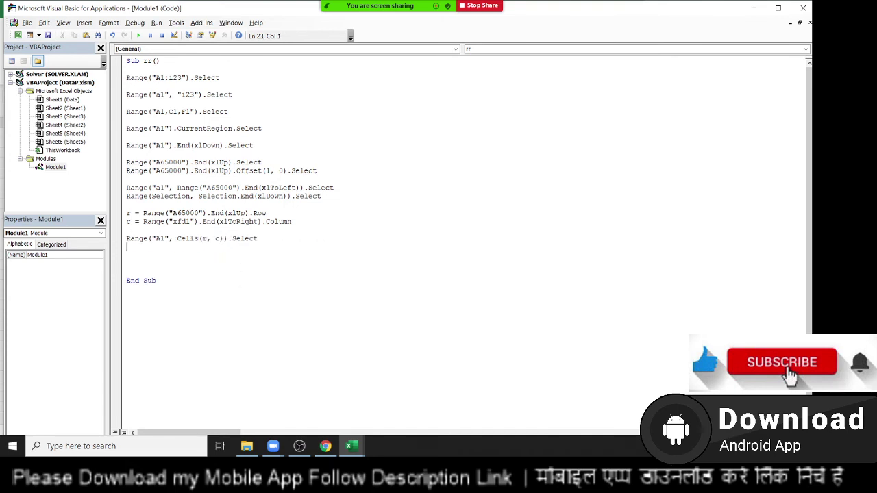
Insert Range("A1").Select and Cells(1, 1).Select as the first statements under Sub rr().
{"action": "left_click", "coordinate": [141, 266]}
{"action": "left_click", "coordinate": [140, 71]}
{"action": "key", "text": "Return"}
{"action": "key", "text": "Up"}
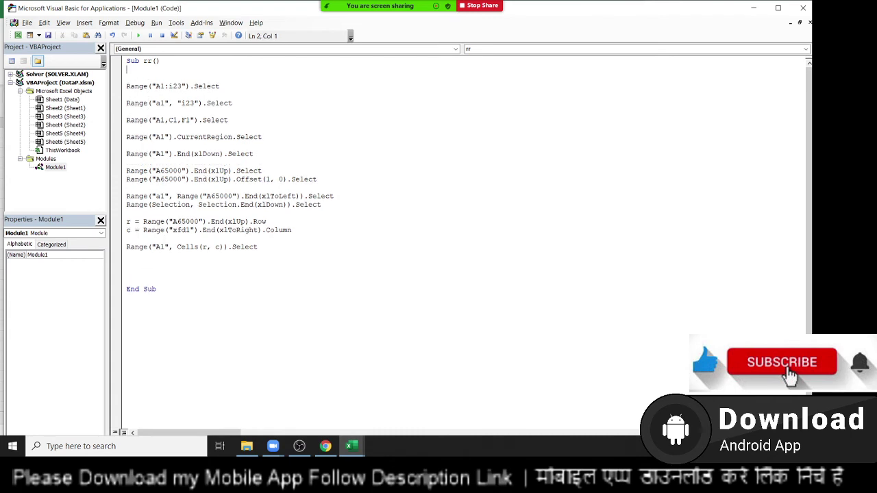
{"action": "type", "text": "range"}
{"action": "type", "text": "(\"A1"}
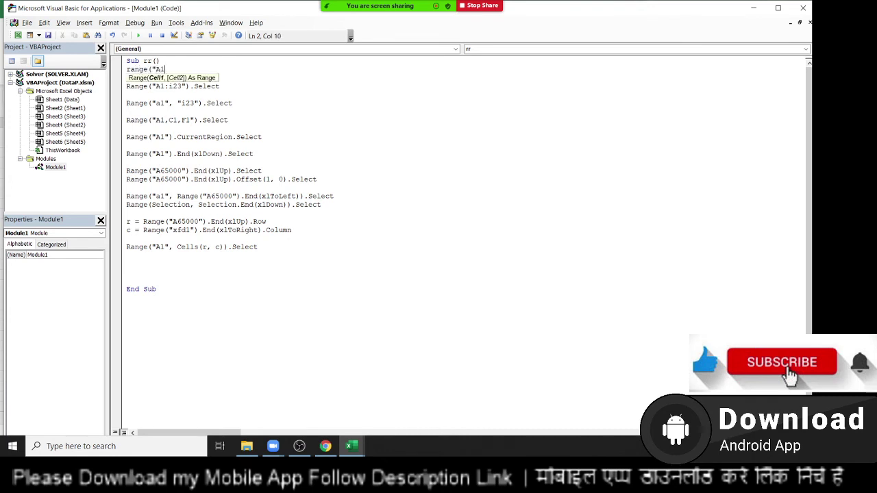
{"action": "type", "text": "\")."}
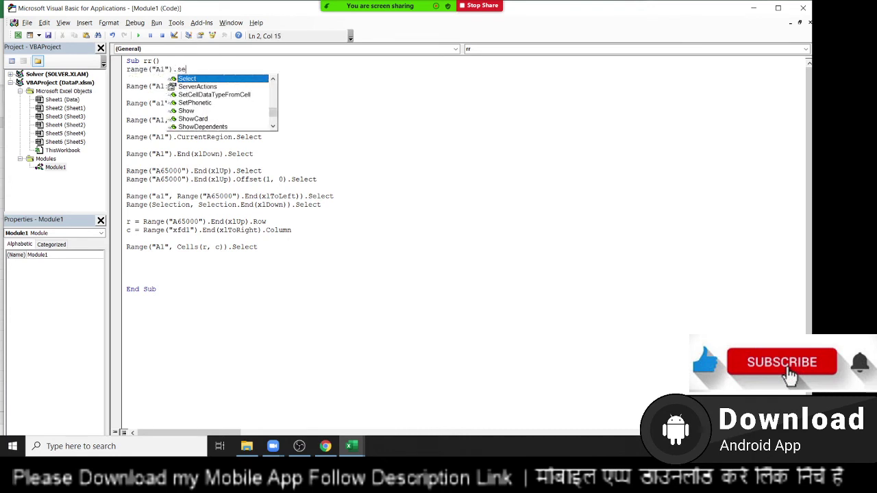
{"action": "type", "text": "Select"}
{"action": "key", "text": "Return"}
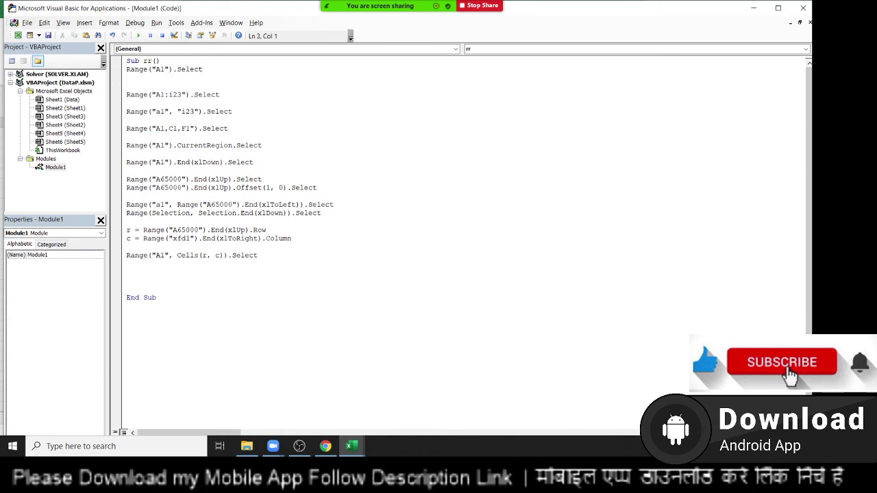
{"action": "type", "text": "cells"}
{"action": "type", "text": "(1,1"}
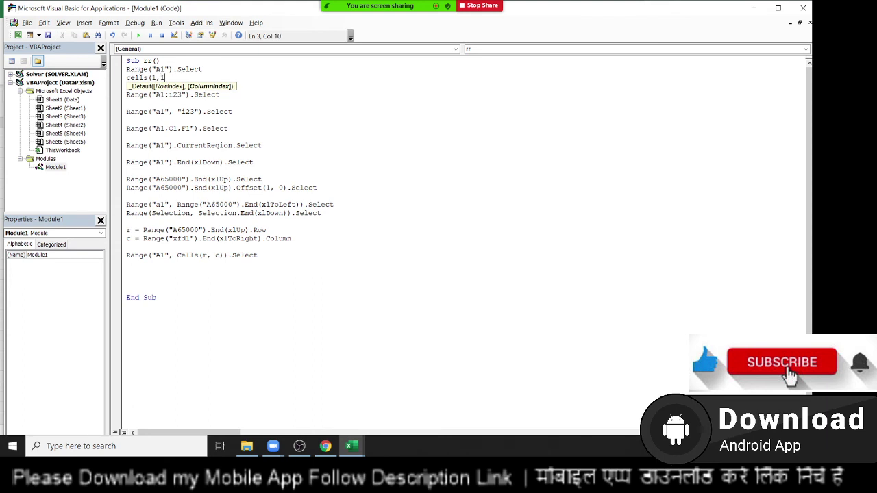
{"action": "type", "text": ").se"}
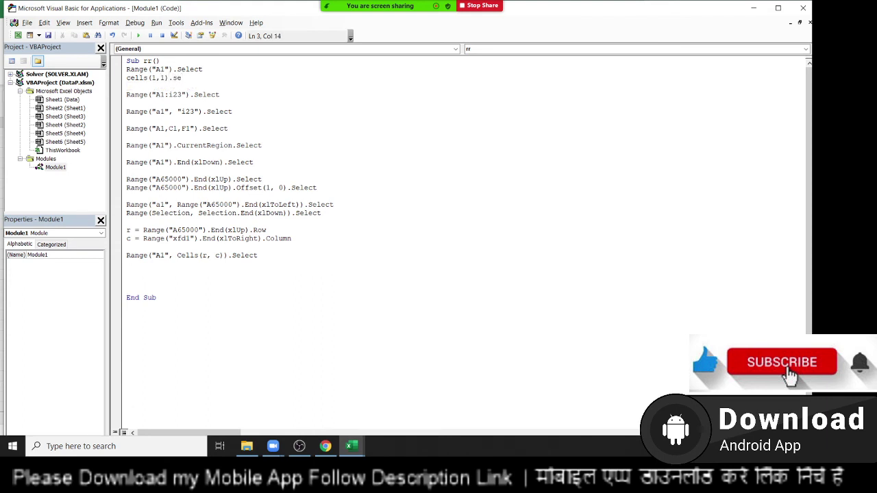
{"action": "type", "text": "lect"}
{"action": "double_click", "coordinate": [184, 237]}
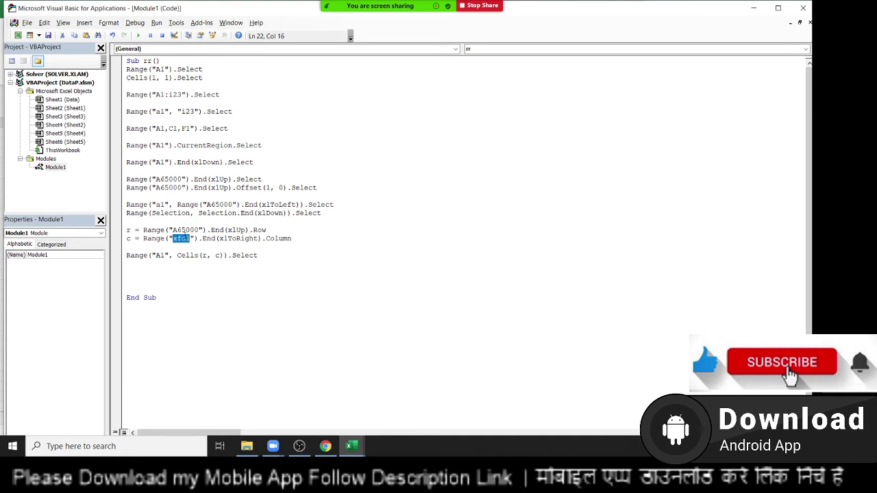
{"action": "left_click", "coordinate": [197, 276]}
{"action": "double_click", "coordinate": [161, 255]}
{"action": "left_click_drag", "start_coordinate": [176, 256], "coordinate": [224, 256]}
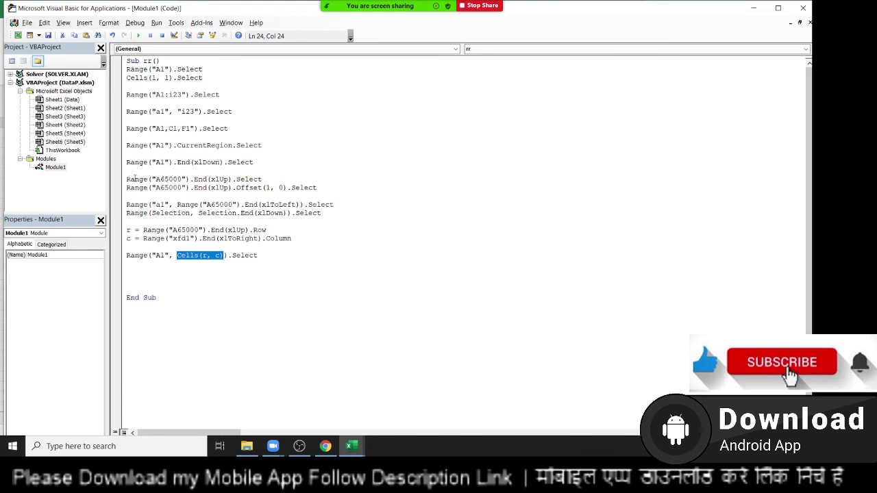
{"action": "mouse_move", "coordinate": [126, 94]}
{"action": "left_mouse_down"}
{"action": "mouse_move", "coordinate": [225, 94]}
{"action": "mouse_move", "coordinate": [125, 113]}
{"action": "left_mouse_up"}
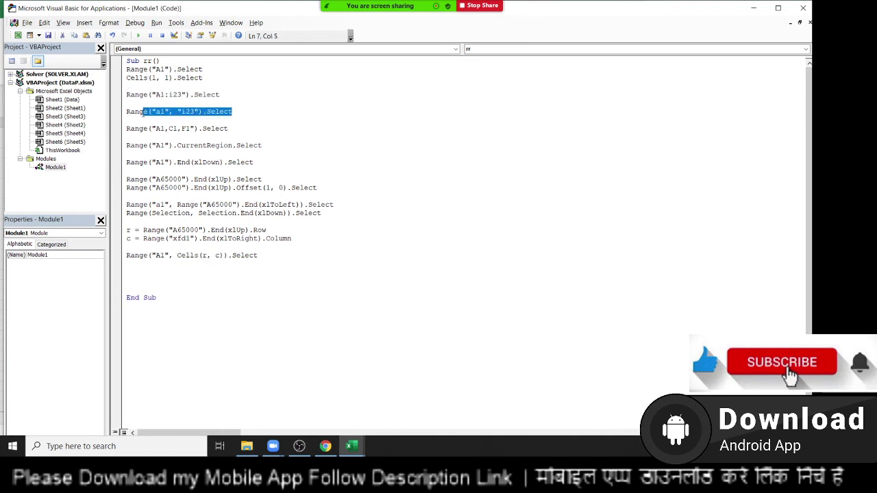
{"action": "left_click", "coordinate": [121, 96]}
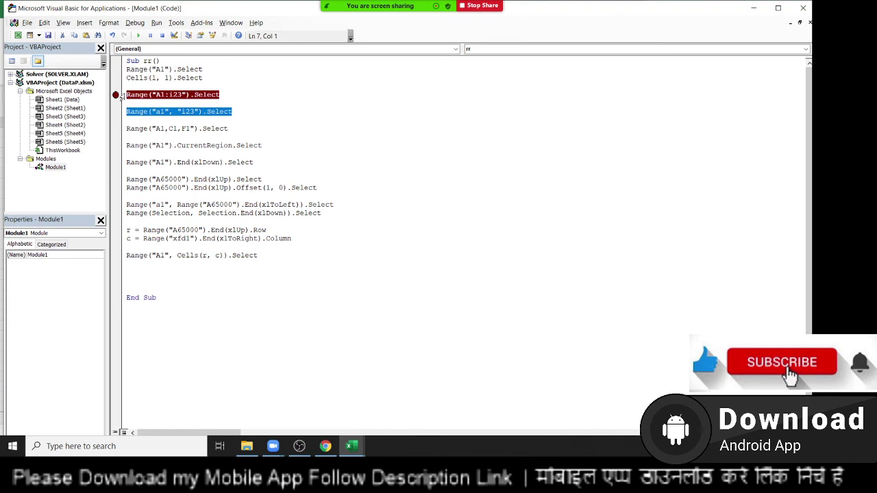
{"action": "left_click", "coordinate": [114, 96]}
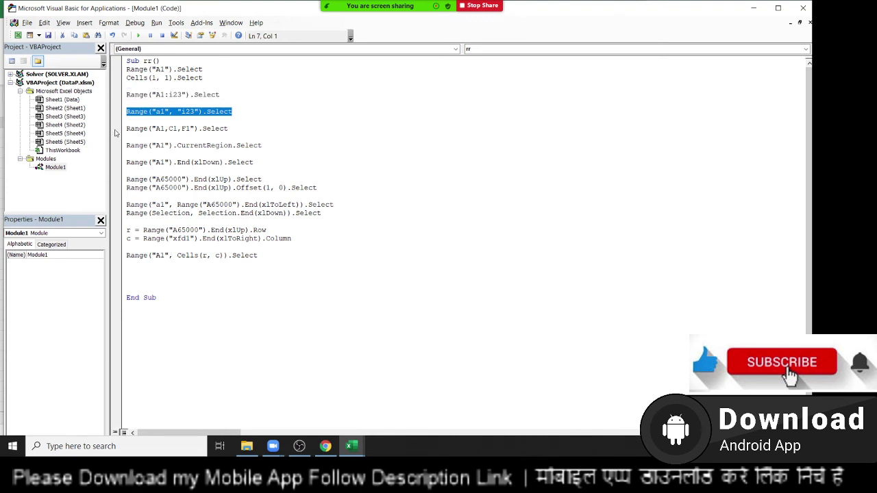
{"action": "left_click", "coordinate": [123, 147]}
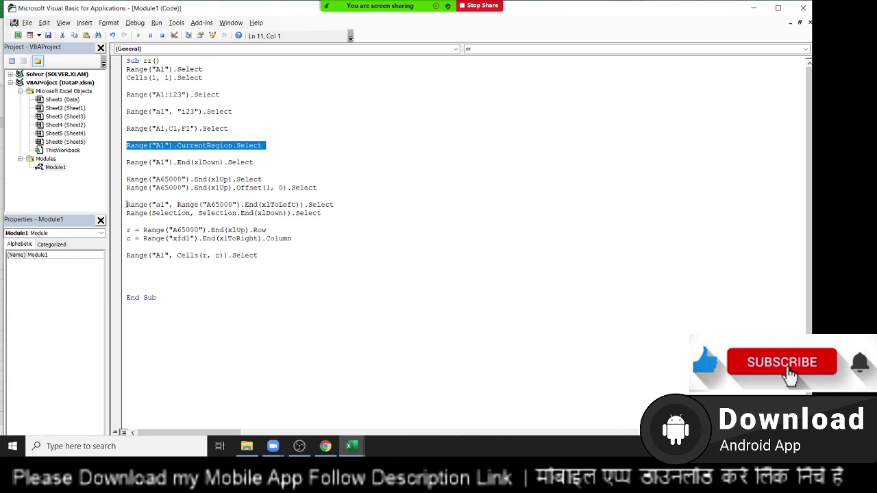
{"action": "left_click_drag", "start_coordinate": [126, 204], "coordinate": [131, 218]}
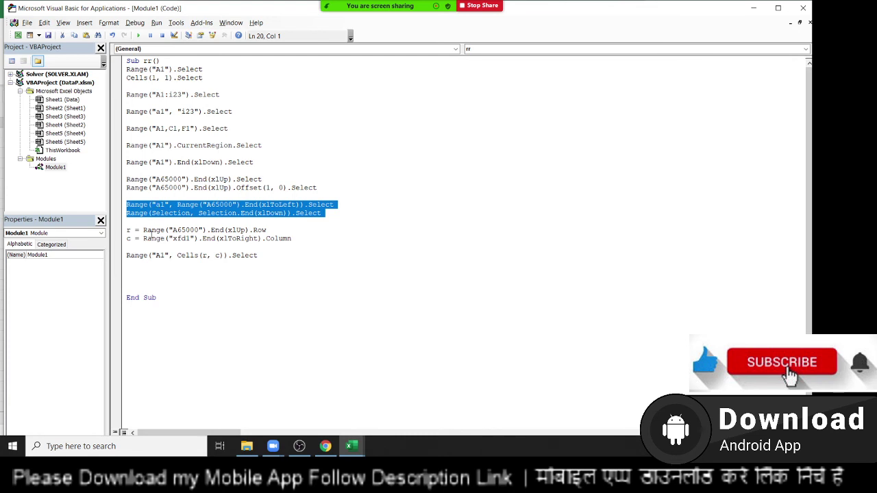
{"action": "mouse_move", "coordinate": [143, 231]}
{"action": "left_mouse_down"}
{"action": "mouse_move", "coordinate": [283, 231]}
{"action": "mouse_move", "coordinate": [143, 238]}
{"action": "left_mouse_up"}
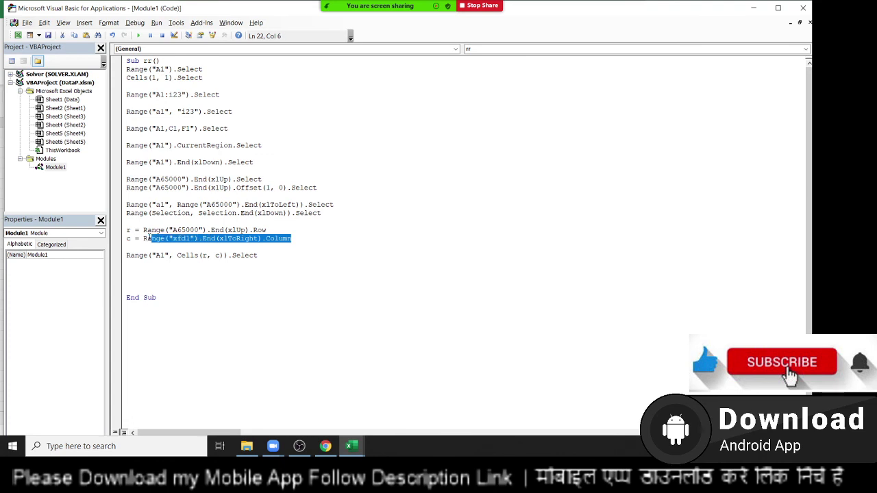
{"action": "left_click", "coordinate": [144, 231]}
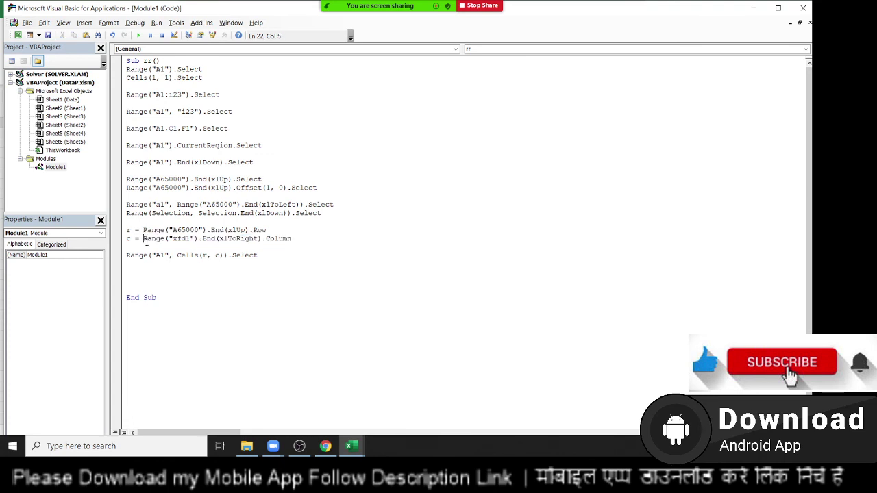
{"action": "double_click", "coordinate": [158, 255]}
{"action": "left_click_drag", "start_coordinate": [174, 254], "coordinate": [223, 270]}
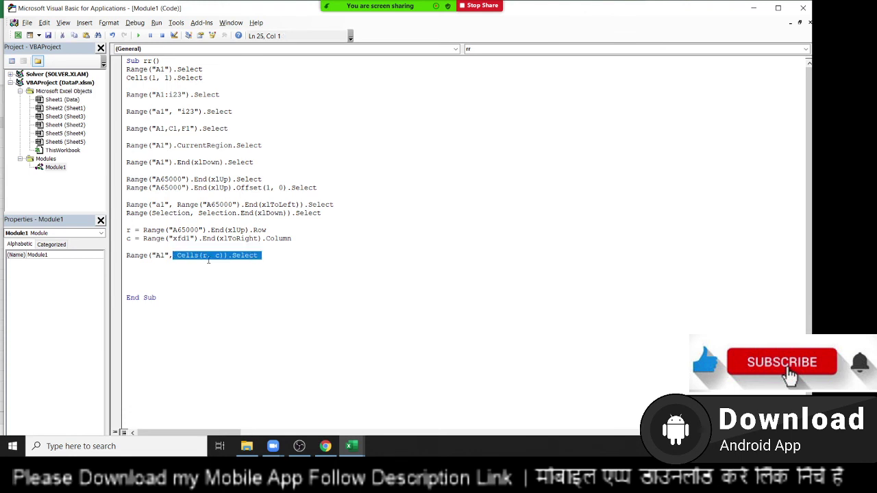
Put a breakpoint on line 18, the Range("a1", Range("A65000").End(xlToLeft)).Select line.
{"action": "left_click", "coordinate": [222, 271]}
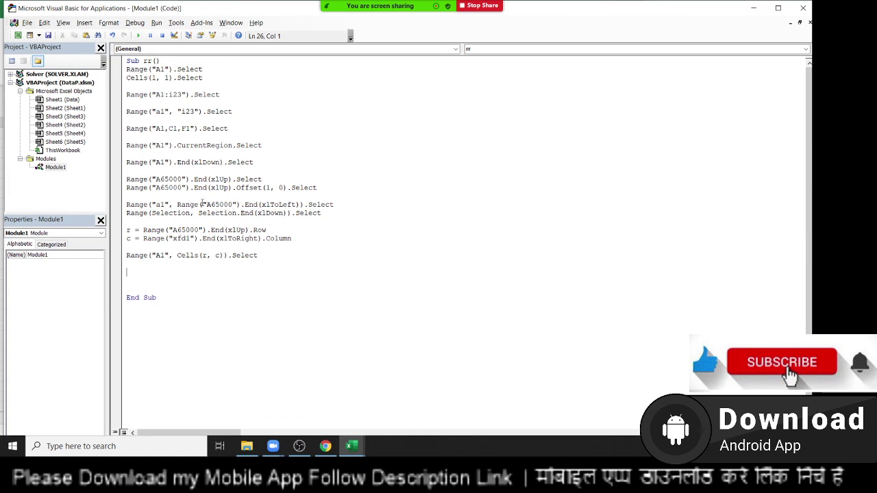
{"action": "left_click", "coordinate": [117, 179]}
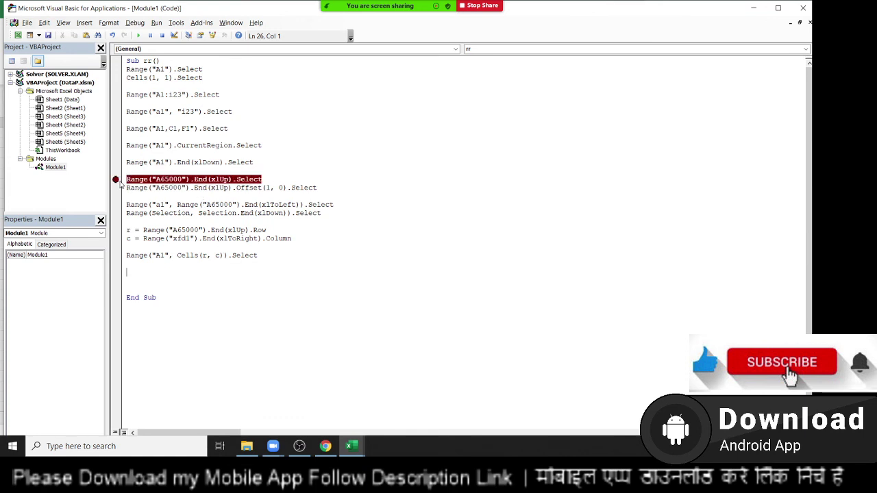
{"action": "left_click", "coordinate": [117, 179]}
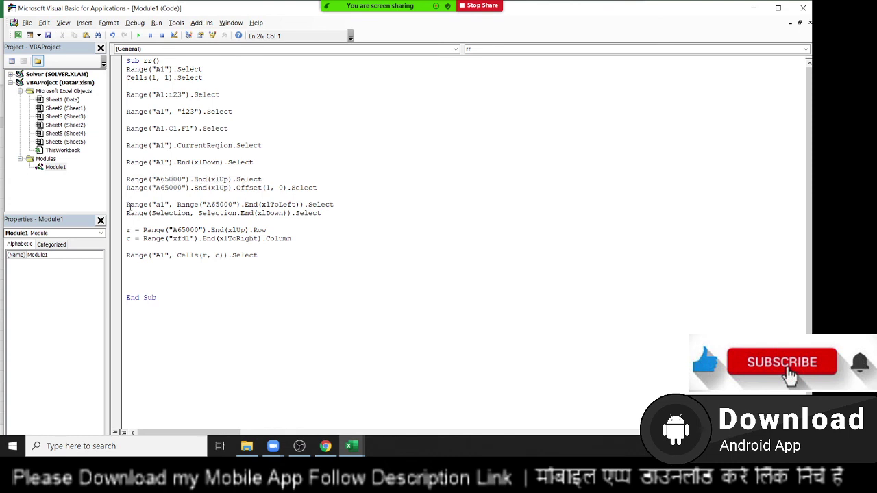
{"action": "left_click", "coordinate": [130, 205]}
{"action": "double_click", "coordinate": [130, 204]}
{"action": "left_click_drag", "start_coordinate": [130, 205], "coordinate": [334, 215]}
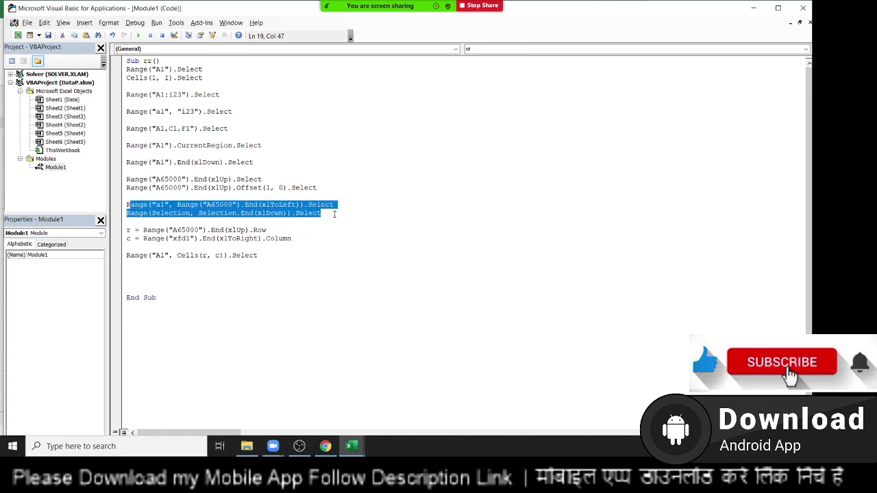
{"action": "double_click", "coordinate": [132, 207]}
{"action": "left_click", "coordinate": [124, 206]}
On Sheet5, check row 1's extent from A1, then fill the empty cell E1 with 54.
{"action": "key", "text": "alt+F11"}
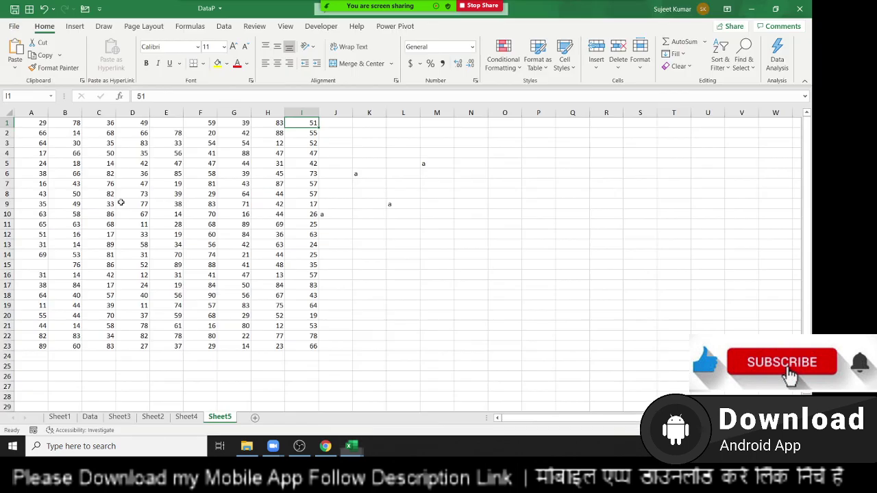
{"action": "left_click", "coordinate": [41, 122]}
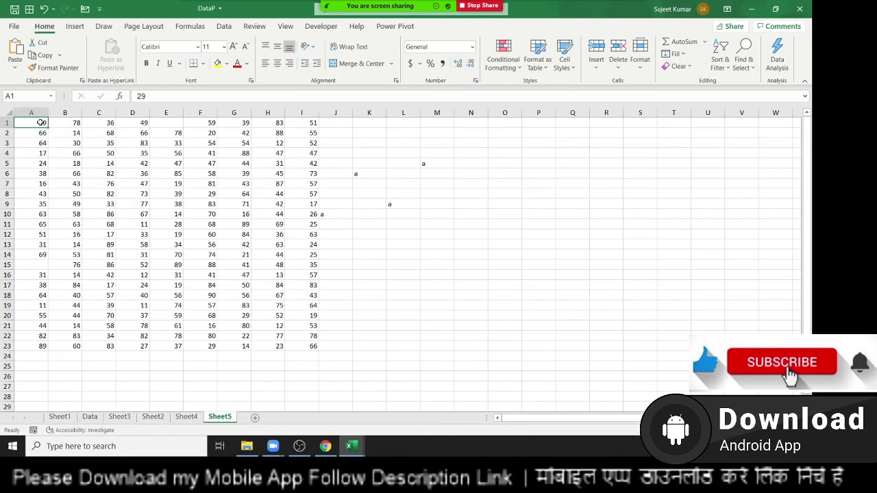
{"action": "key", "text": "ctrl+shift+Right"}
{"action": "key", "text": "ctrl+shift+Right"}
{"action": "key", "text": "ctrl+shift+Right"}
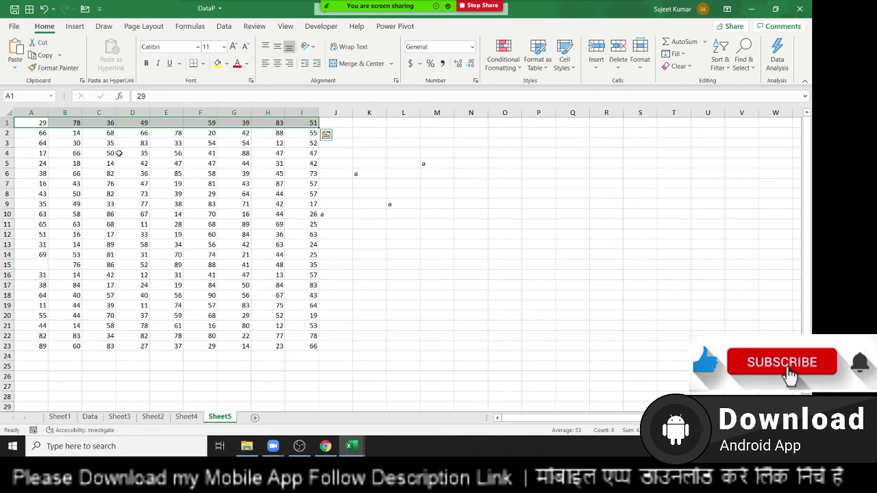
{"action": "left_click", "coordinate": [171, 122]}
{"action": "type", "text": "54"}
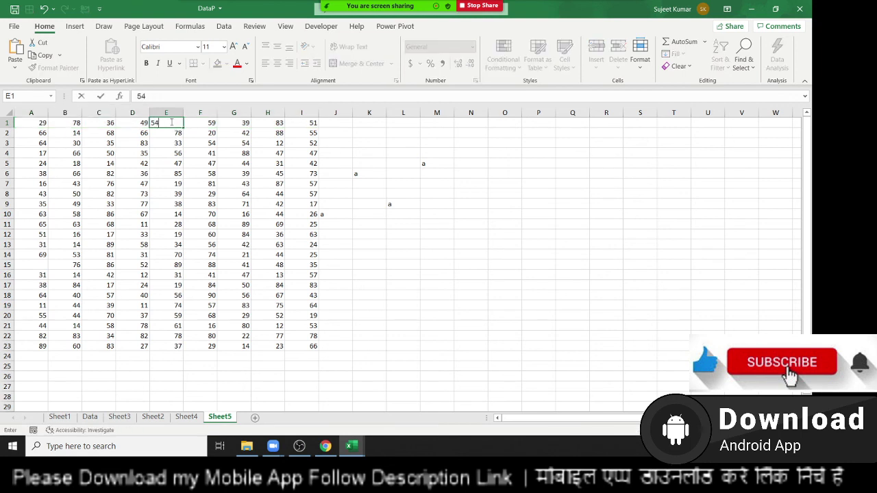
Test selections from A1 to I1 and down to A14, then return to the macro.
{"action": "left_click", "coordinate": [34, 122]}
{"action": "key", "text": "ctrl+shift+Right"}
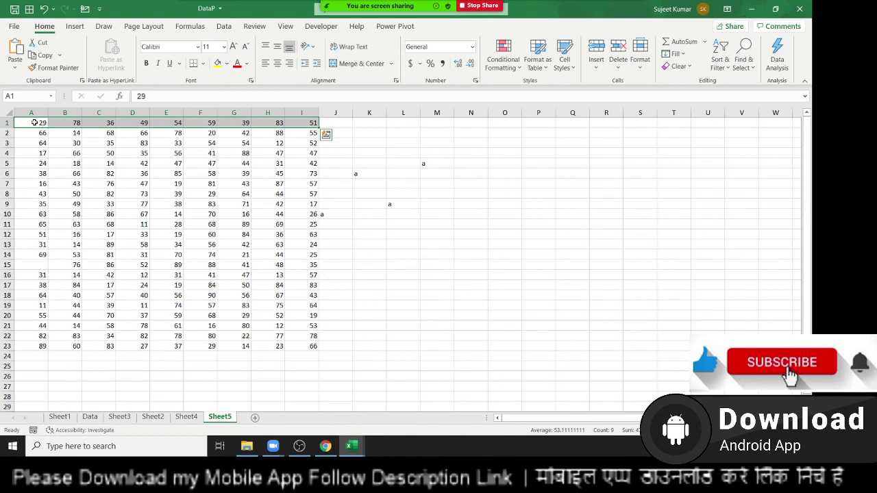
{"action": "key", "text": "ctrl+shift+Down"}
{"action": "key", "text": "ctrl+shift+Up"}
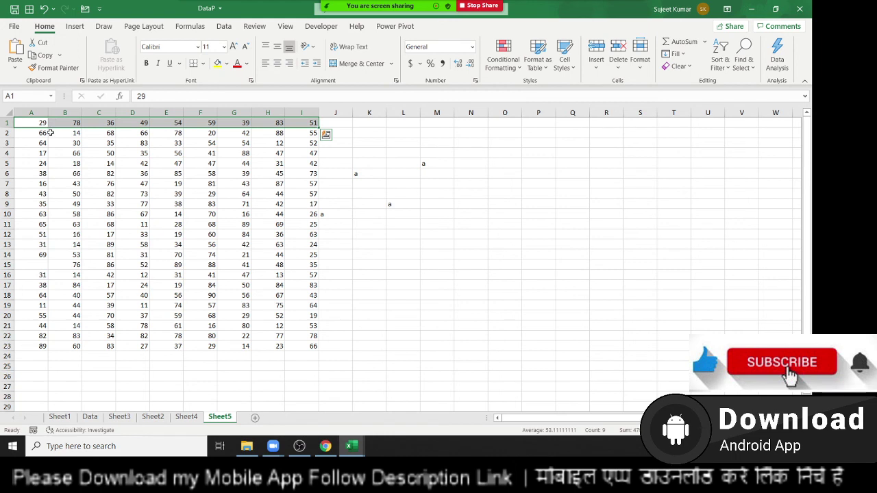
{"action": "left_click", "coordinate": [34, 127]}
{"action": "key", "text": "ctrl+shift+Down"}
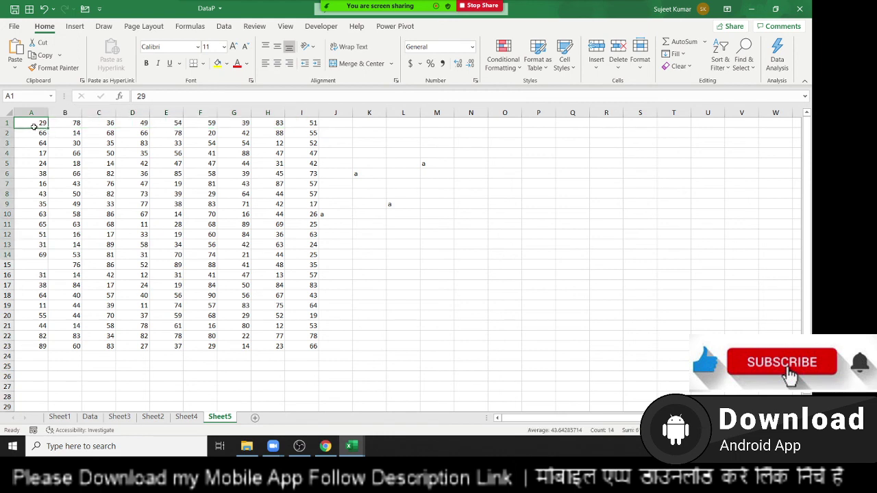
{"action": "left_click", "coordinate": [34, 127]}
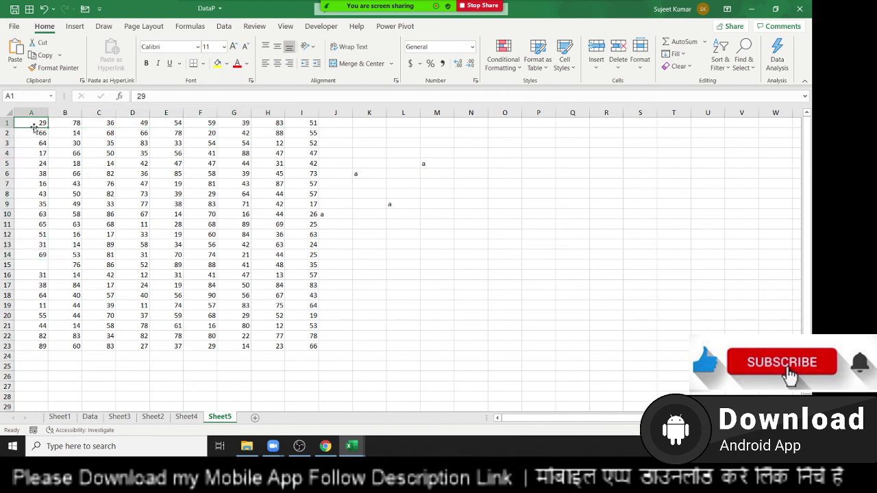
{"action": "key", "text": "ctrl+shift+Right"}
{"action": "key", "text": "alt+F11"}
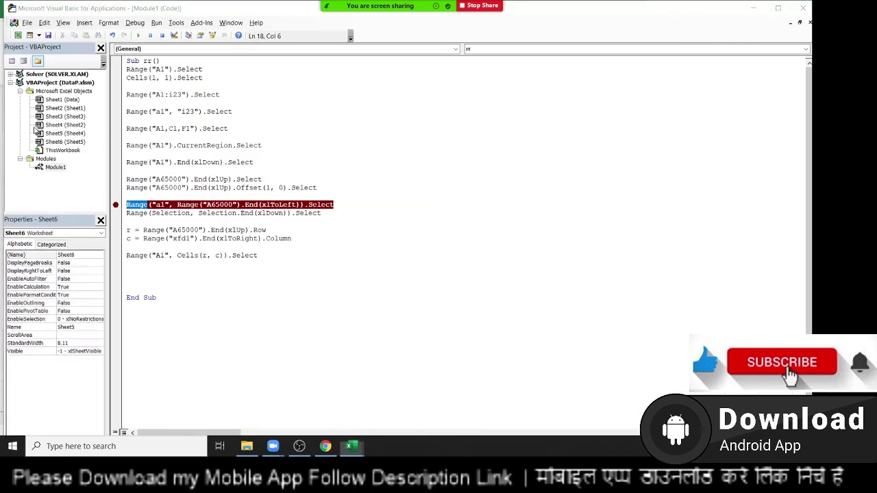
{"action": "double_click", "coordinate": [170, 213]}
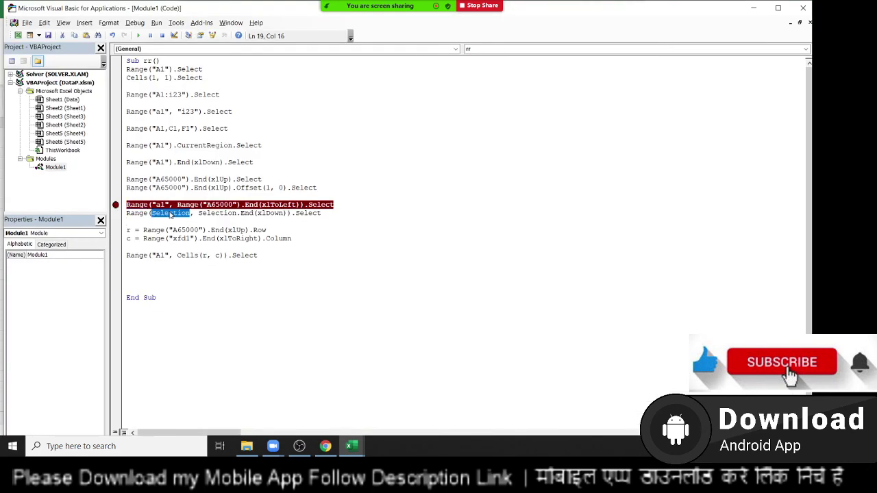
{"action": "double_click", "coordinate": [215, 214]}
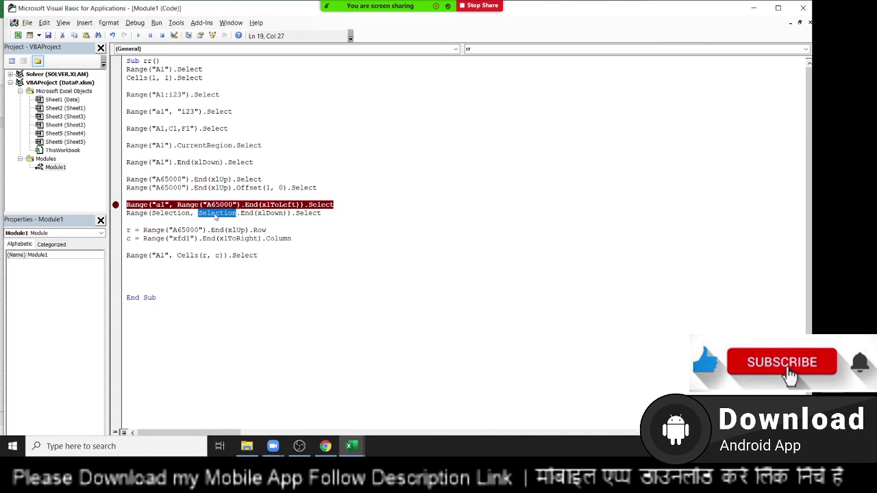